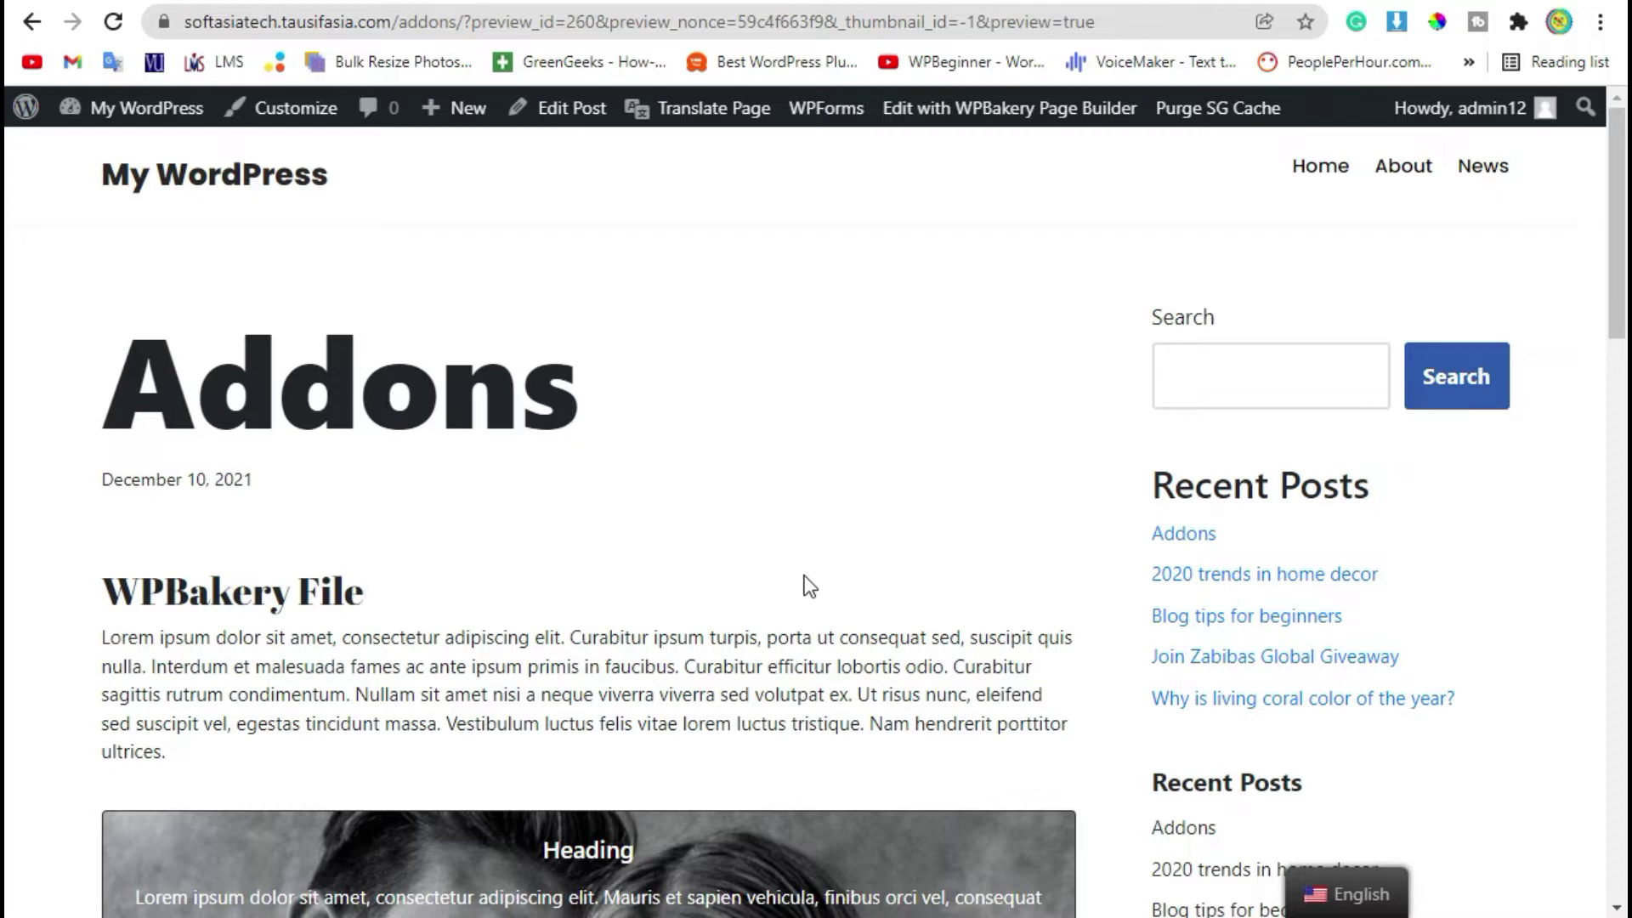
{"action": "scroll", "coordinate": [800, 569], "scroll_direction": "down", "scroll_amount": 2}
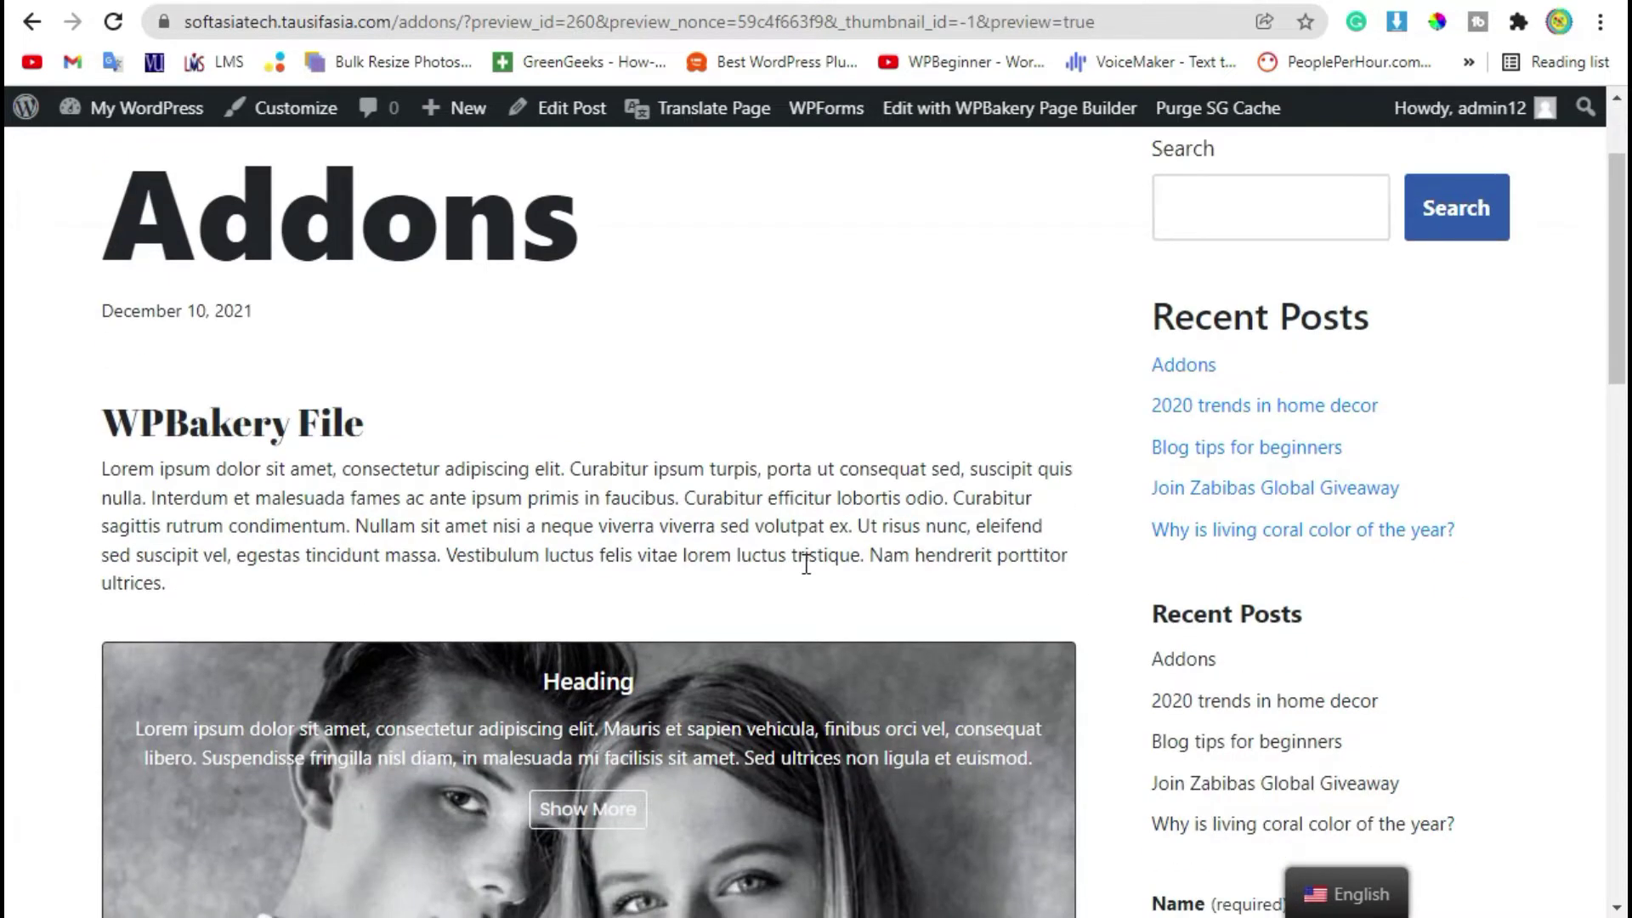
{"action": "scroll", "coordinate": [281, 702], "scroll_direction": "down", "scroll_amount": 2}
{"action": "scroll", "coordinate": [220, 736], "scroll_direction": "down", "scroll_amount": 1}
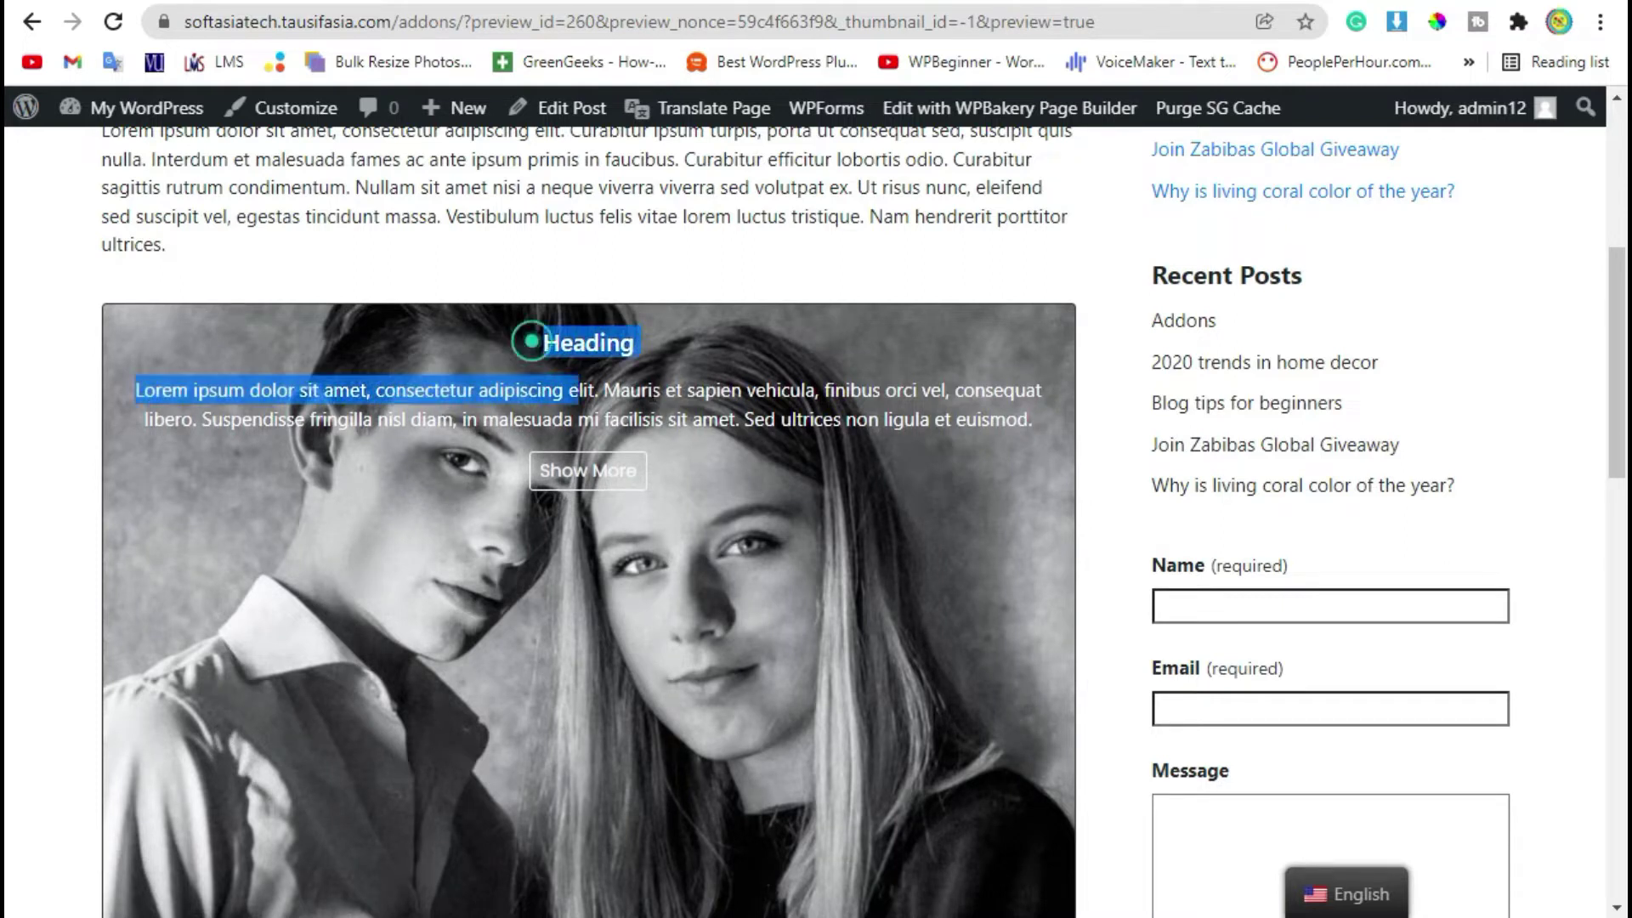
Step: Leave the site preview for the Dashboard and go to Plugins > Add New
{"action": "left_click_drag", "start_coordinate": [521, 343], "coordinate": [738, 486]}
{"action": "left_click", "coordinate": [748, 524]}
{"action": "scroll", "coordinate": [714, 698], "scroll_direction": "down", "scroll_amount": 4}
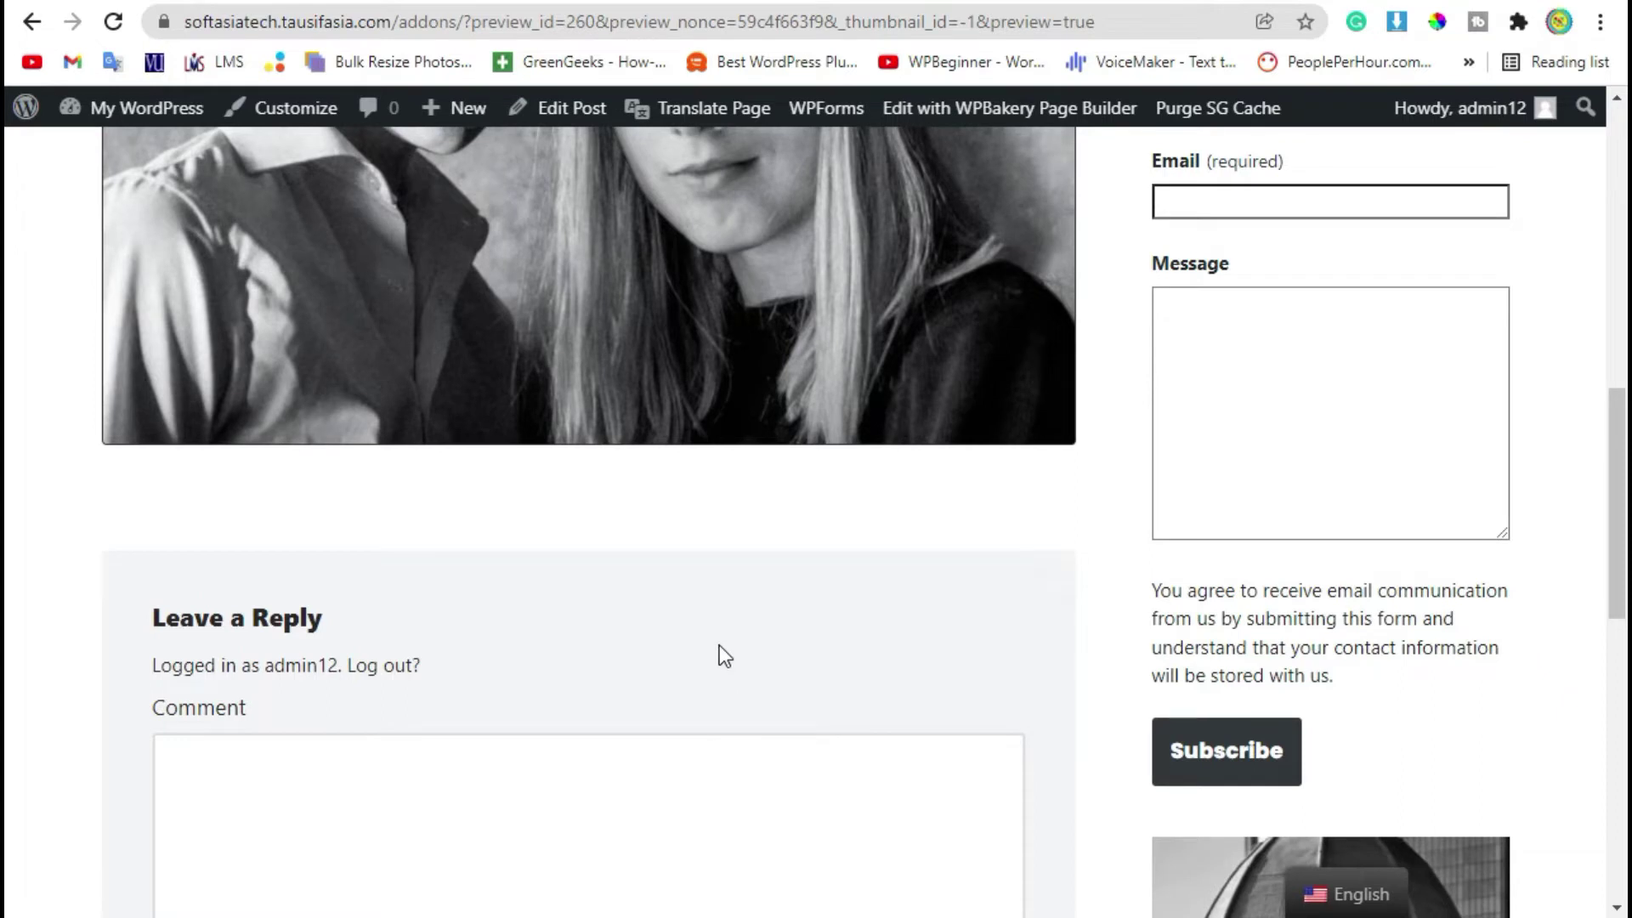
{"action": "scroll", "coordinate": [694, 631], "scroll_direction": "up", "scroll_amount": 4}
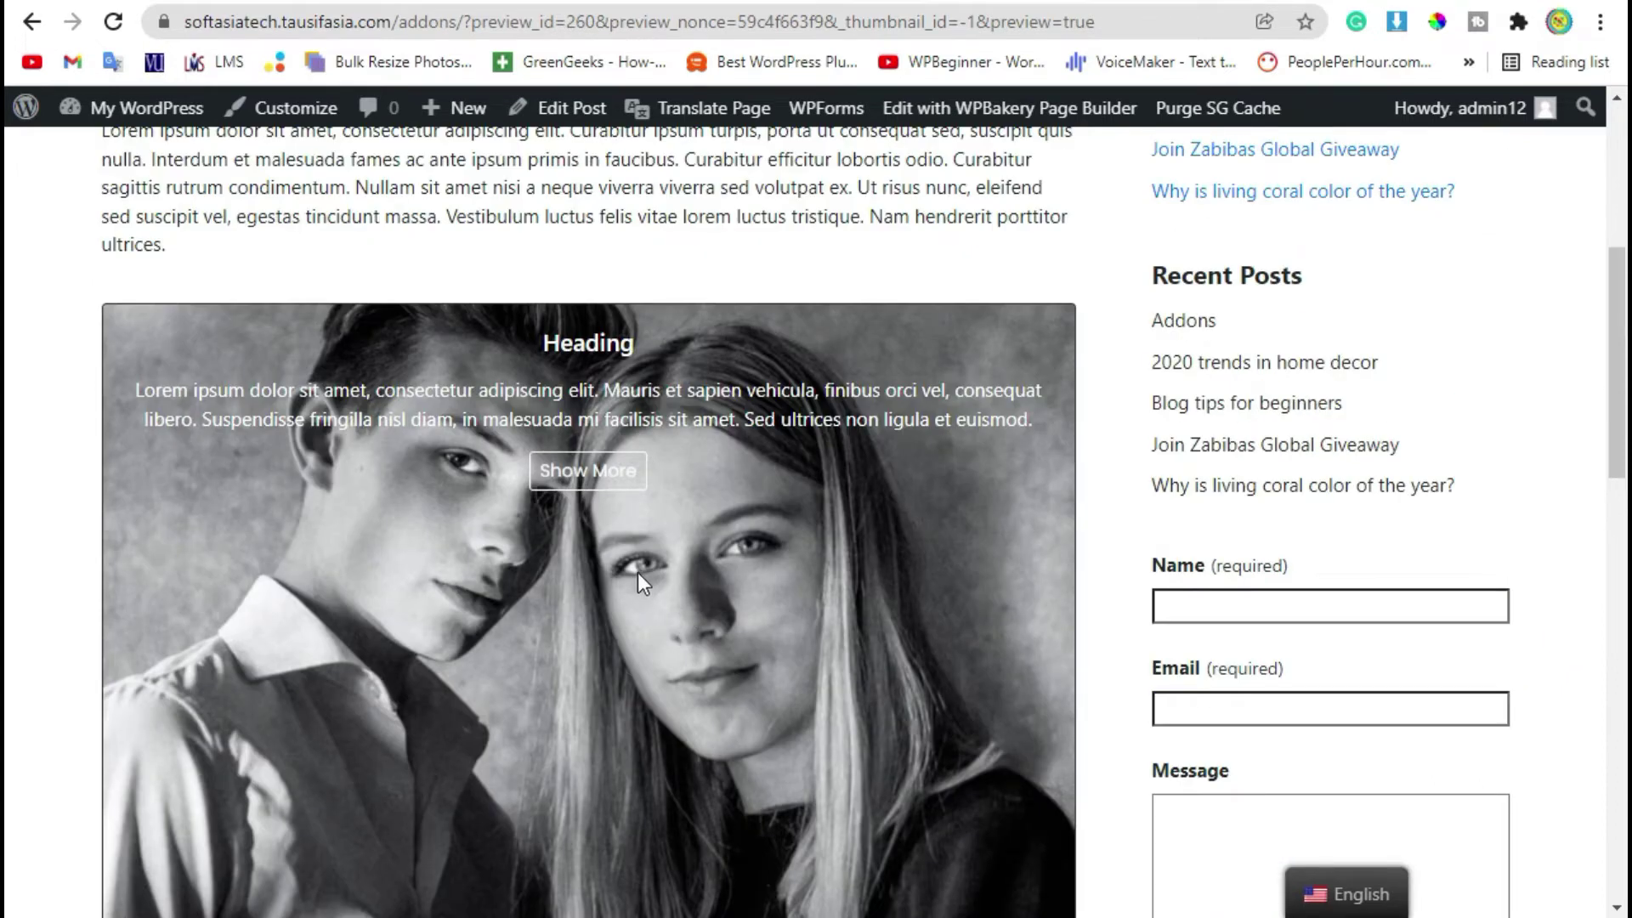
{"action": "scroll", "coordinate": [613, 603], "scroll_direction": "up", "scroll_amount": 2}
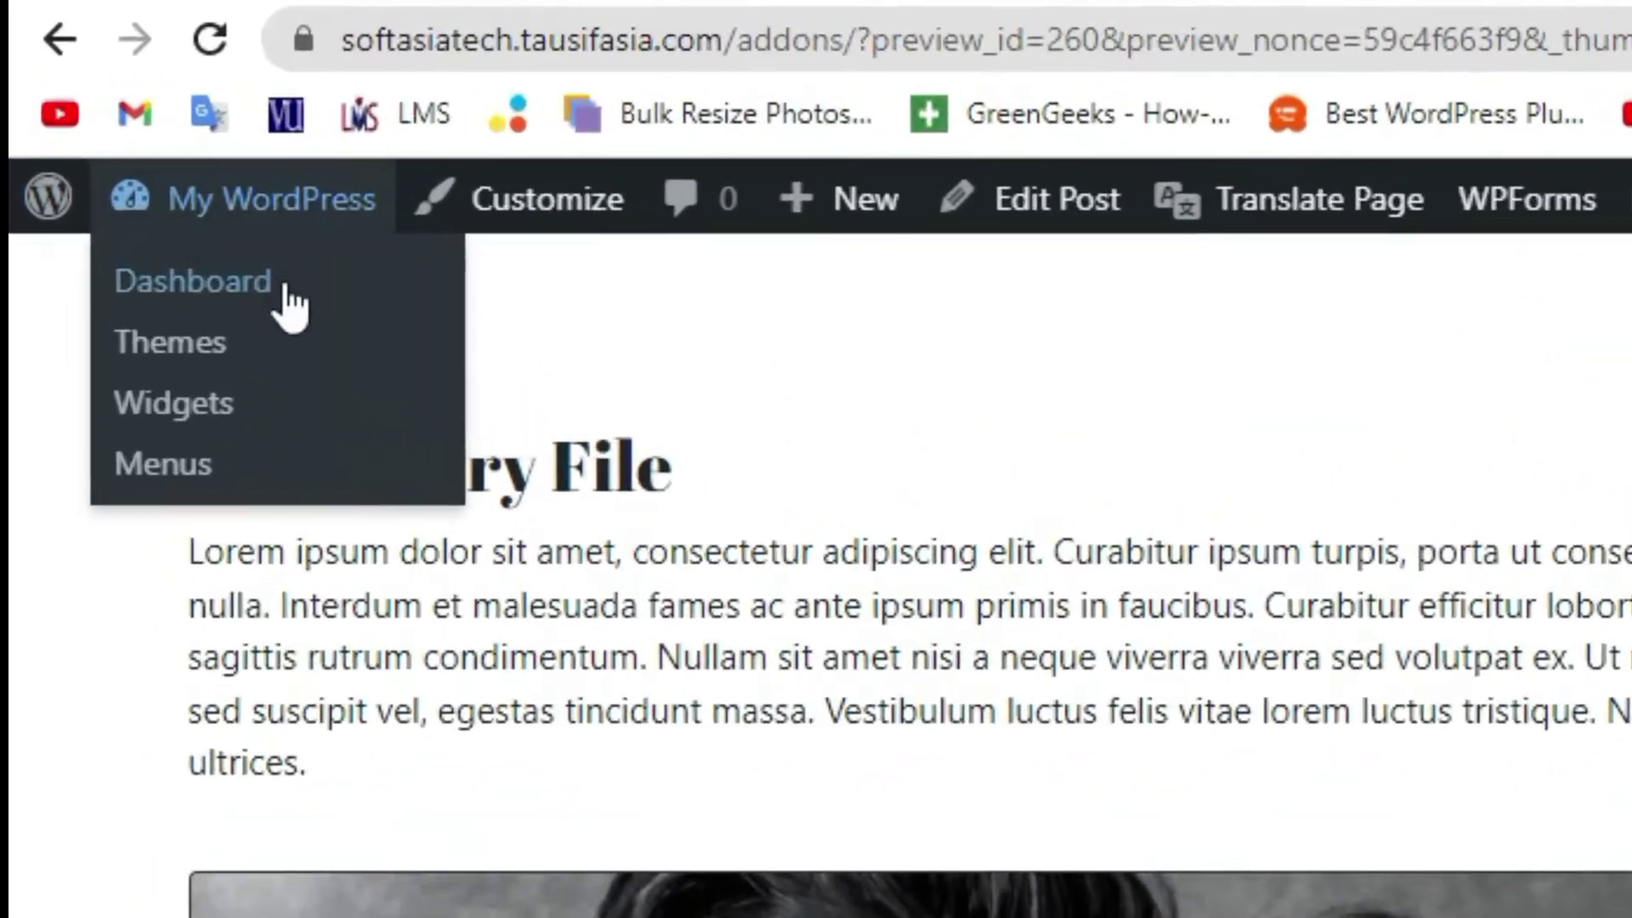
{"action": "mouse_move", "coordinate": [192, 142]}
{"action": "left_click", "coordinate": [151, 158]}
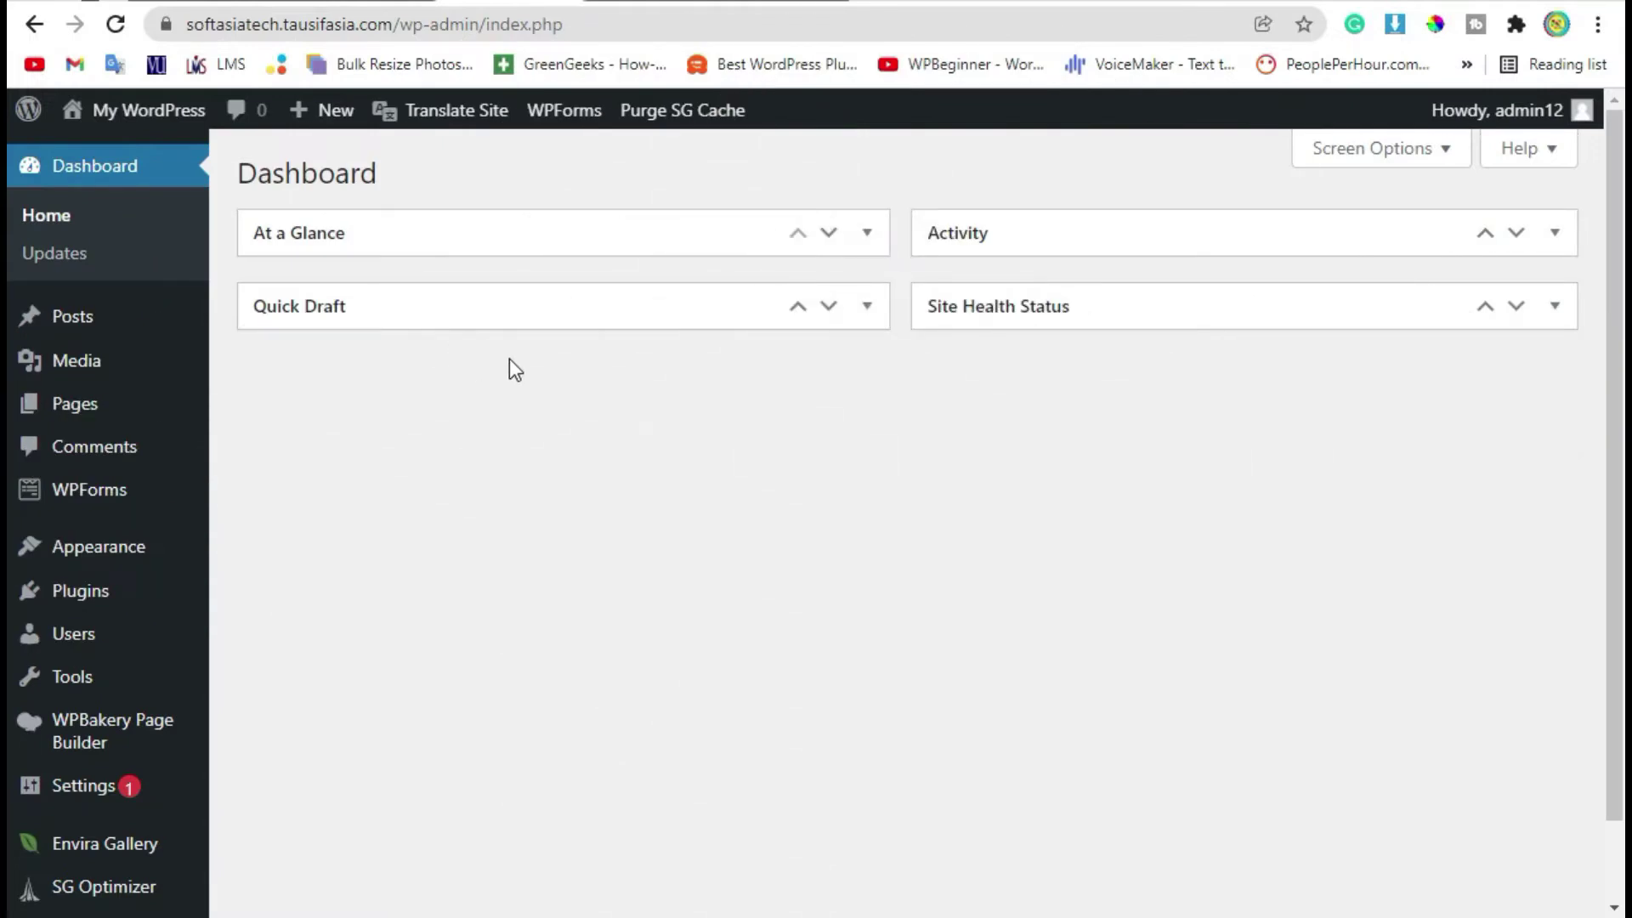
{"action": "scroll", "coordinate": [498, 345], "scroll_direction": "down", "scroll_amount": 1}
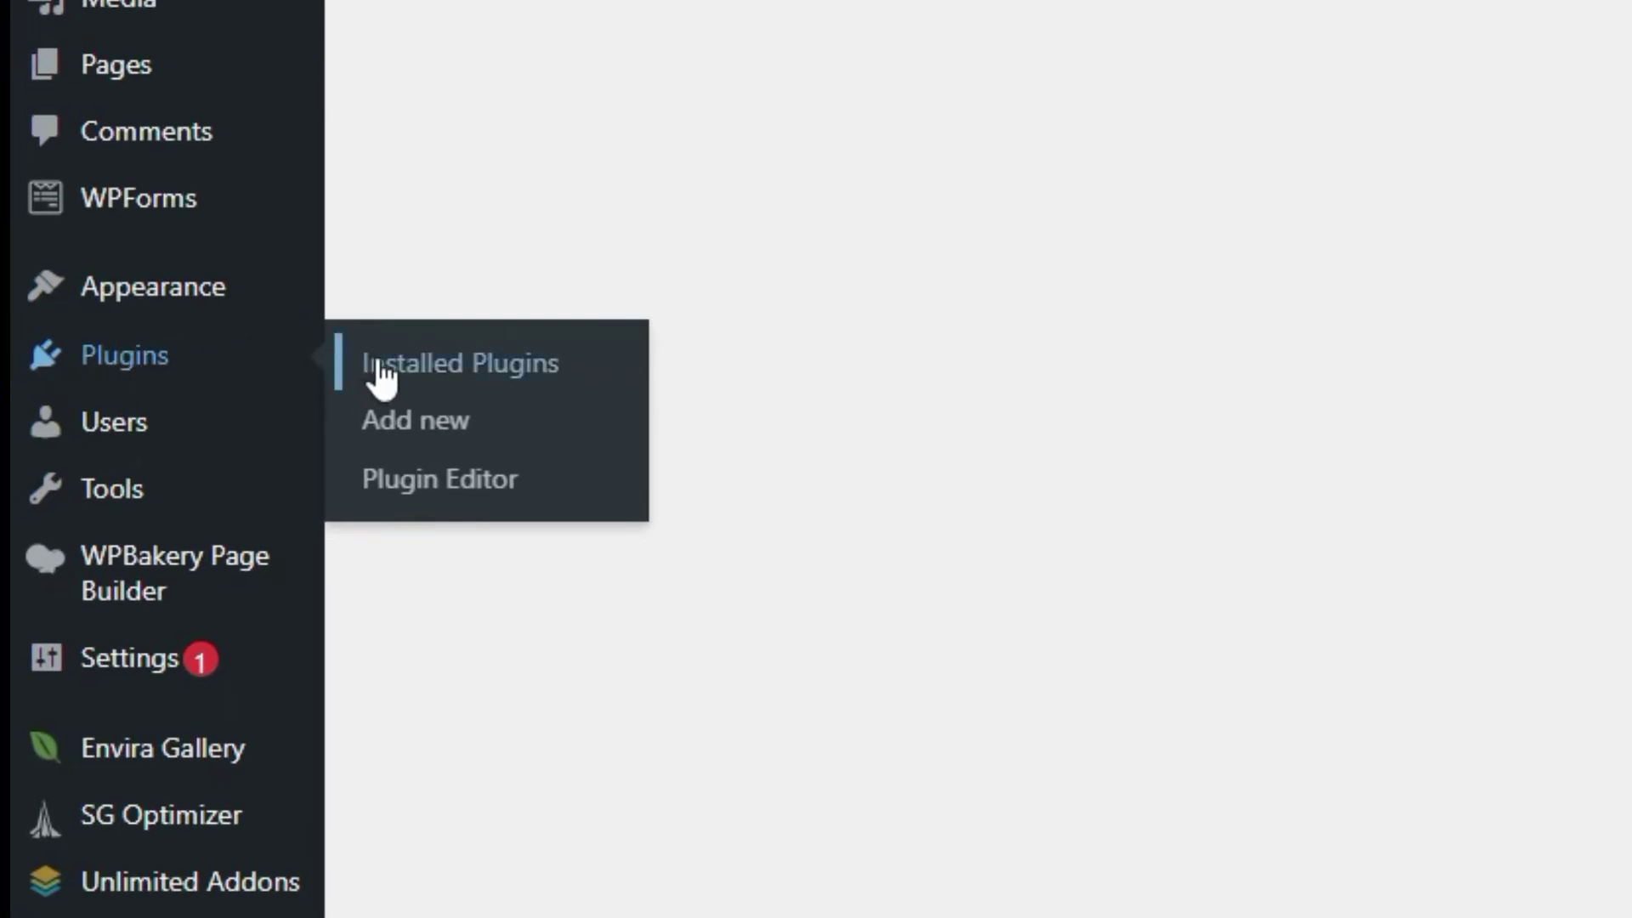
{"action": "left_click", "coordinate": [386, 431]}
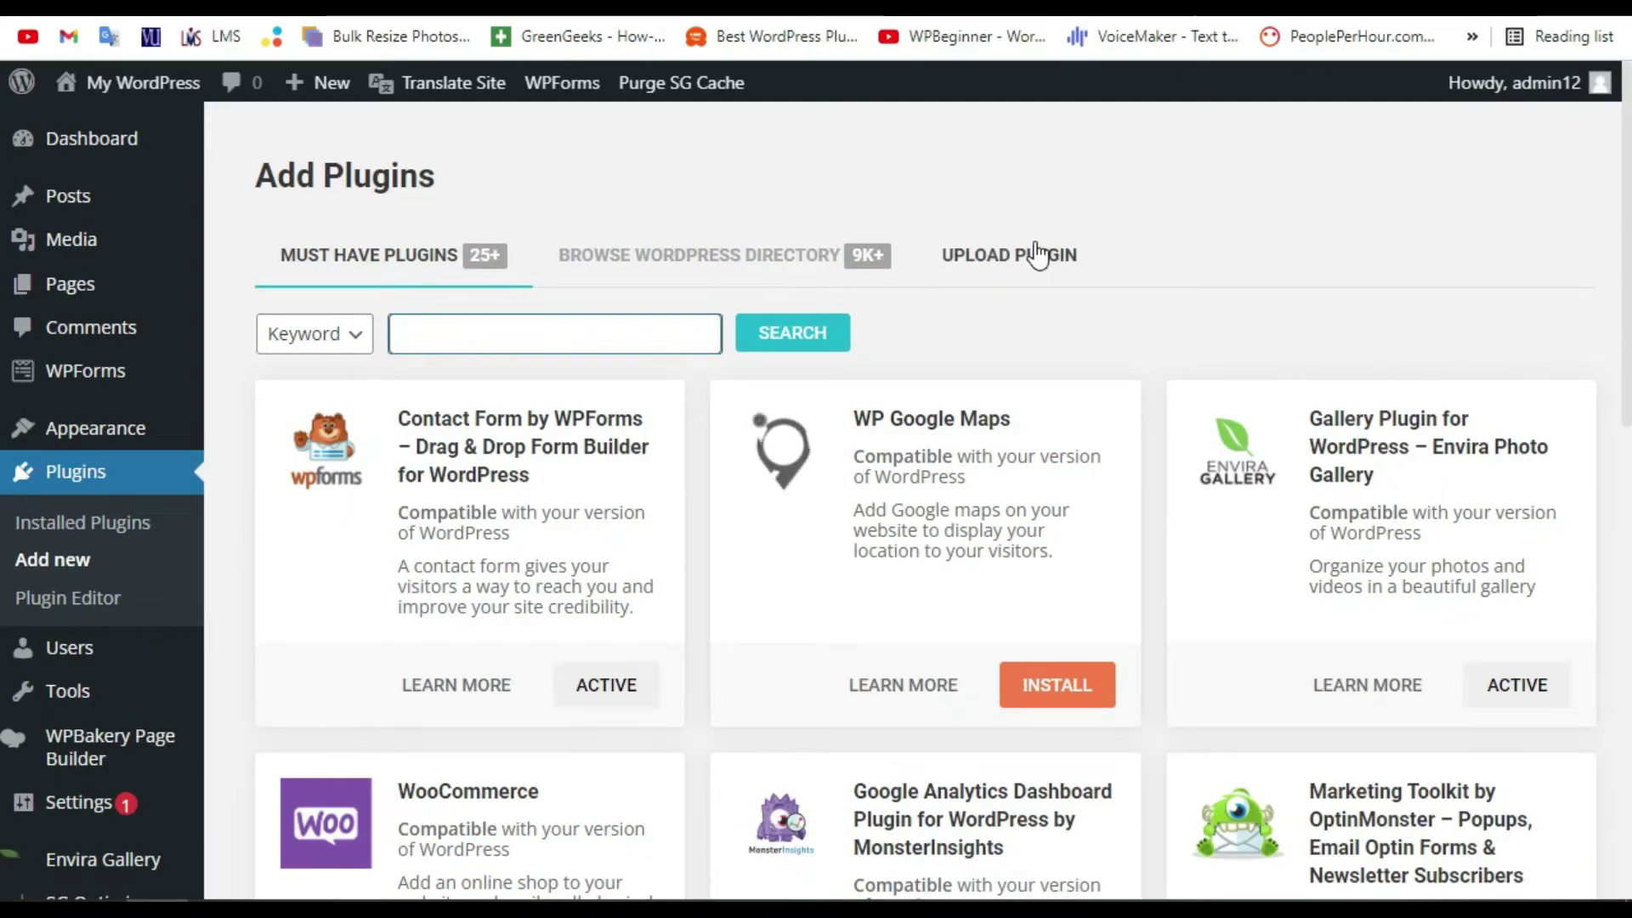
Step: Choose all-in-one-visual-composer-addons.1.2.zip from Downloads as the plugin to upload
{"action": "left_click", "coordinate": [1034, 252]}
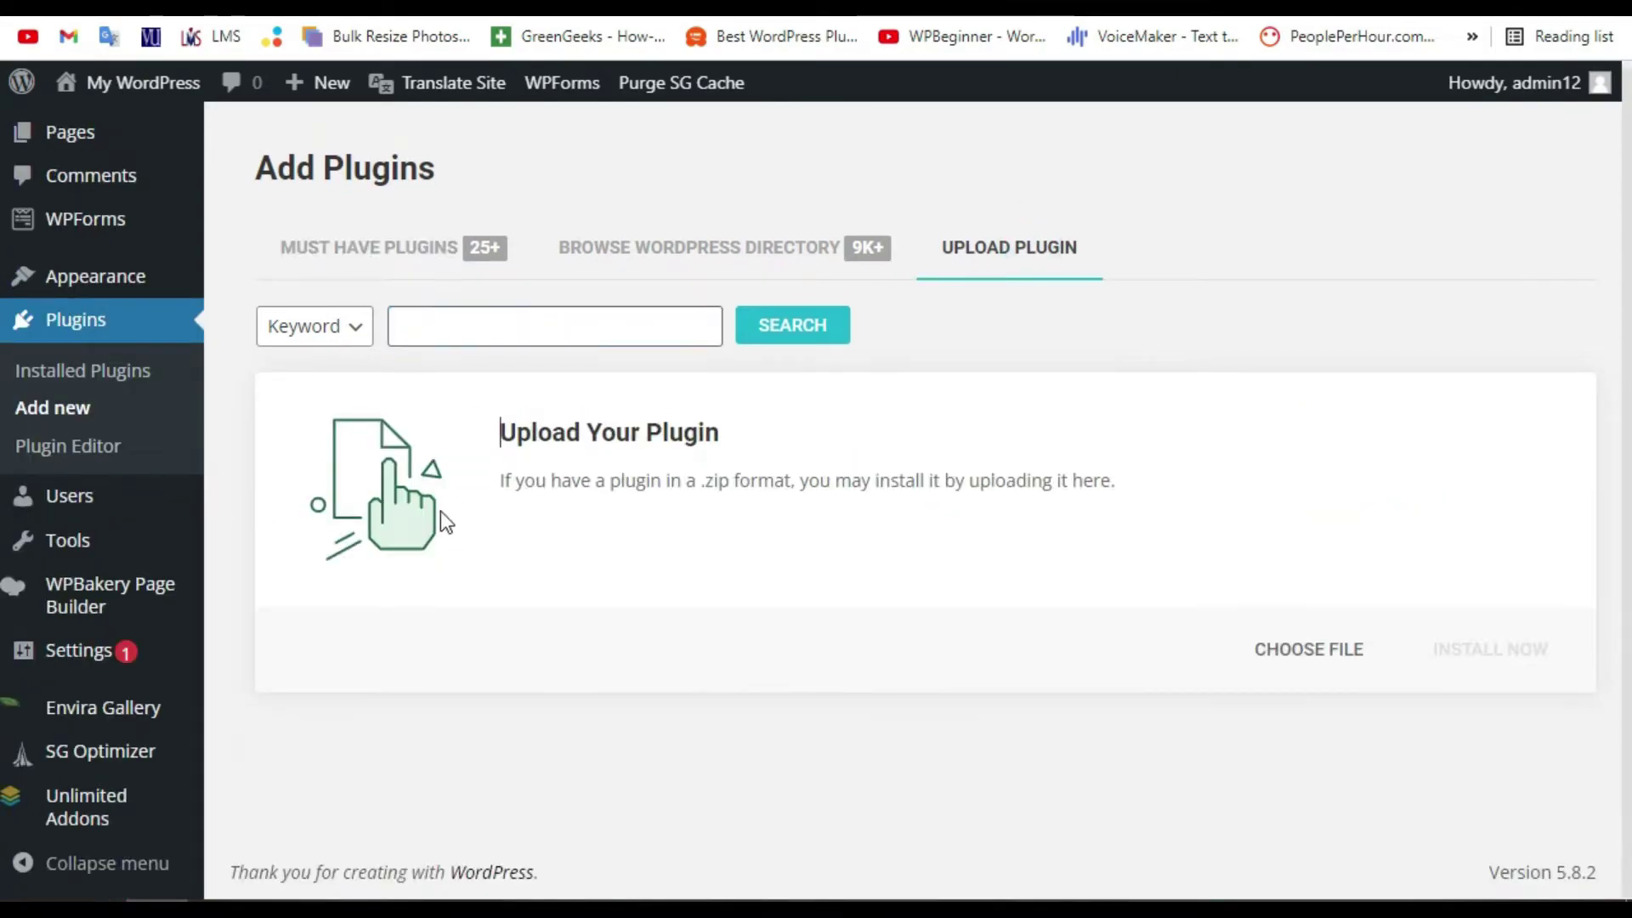
{"action": "left_click", "coordinate": [1312, 654]}
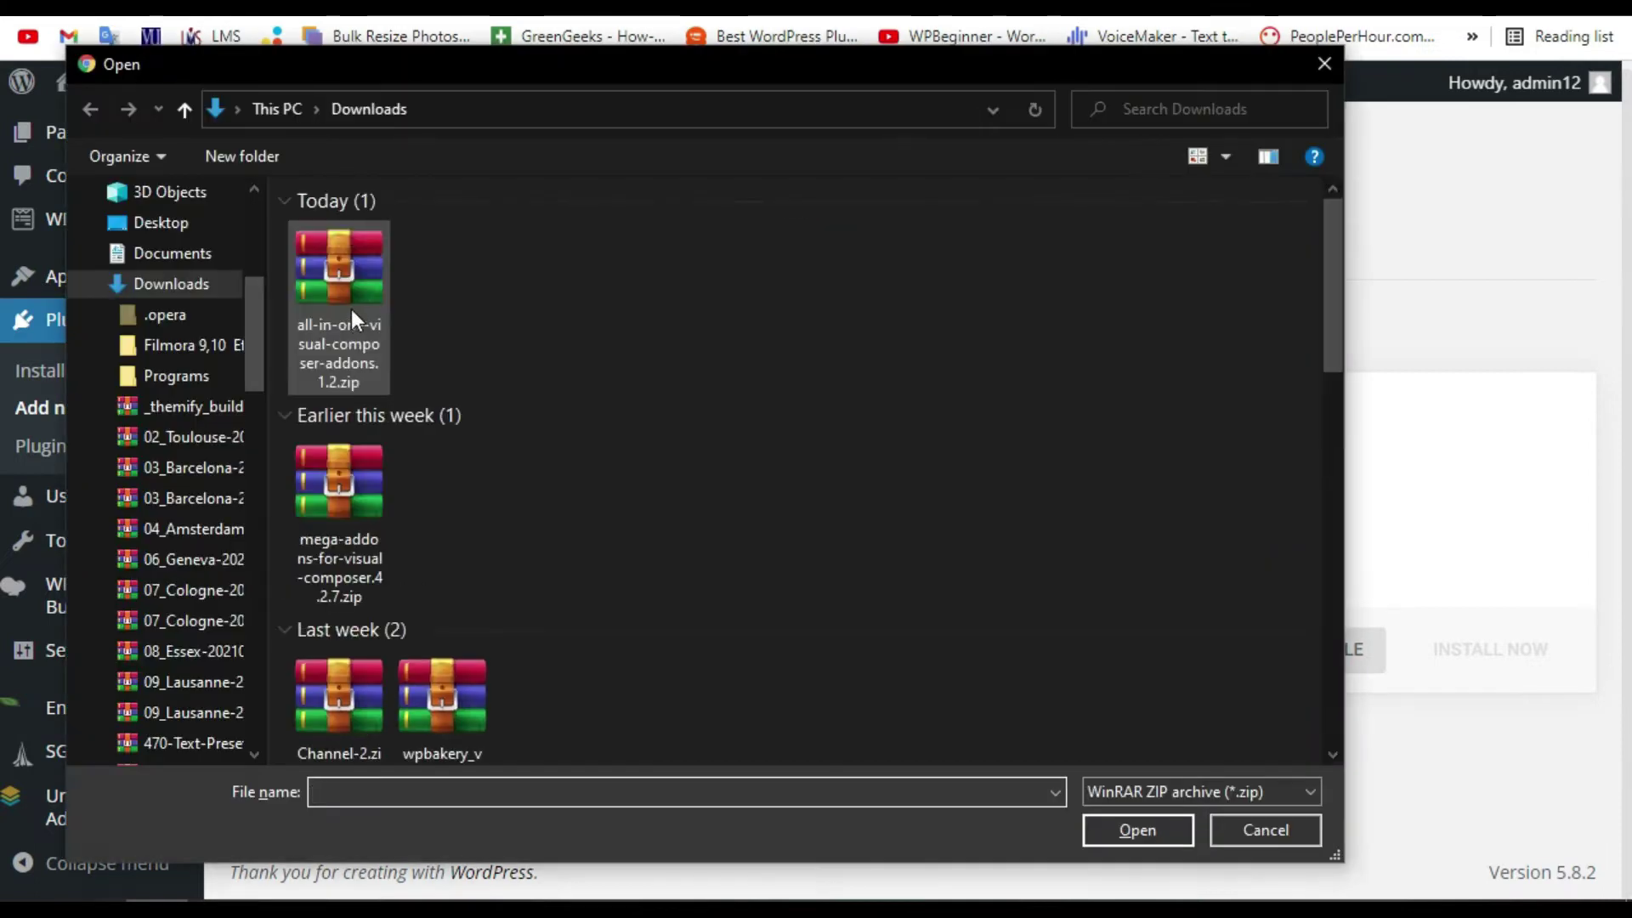
{"action": "left_click", "coordinate": [350, 309]}
{"action": "double_click", "coordinate": [350, 311]}
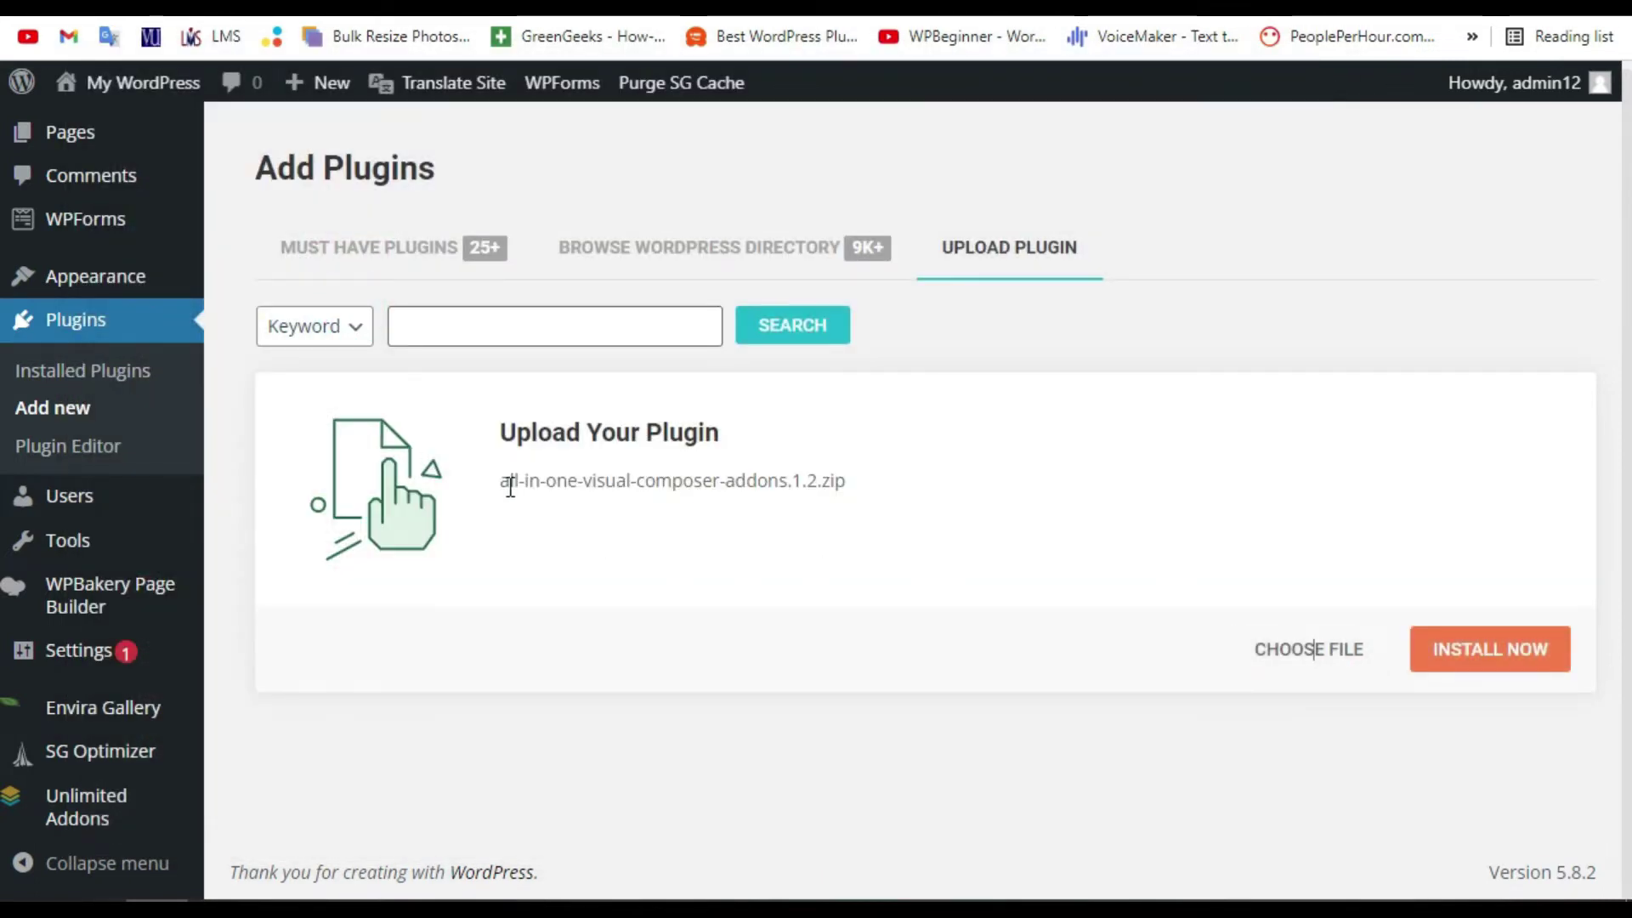
{"action": "left_click_drag", "start_coordinate": [502, 483], "coordinate": [627, 483]}
{"action": "left_click", "coordinate": [877, 492]}
Step: Install the uploaded plugin and activate it
{"action": "left_click", "coordinate": [1488, 655]}
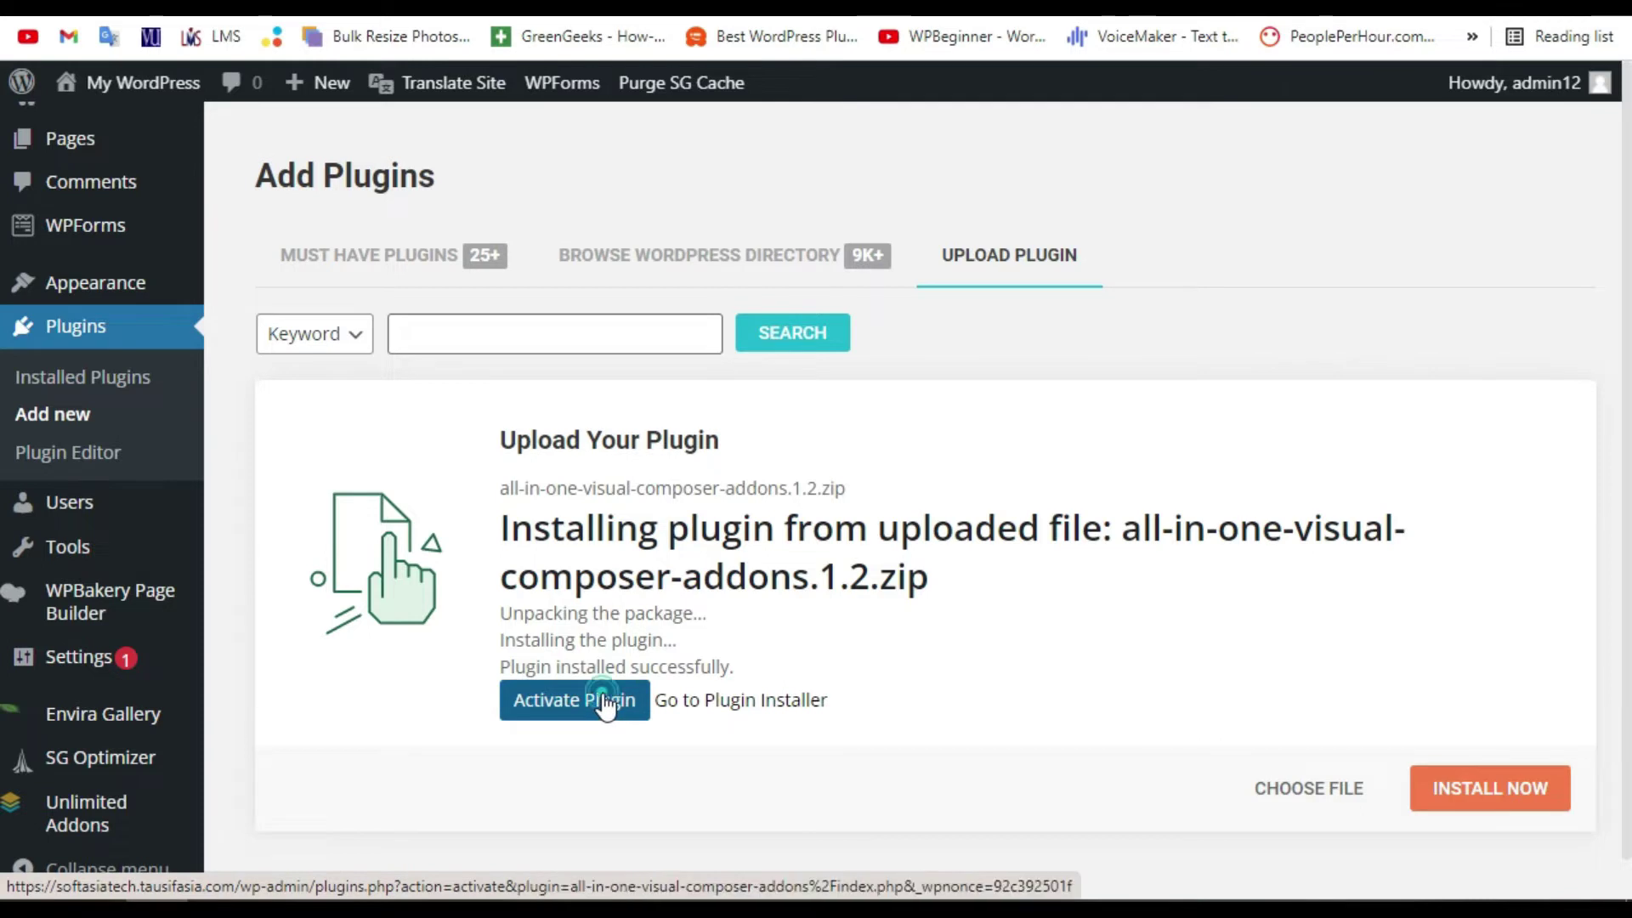
{"action": "left_click", "coordinate": [605, 708]}
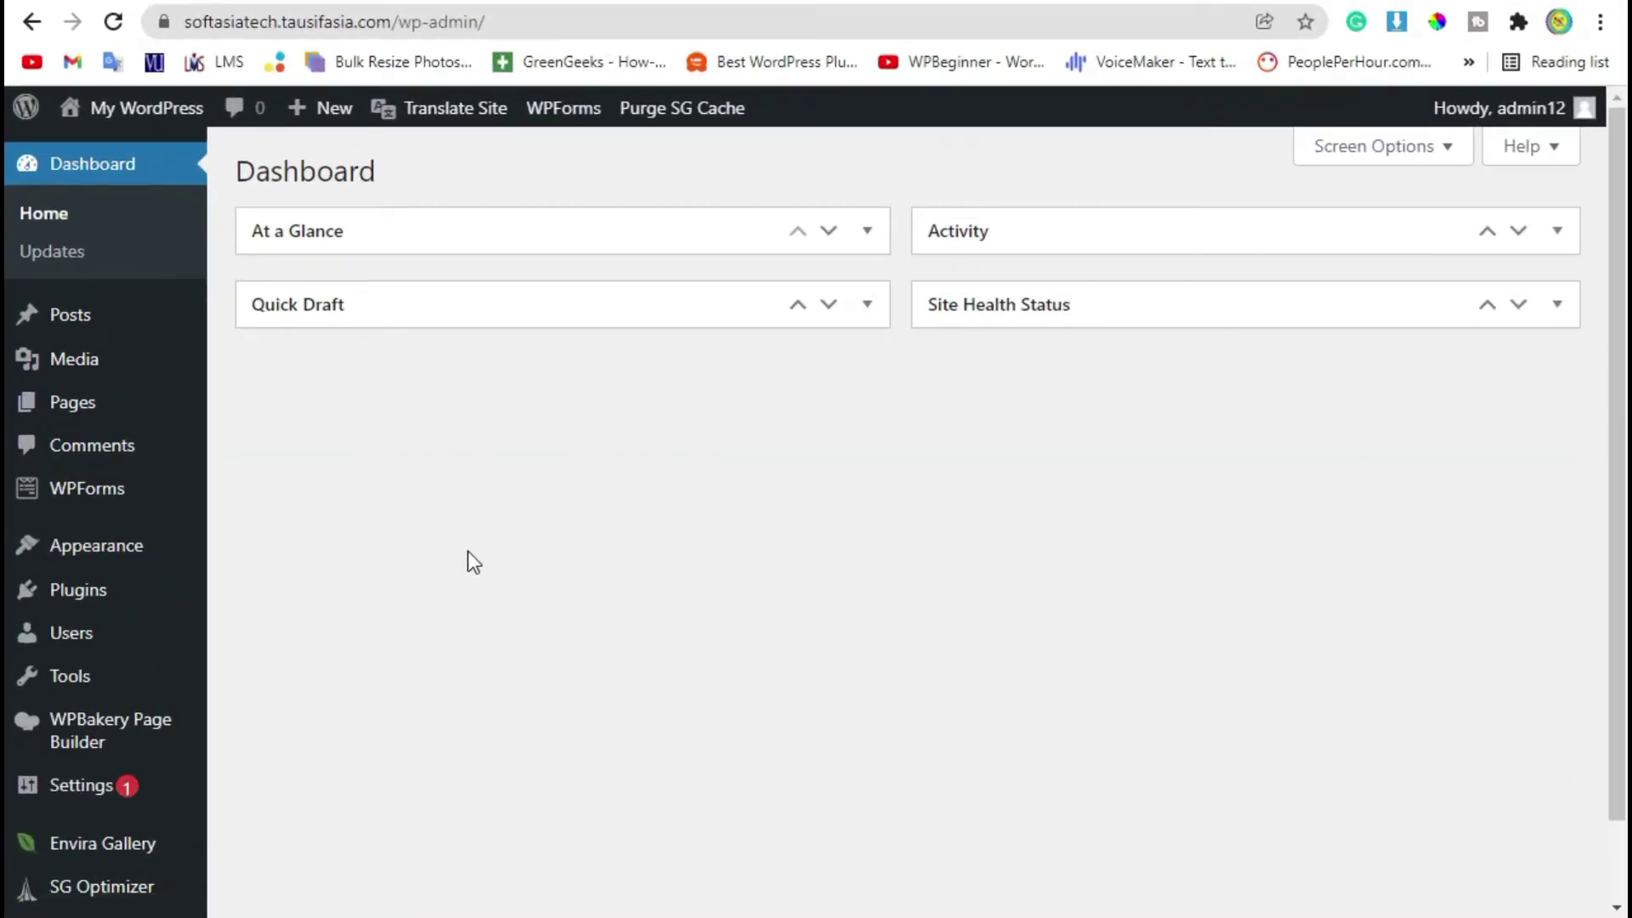
{"action": "mouse_move", "coordinate": [121, 367]}
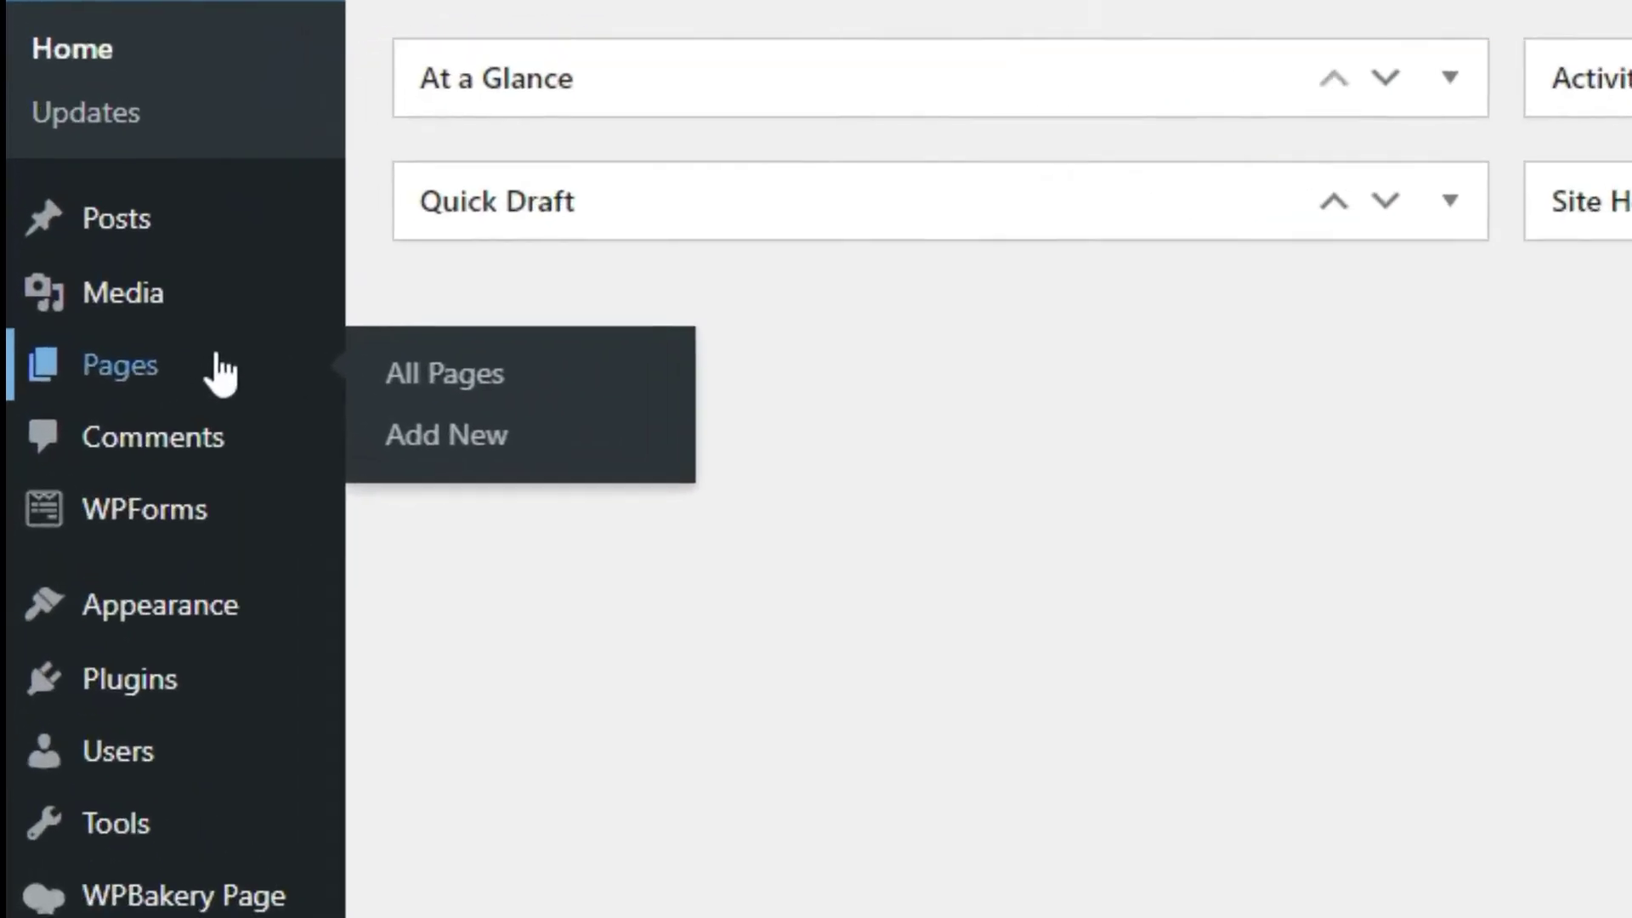
Step: Create a new page titled Overlay, publish it, and move to the WPBakery Page Builder screen
{"action": "left_click", "coordinate": [131, 406]}
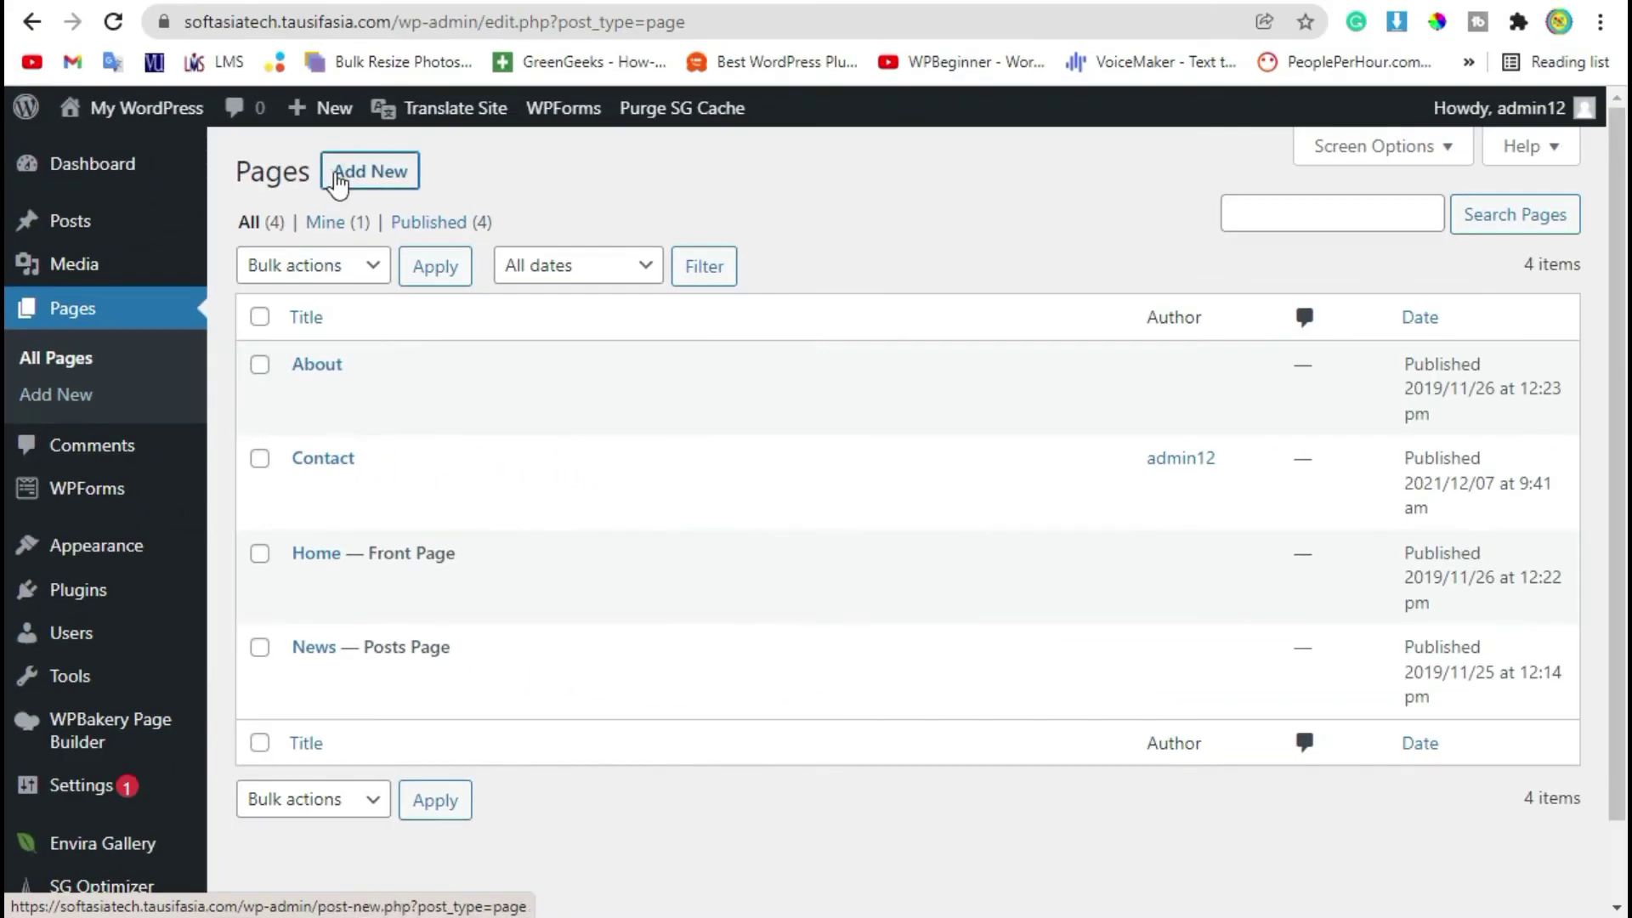
{"action": "left_click", "coordinate": [338, 185]}
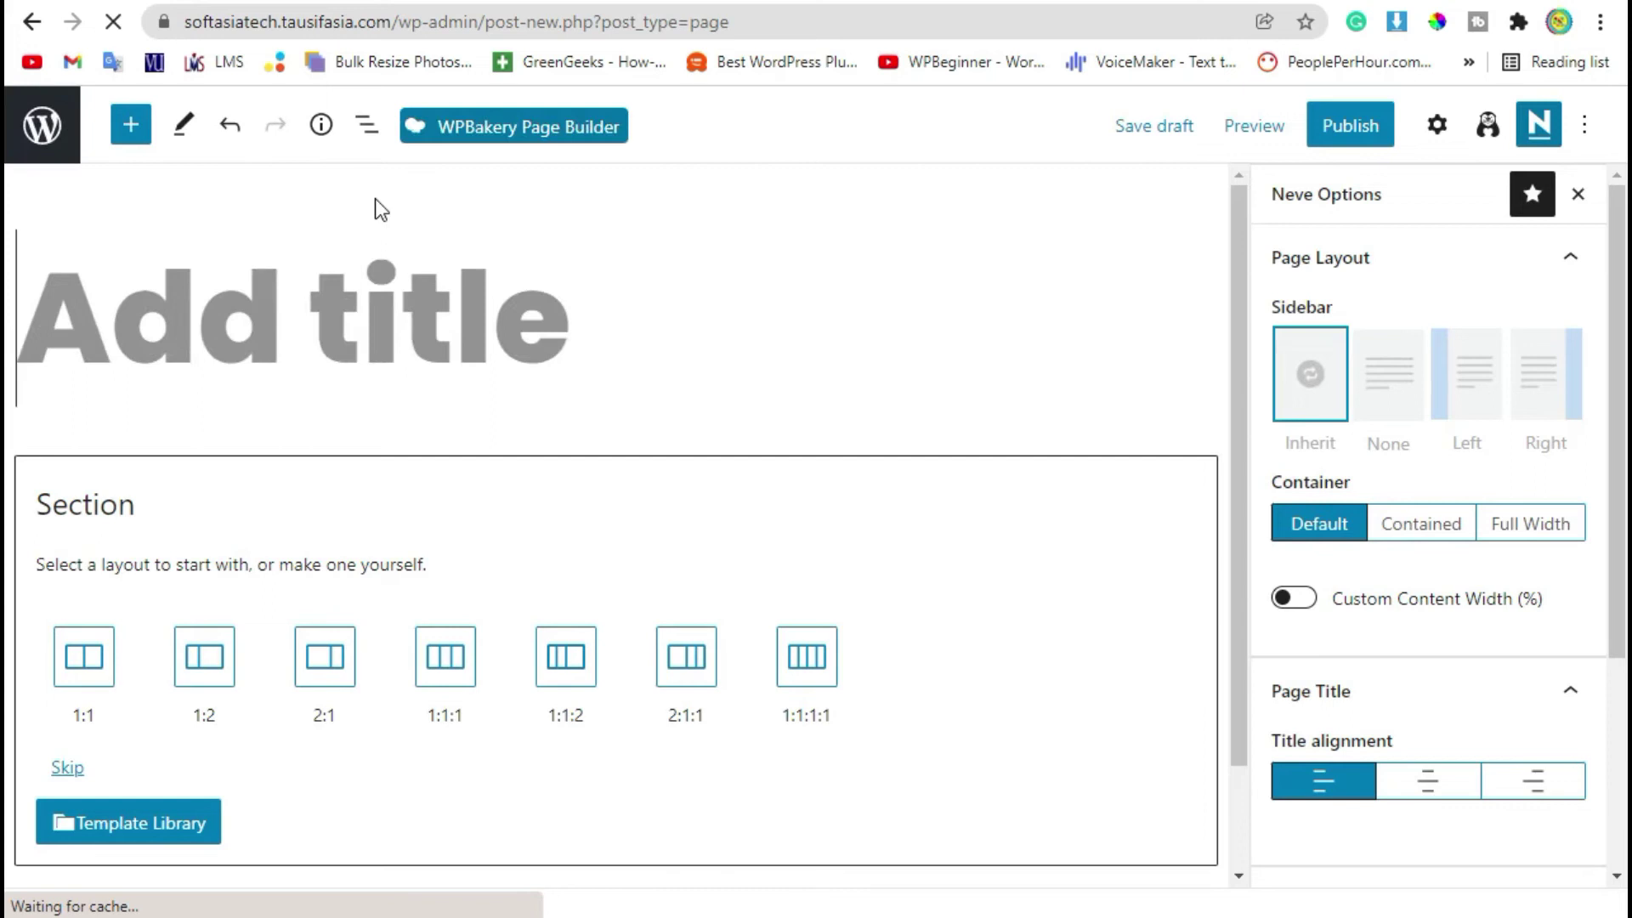
{"action": "type", "text": "Ove"}
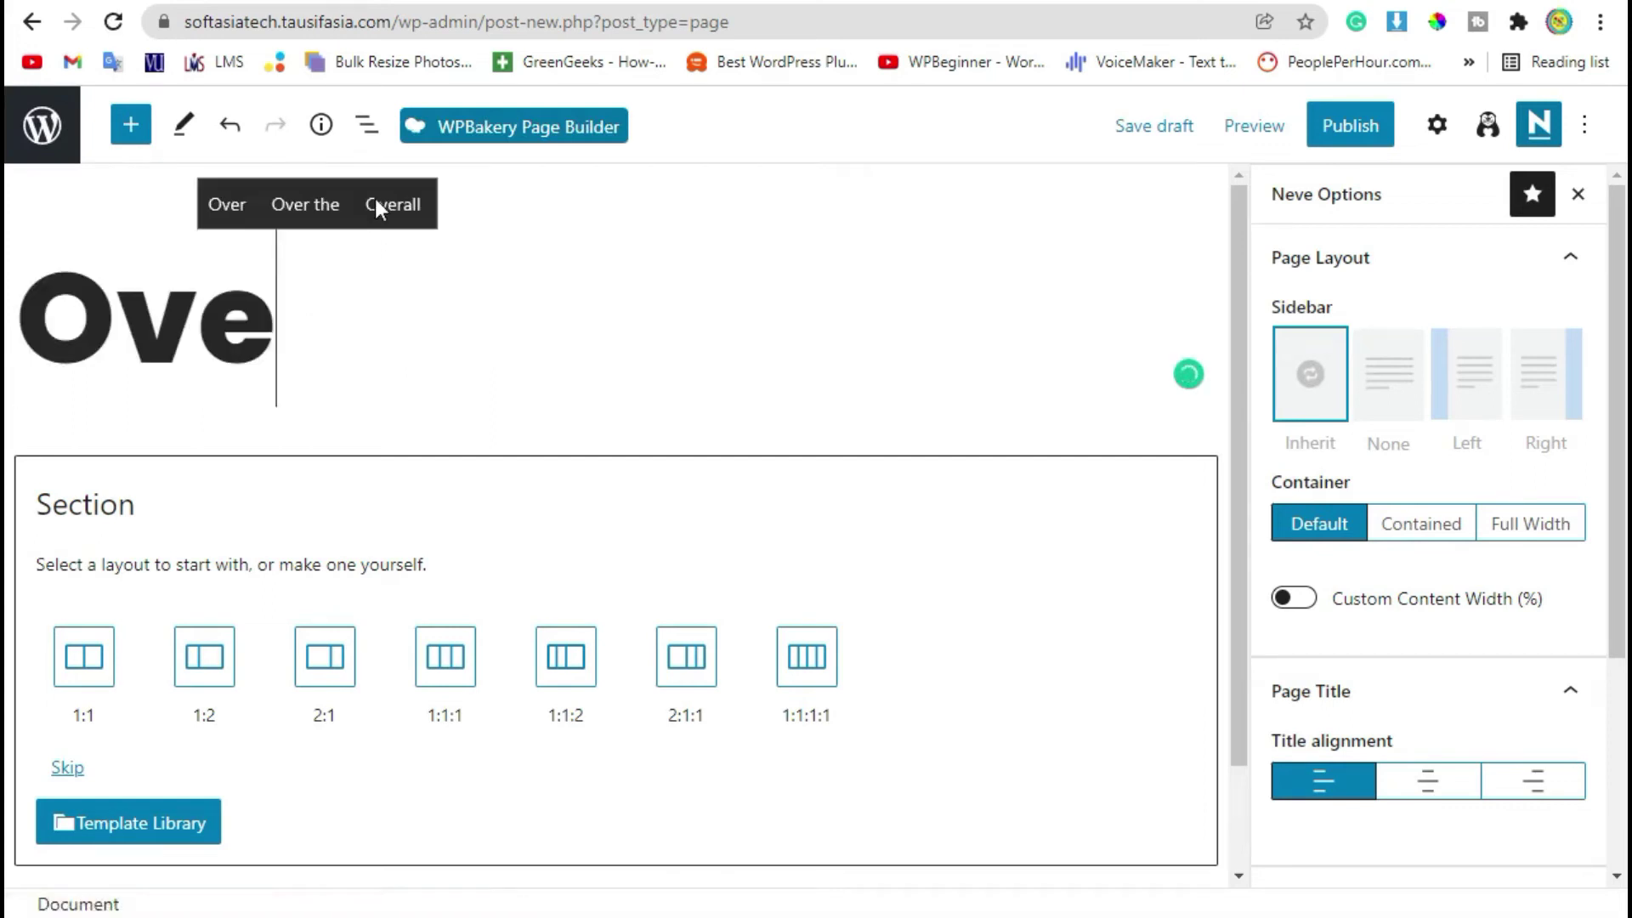
{"action": "type", "text": "rlay"}
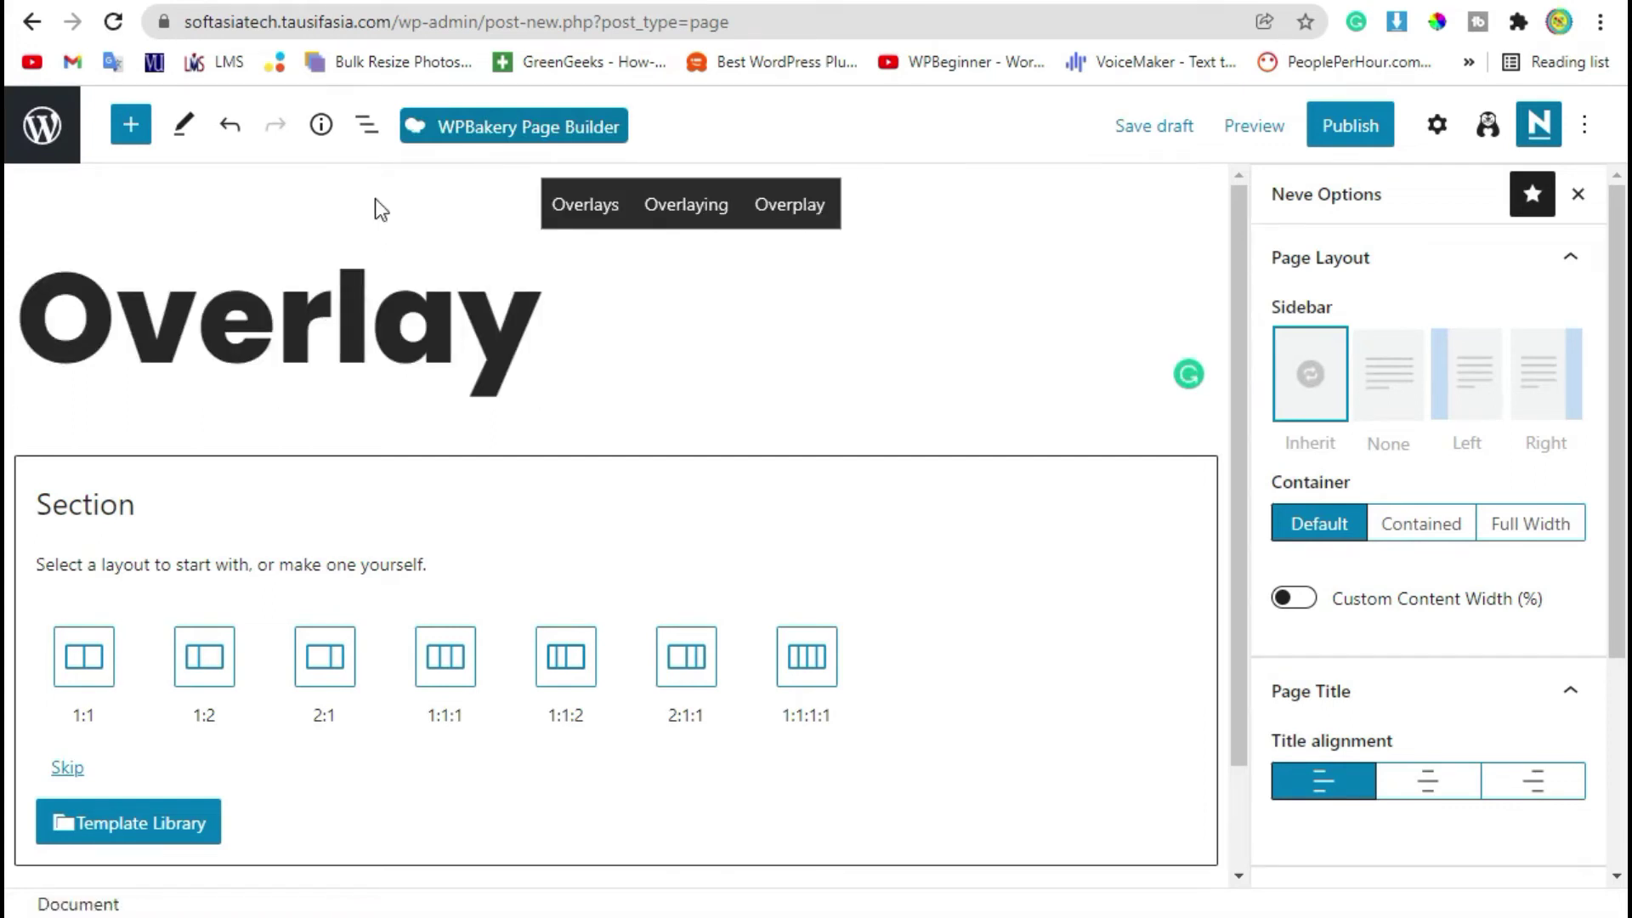
{"action": "left_click", "coordinate": [1351, 125]}
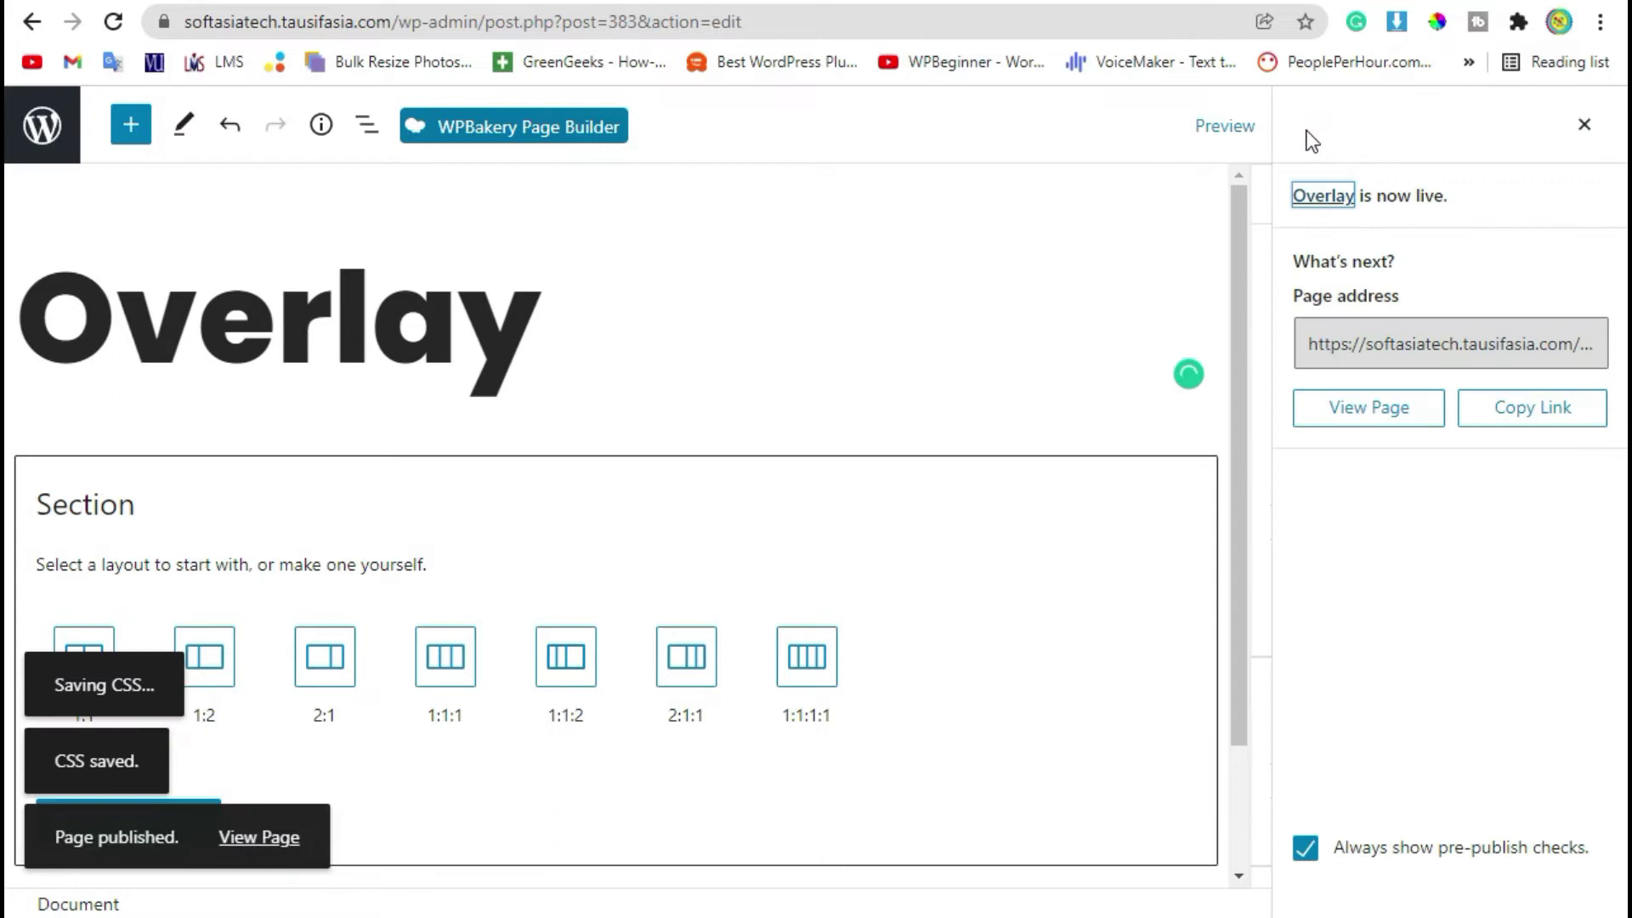
{"action": "left_click", "coordinate": [524, 142]}
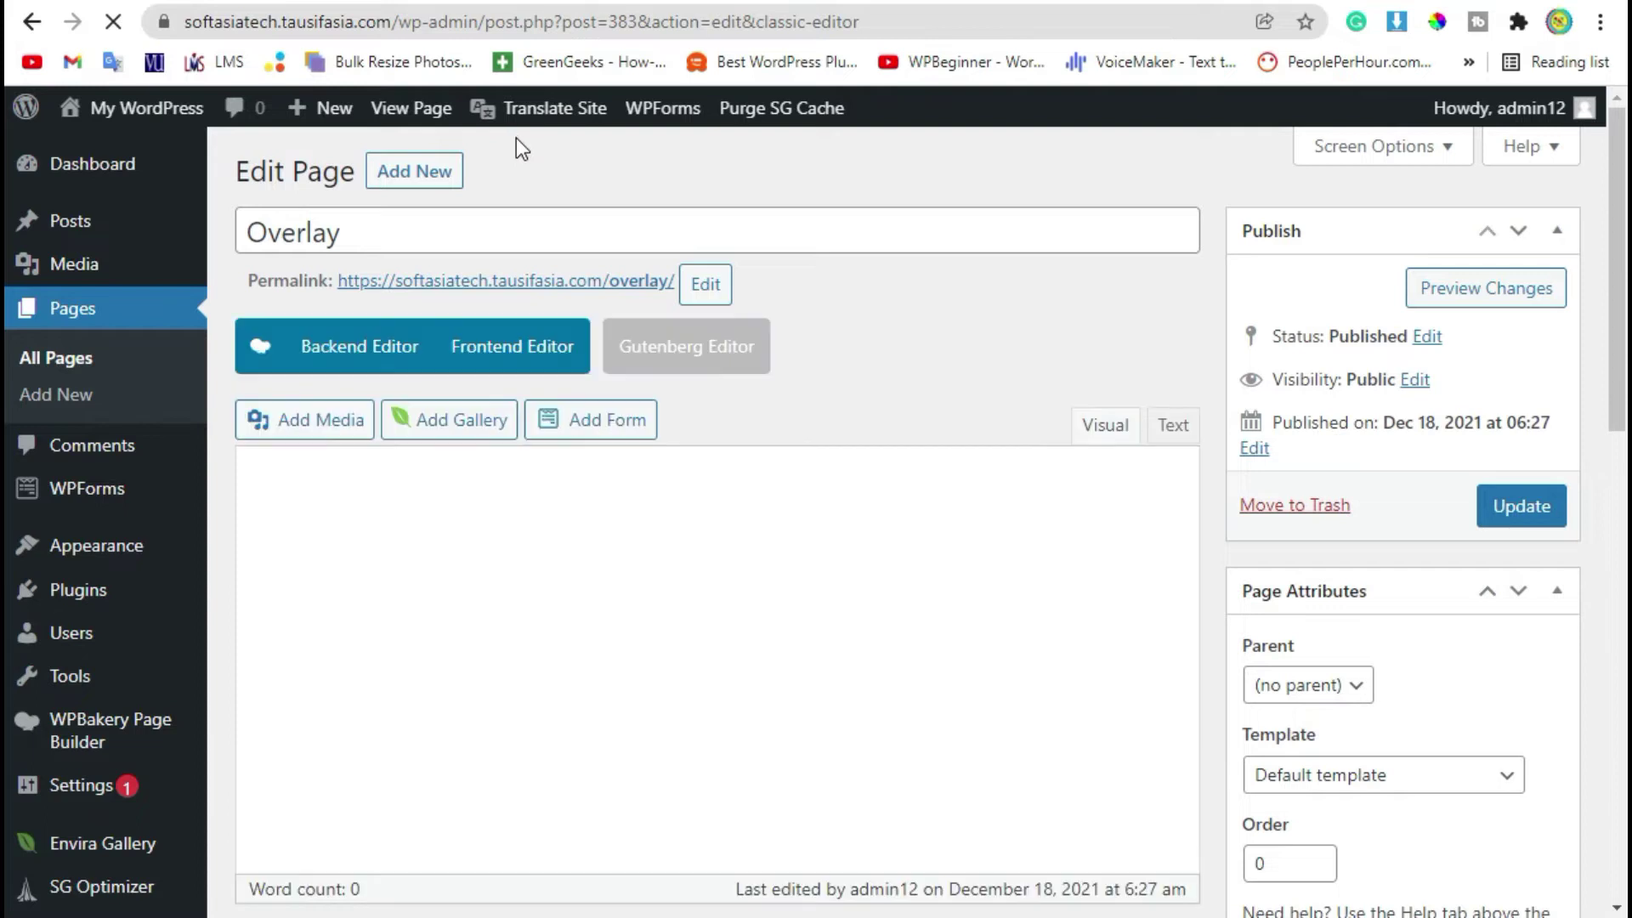
{"action": "scroll", "coordinate": [520, 150], "scroll_direction": "down", "scroll_amount": 2}
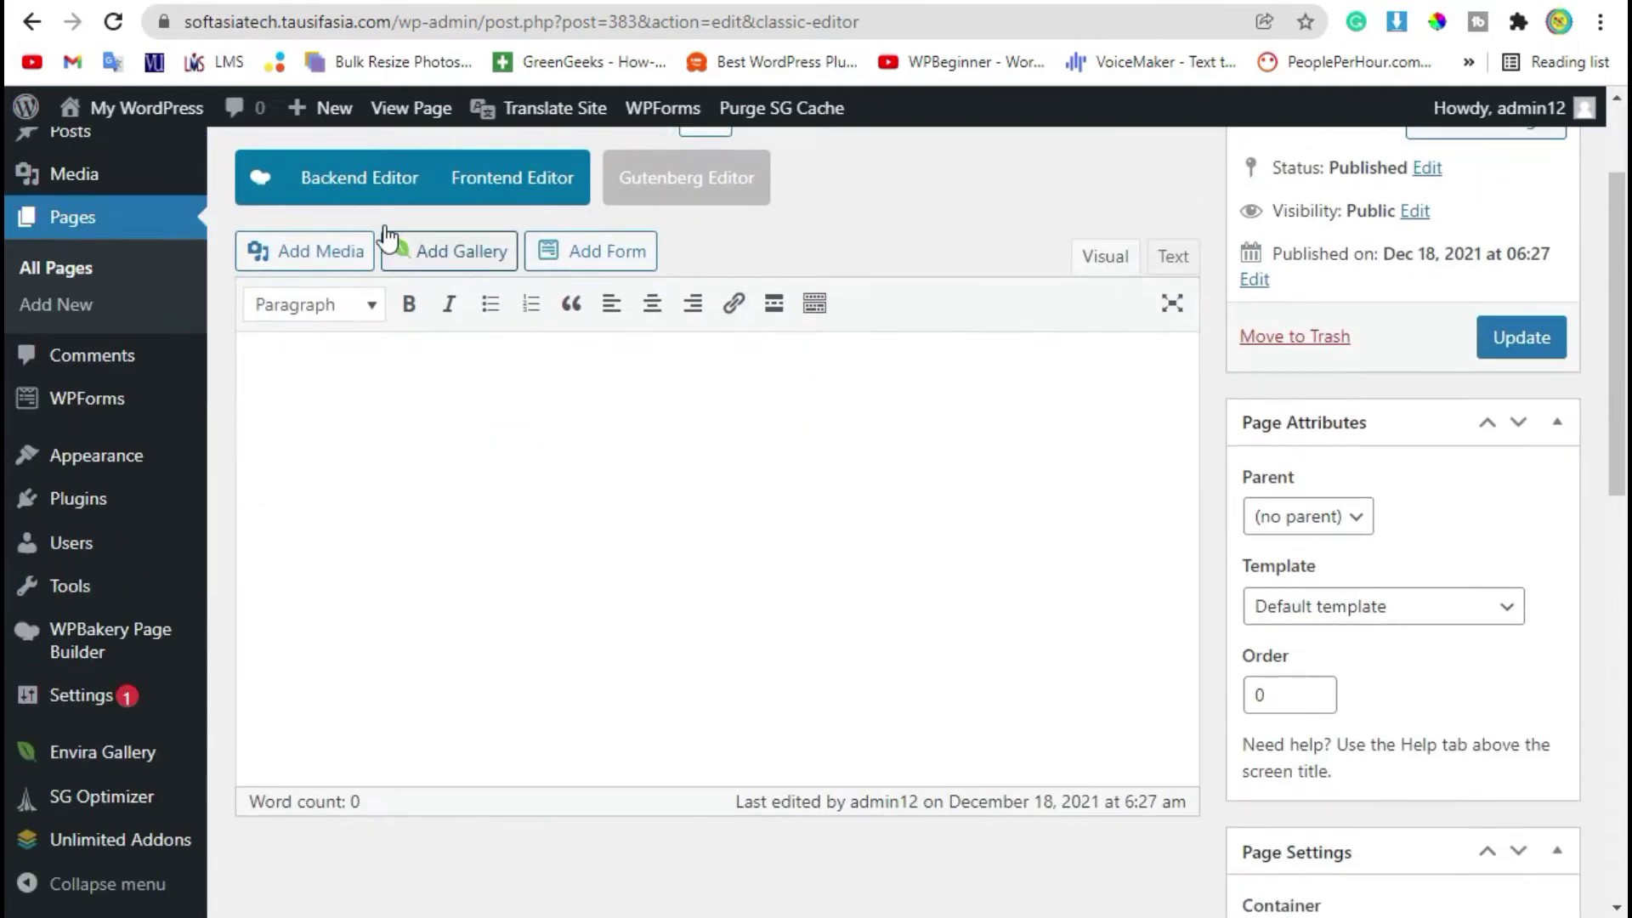
Step: Enable the Backend Editor, delete the empty row, and add an Image Overlay from All in One Addons
{"action": "left_click", "coordinate": [382, 182]}
{"action": "left_click", "coordinate": [1156, 385]}
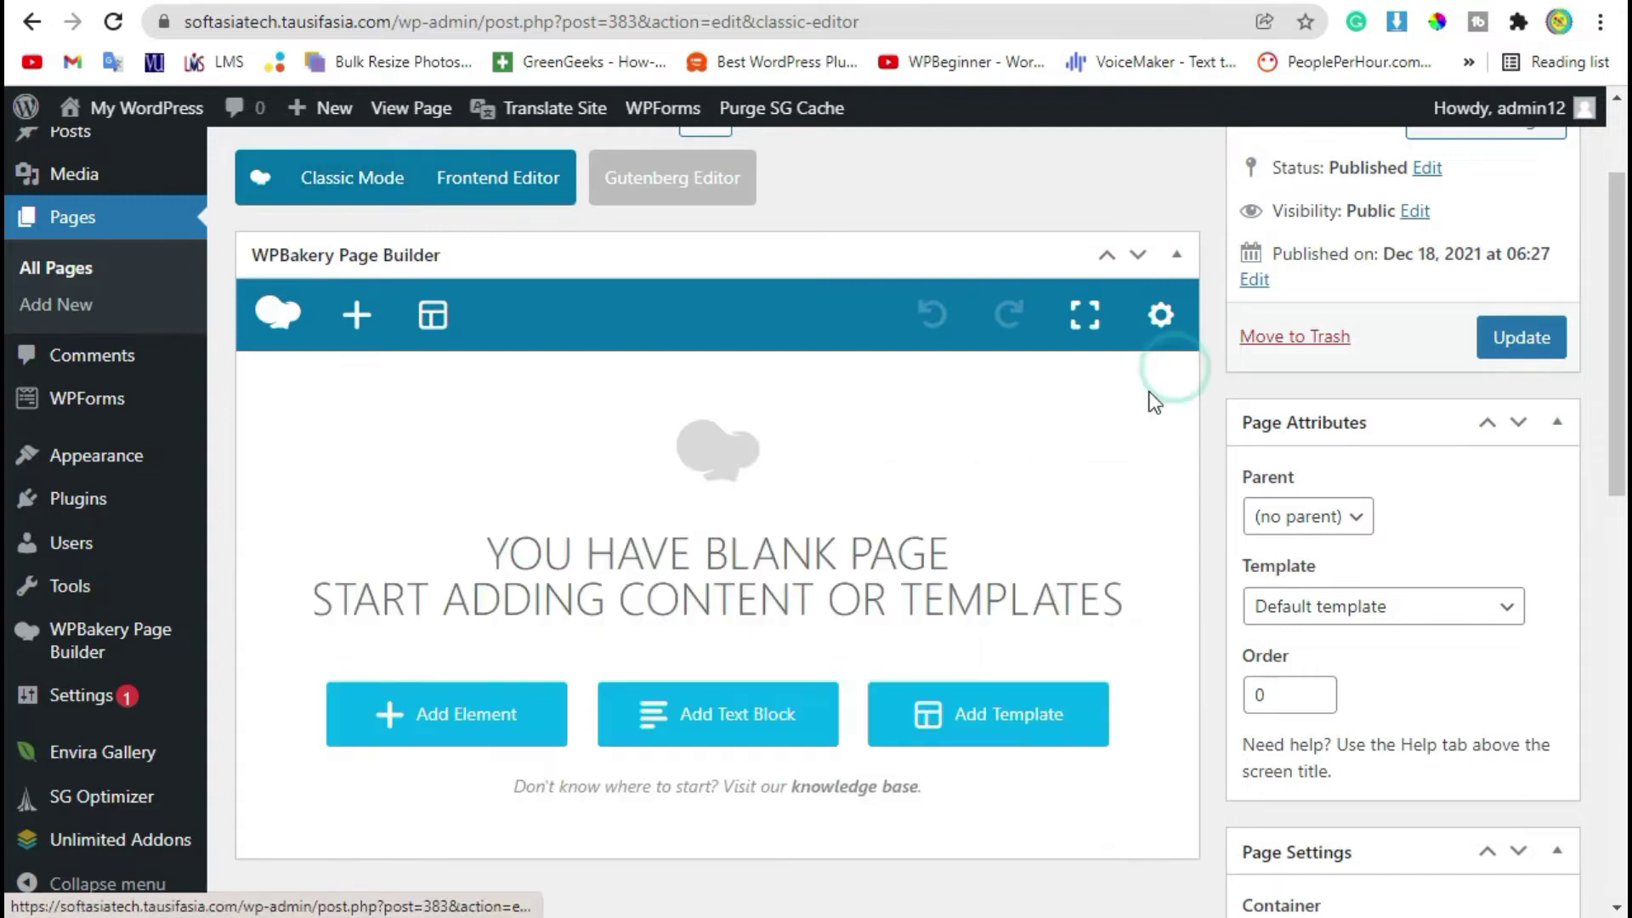
{"action": "left_click", "coordinate": [466, 730]}
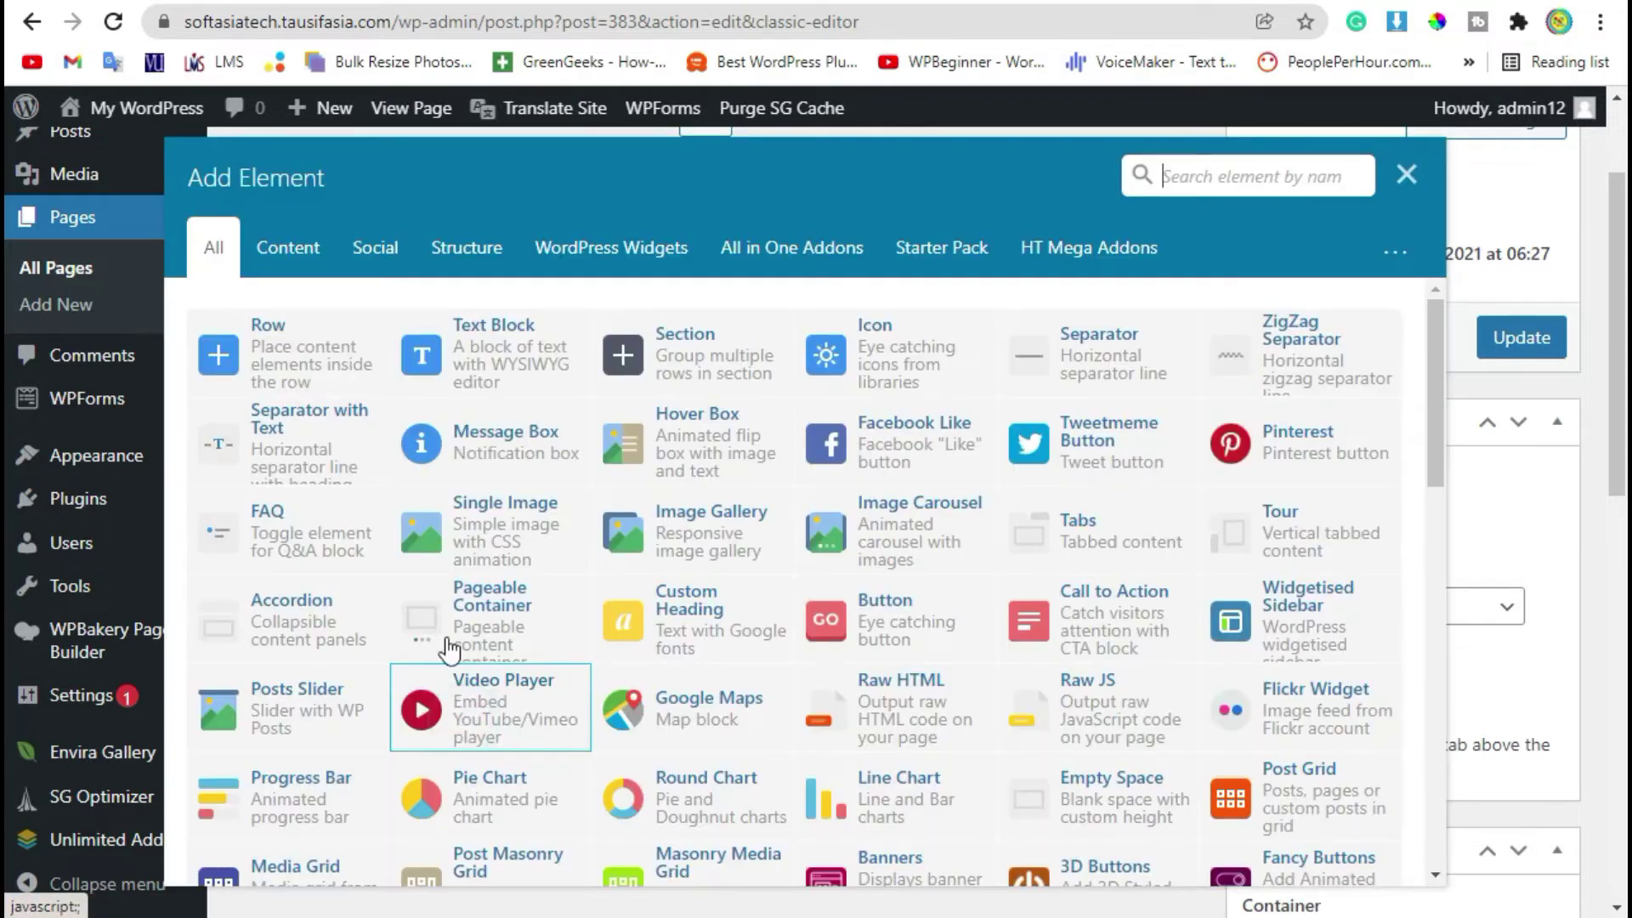
{"action": "left_click", "coordinate": [767, 252]}
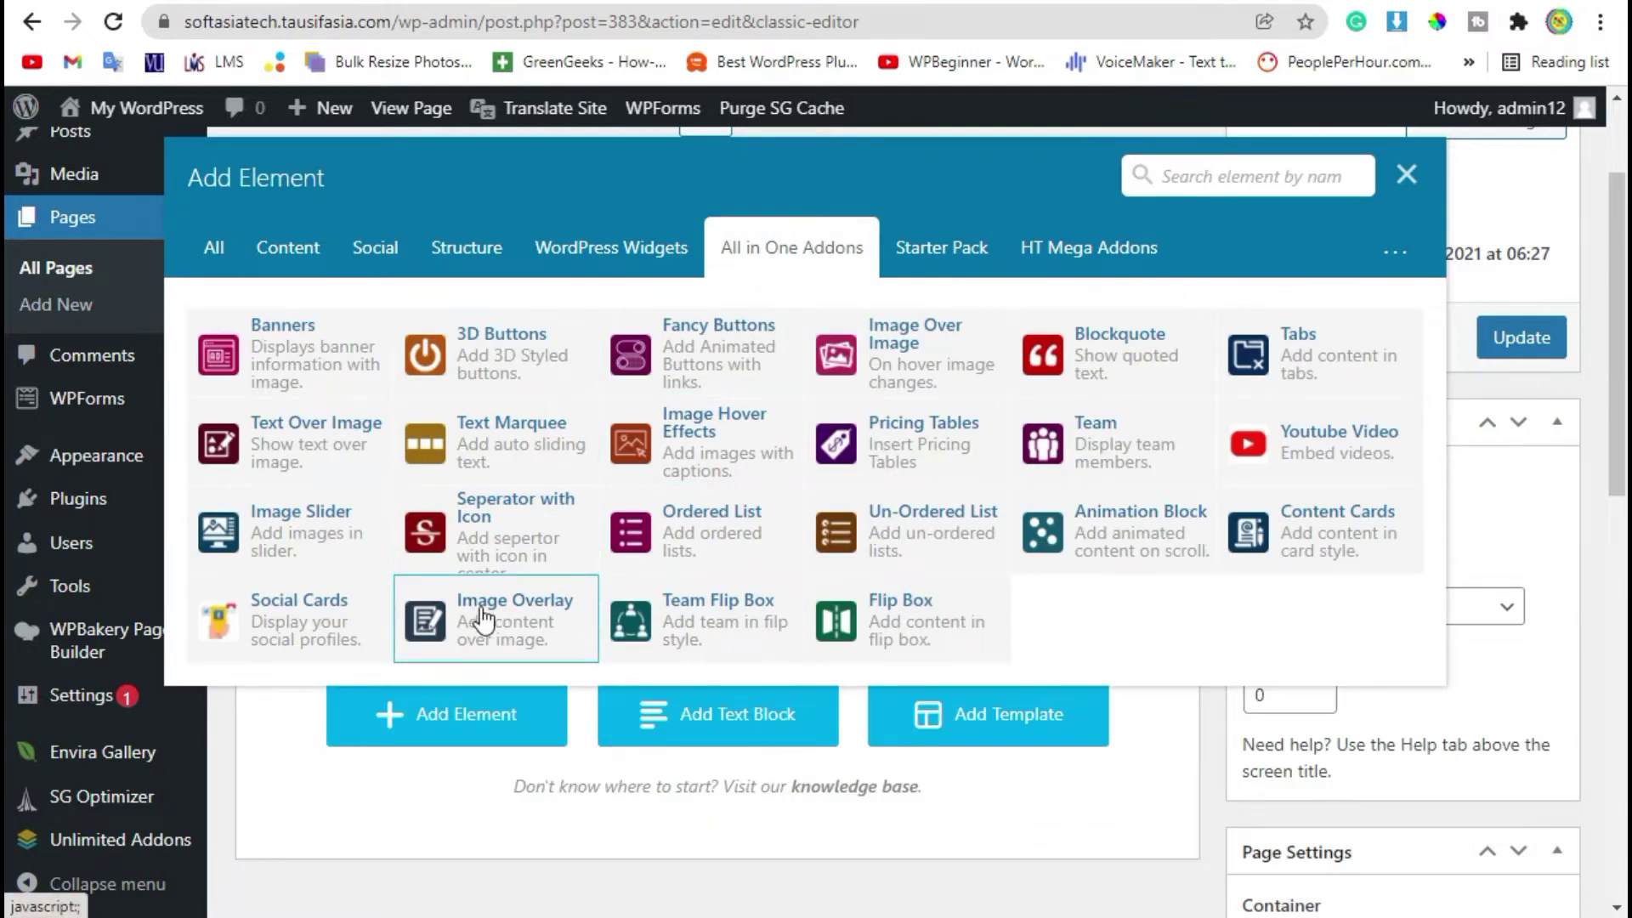
{"action": "left_click", "coordinate": [540, 639]}
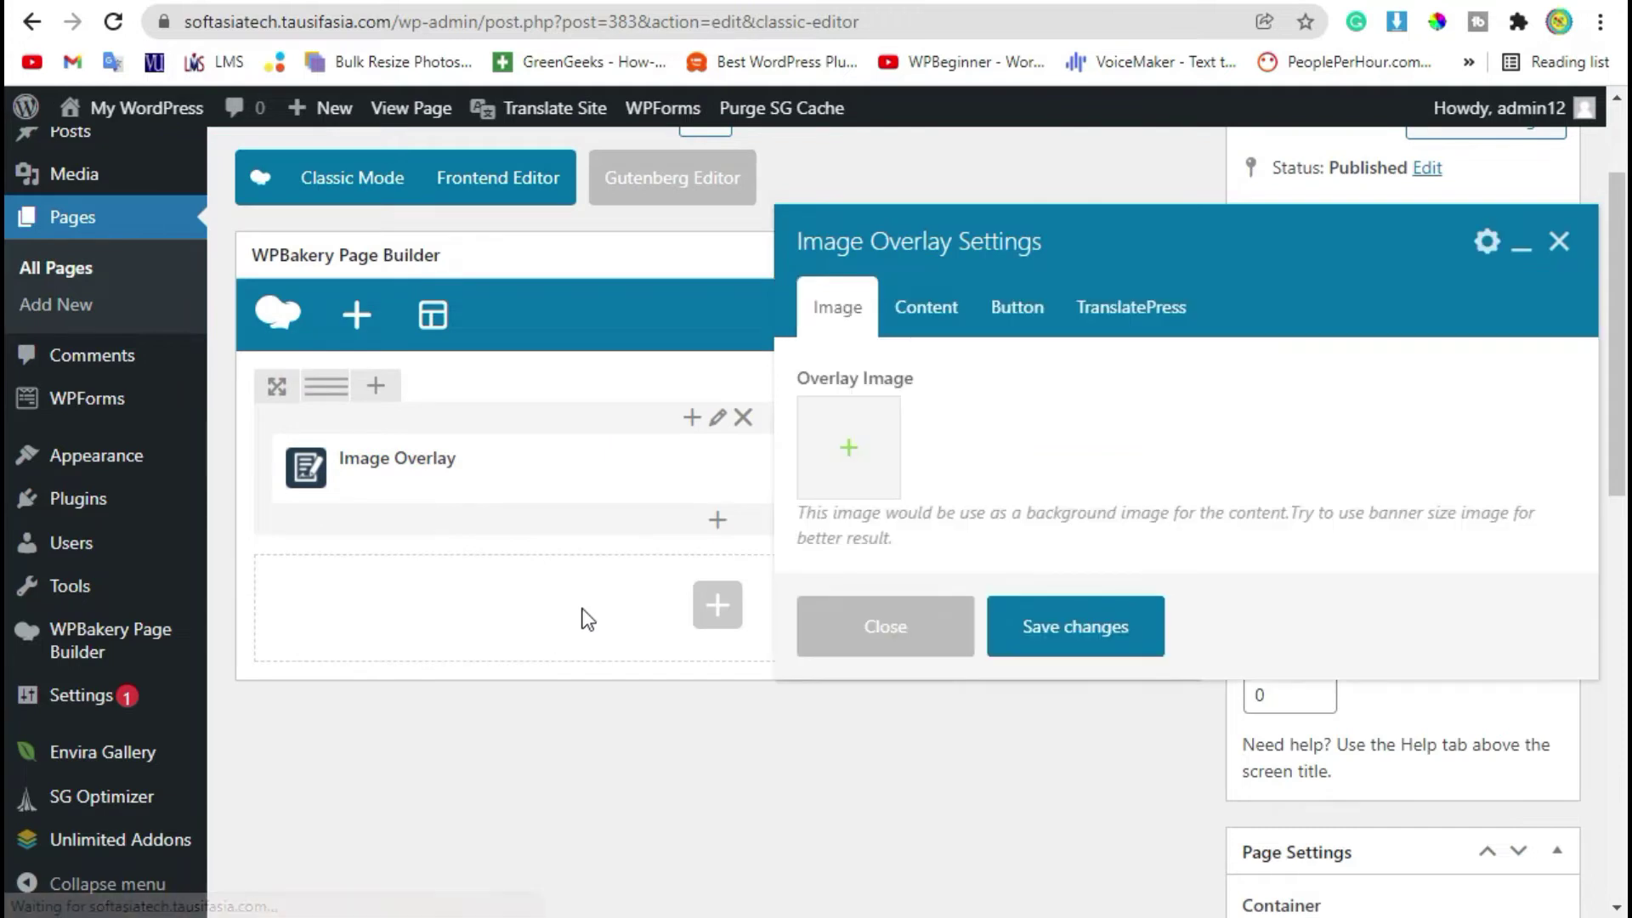
Step: Choose the man-in-grey-sweater photo from the media library as the overlay image
{"action": "left_click", "coordinate": [849, 429]}
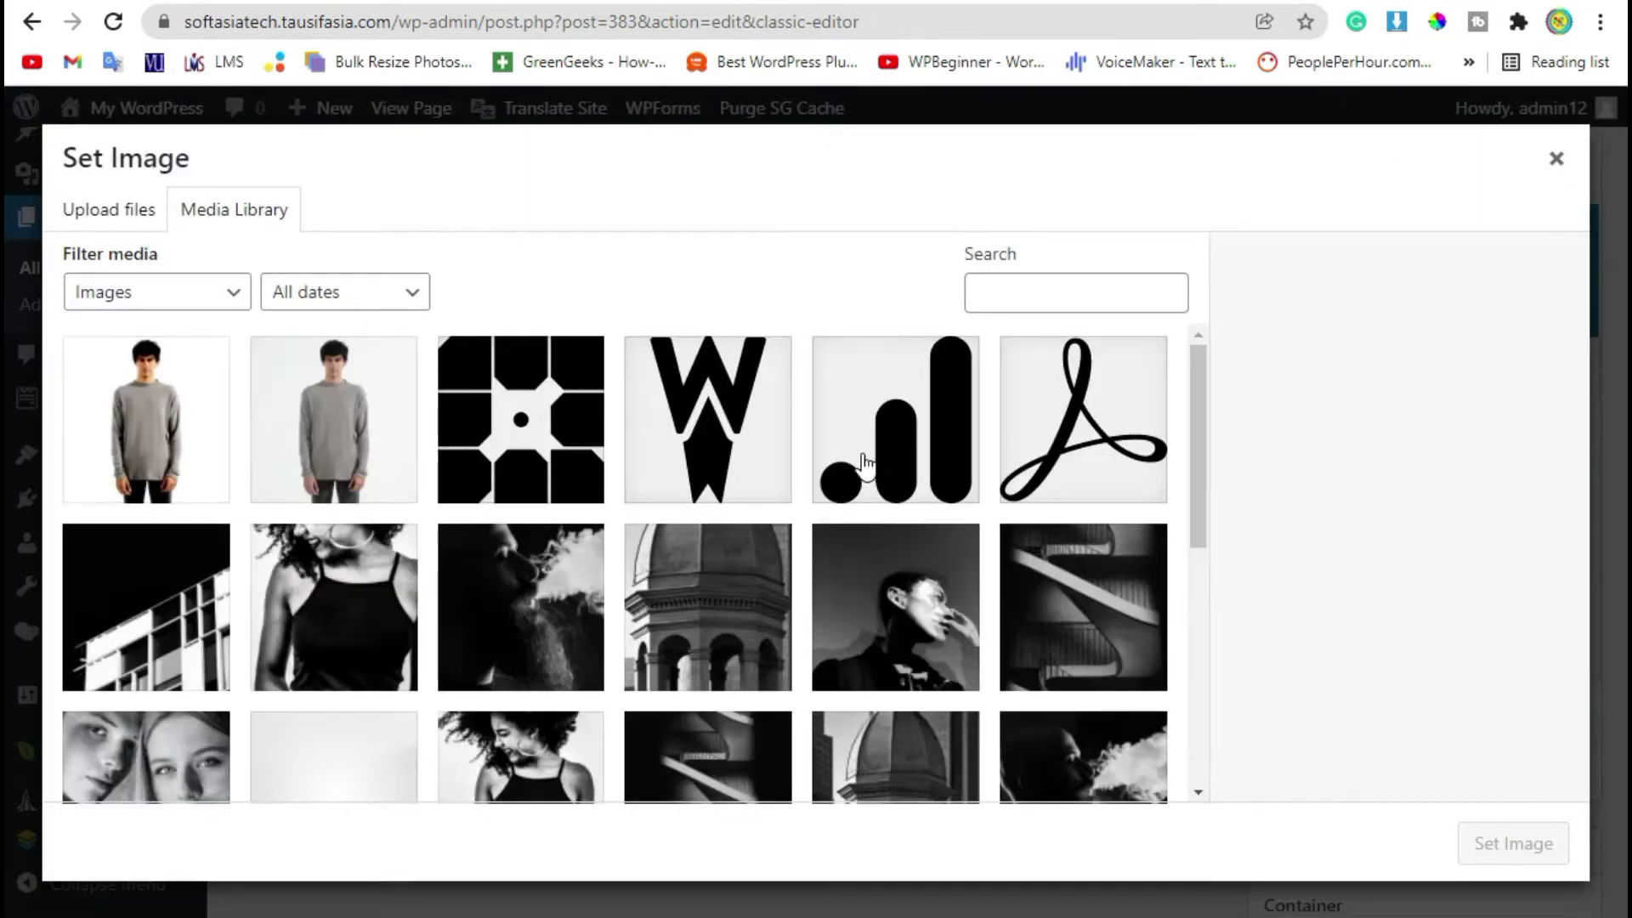
{"action": "scroll", "coordinate": [342, 643], "scroll_direction": "down", "scroll_amount": 3}
{"action": "scroll", "coordinate": [342, 644], "scroll_direction": "up", "scroll_amount": 3}
{"action": "scroll", "coordinate": [342, 644], "scroll_direction": "down", "scroll_amount": 3}
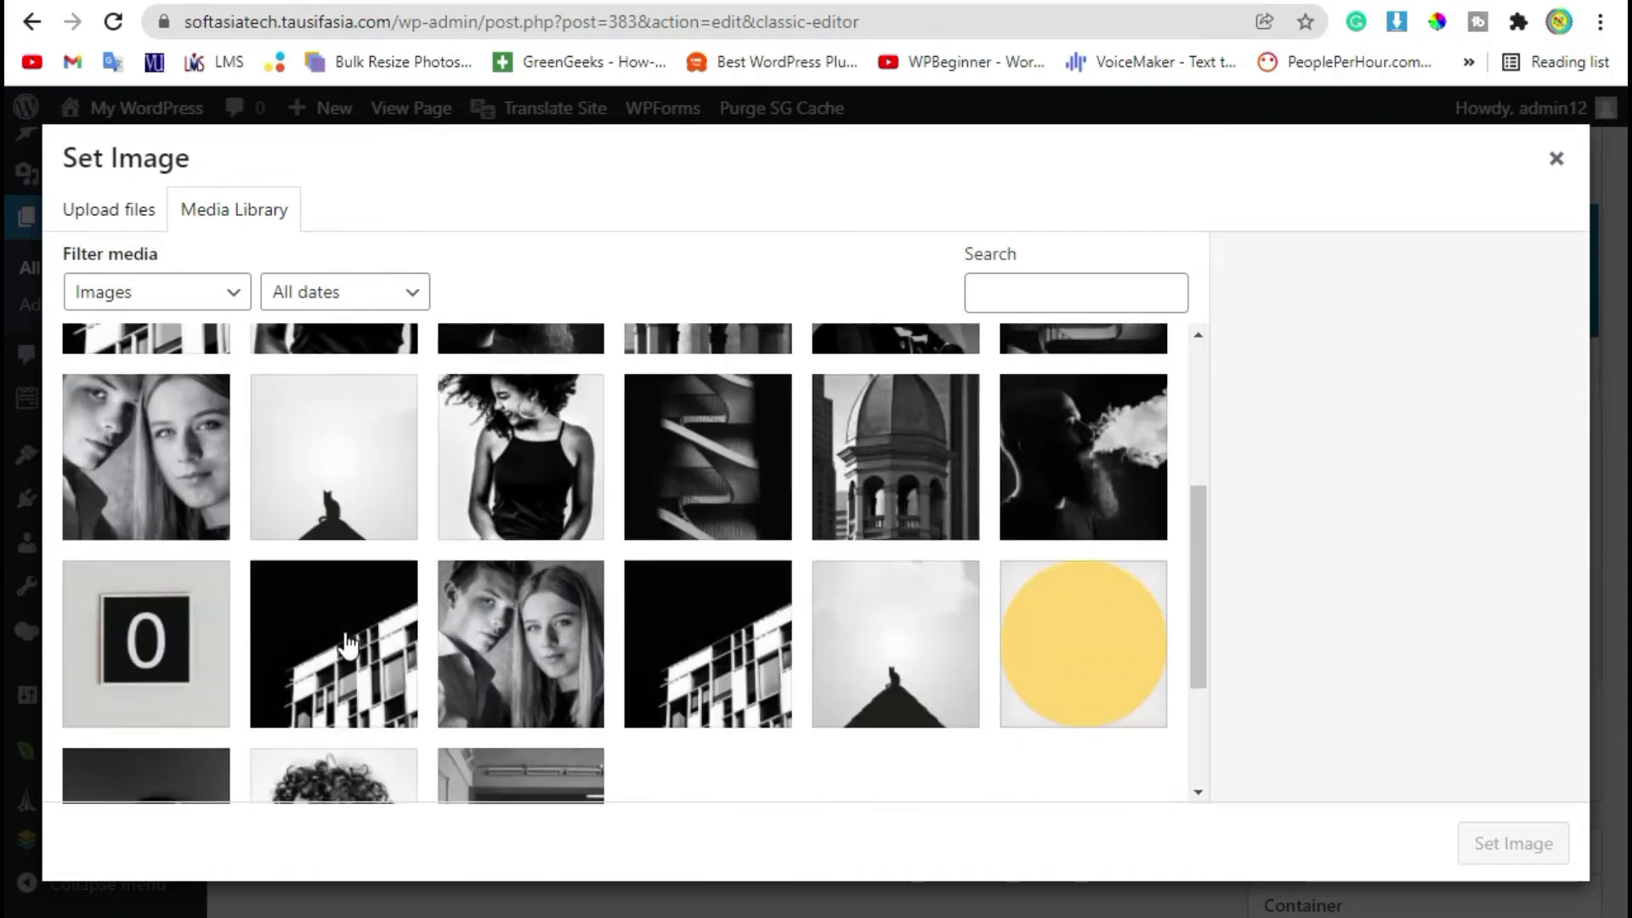
{"action": "scroll", "coordinate": [455, 587], "scroll_direction": "down", "scroll_amount": 2}
{"action": "scroll", "coordinate": [529, 530], "scroll_direction": "up", "scroll_amount": 5}
{"action": "scroll", "coordinate": [376, 649], "scroll_direction": "up", "scroll_amount": 3}
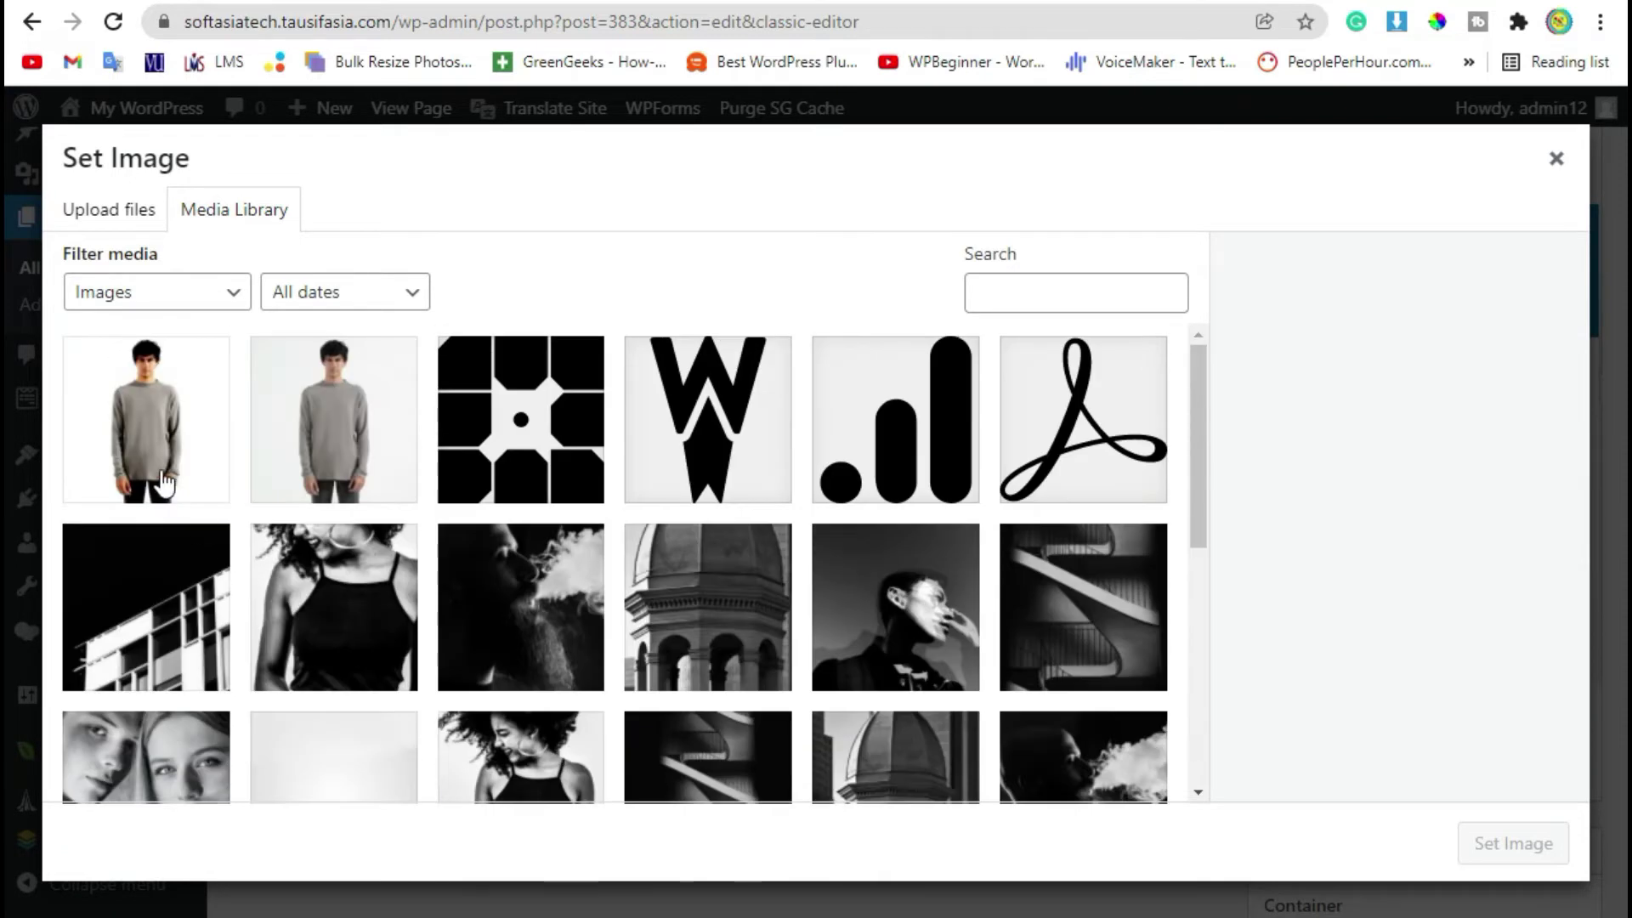
{"action": "left_click", "coordinate": [145, 421]}
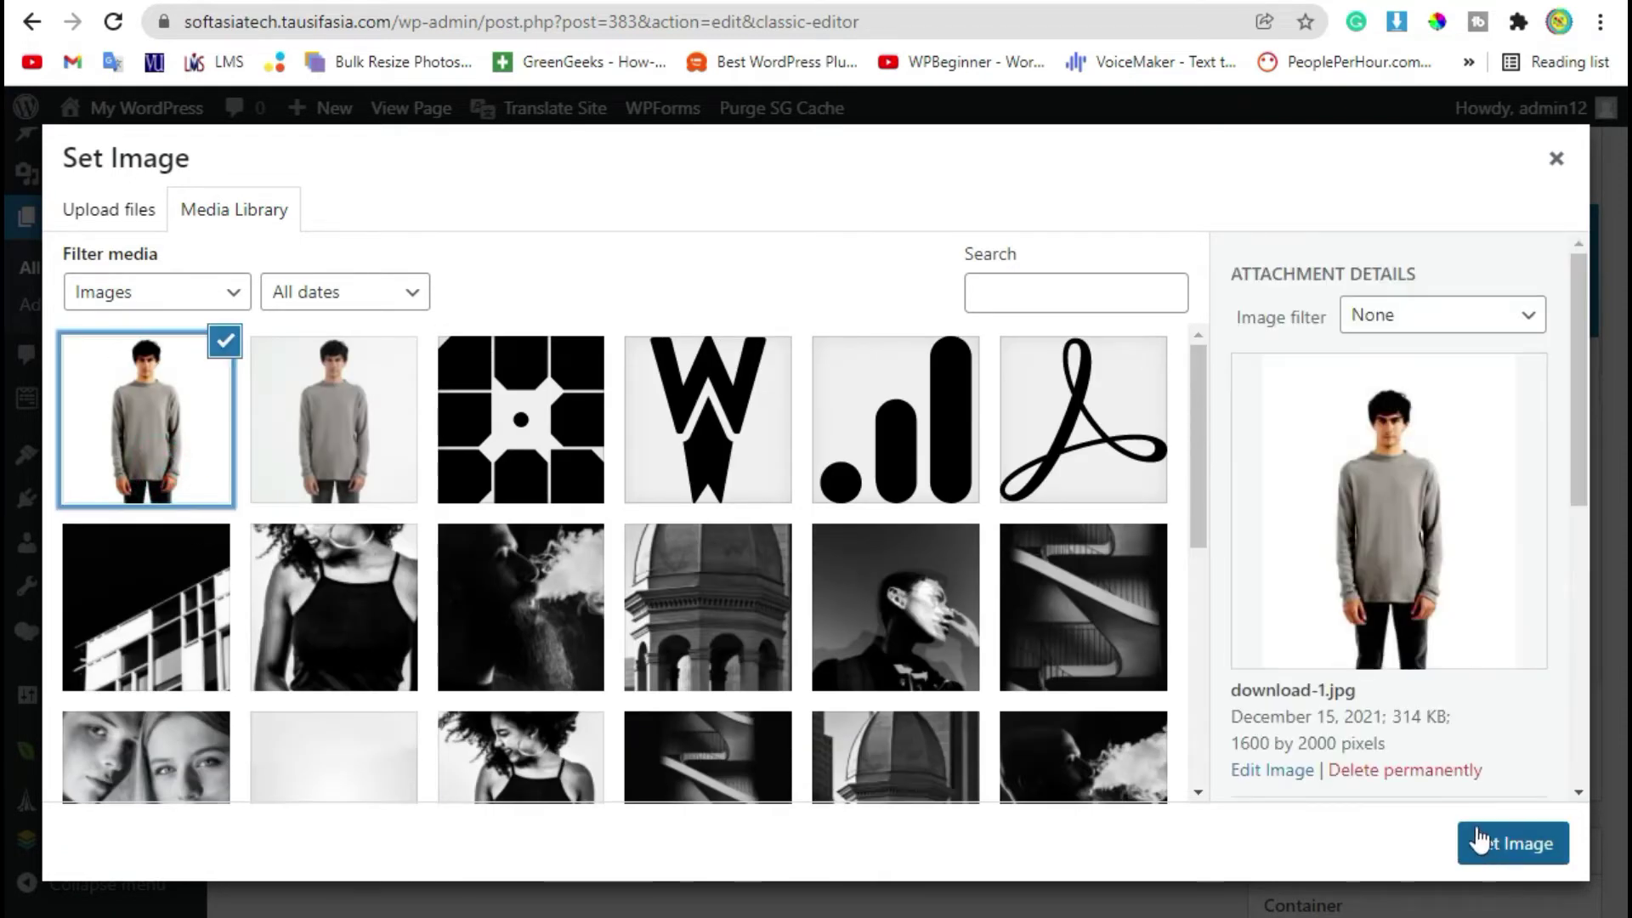
{"action": "left_click", "coordinate": [322, 447]}
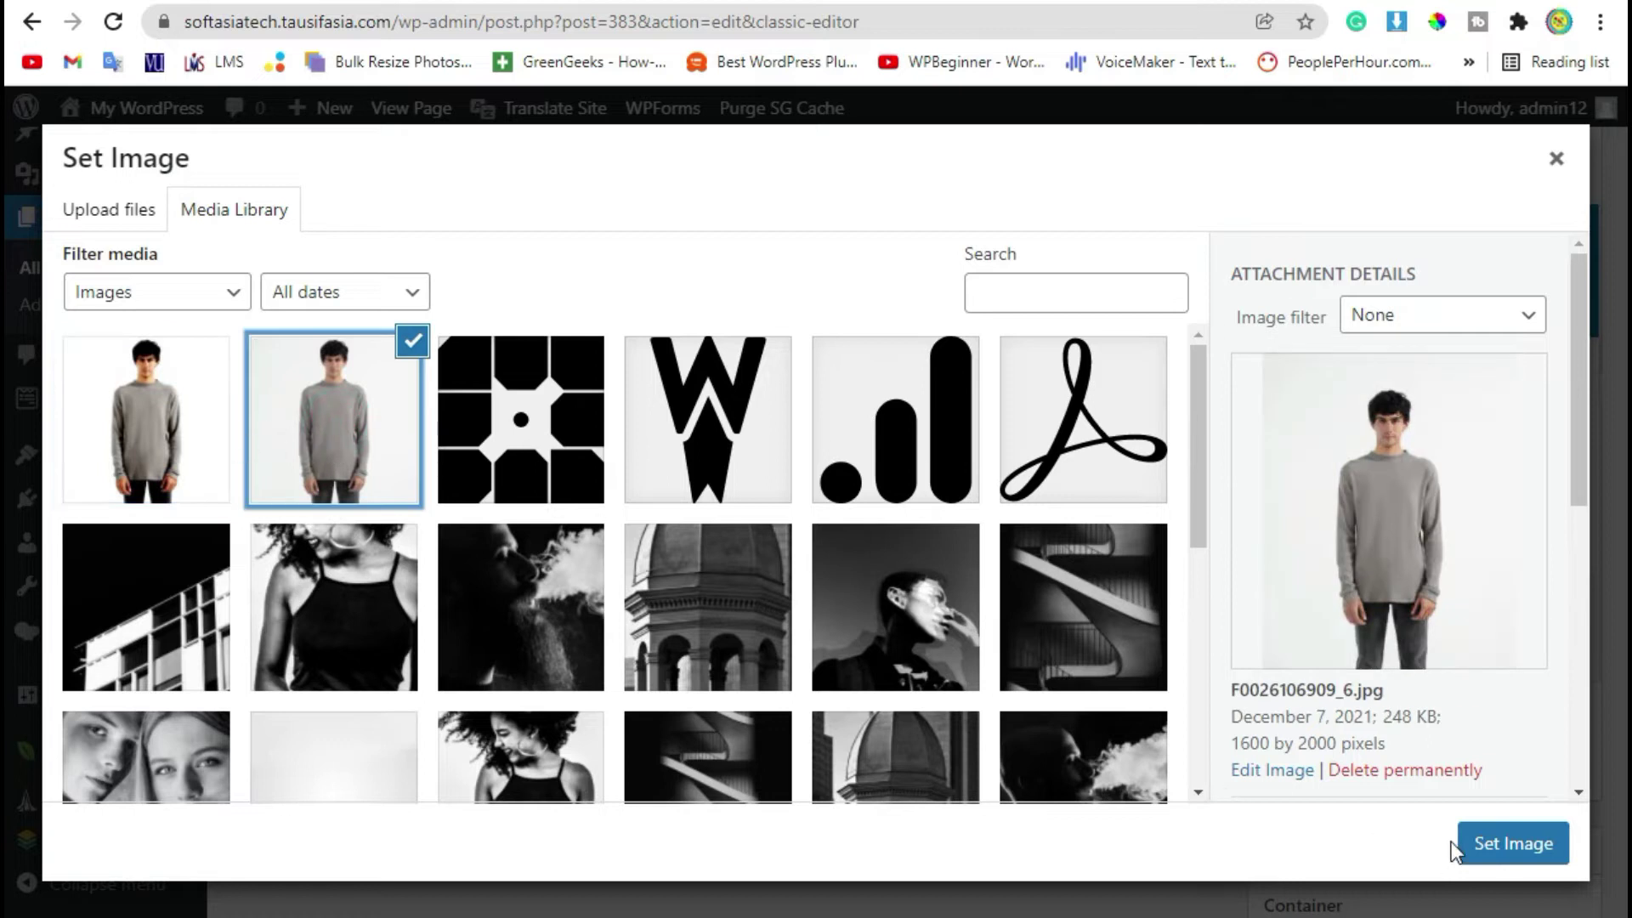
{"action": "left_click", "coordinate": [170, 461]}
{"action": "left_click", "coordinate": [1480, 843]}
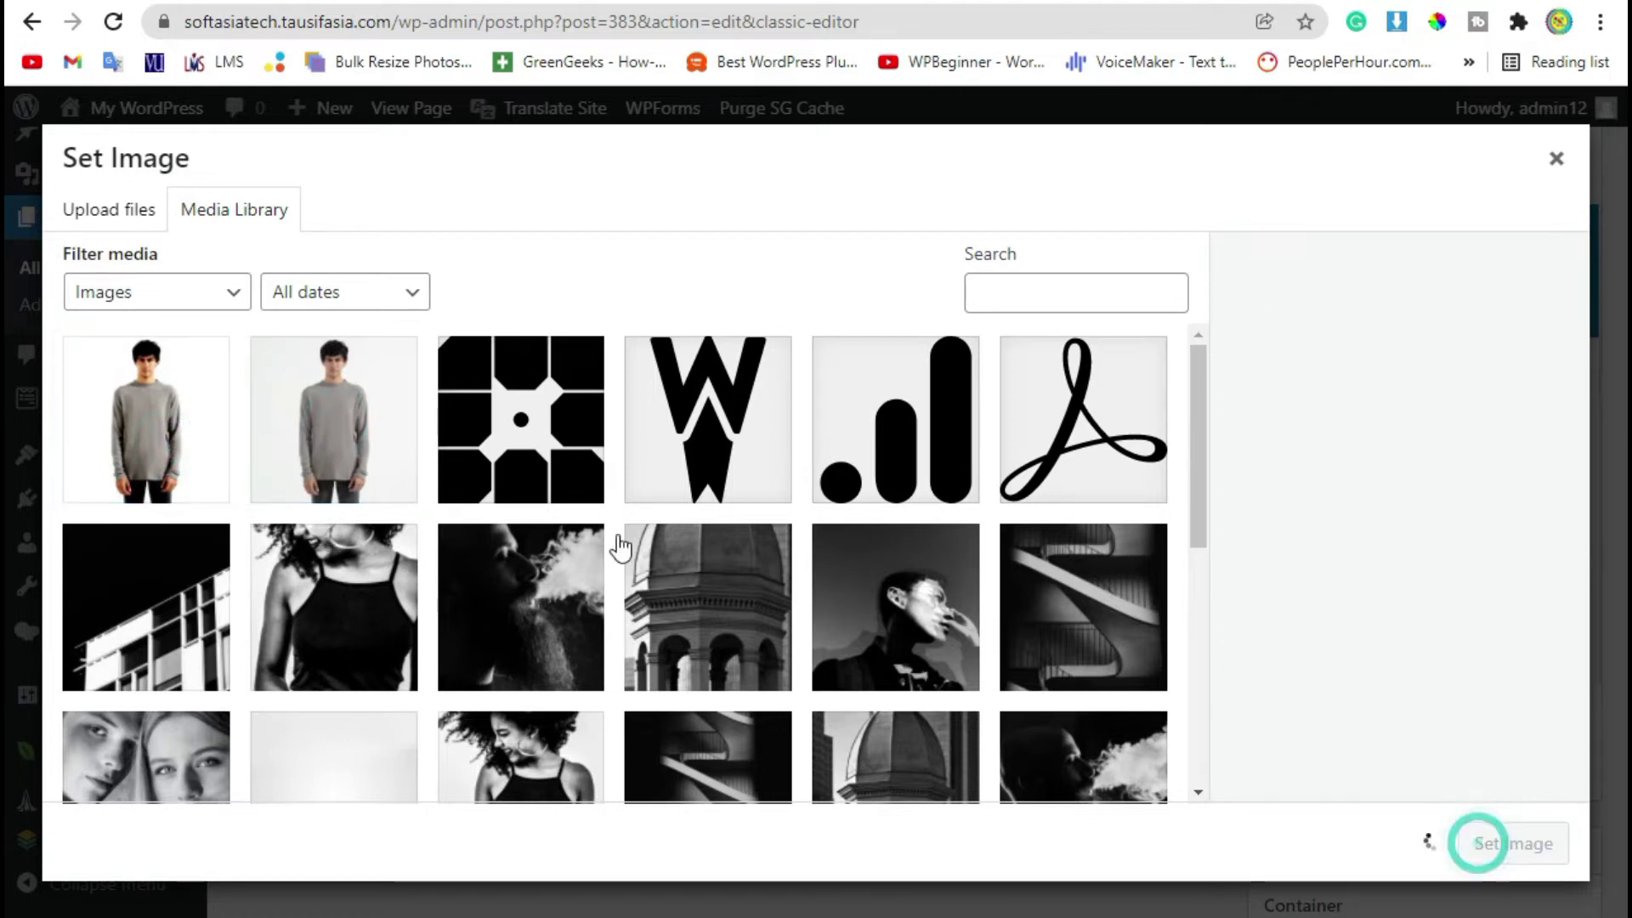
Step: Enter 'Image Overlay' as the title and paste Lorem ipsum placeholder into the description
{"action": "left_click", "coordinate": [935, 330]}
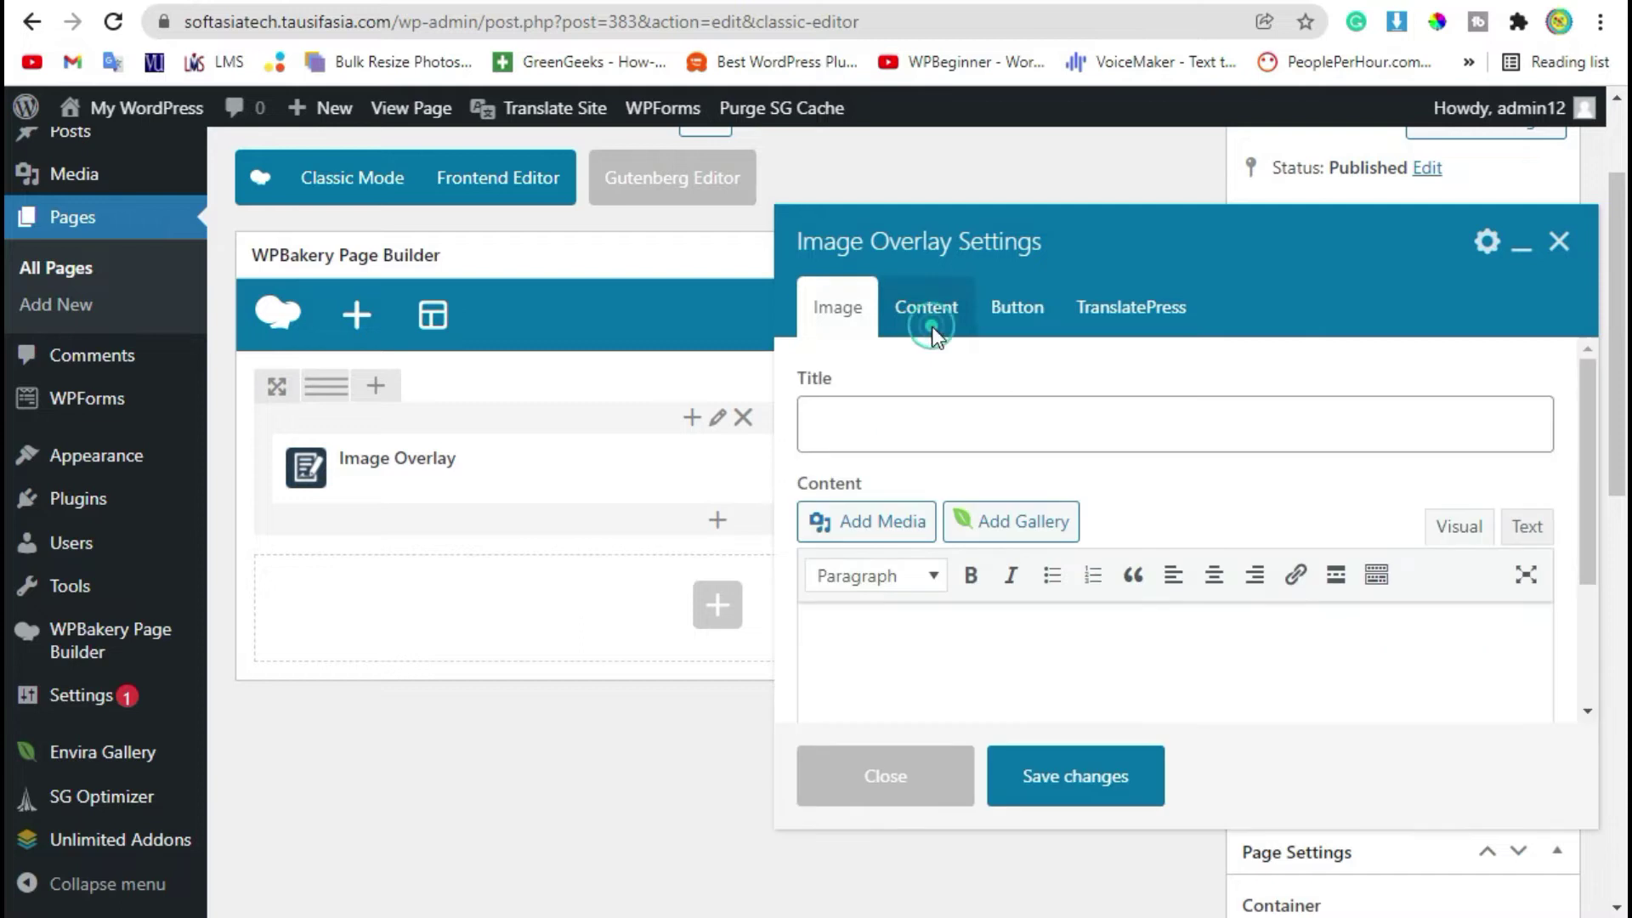
{"action": "left_click", "coordinate": [923, 437]}
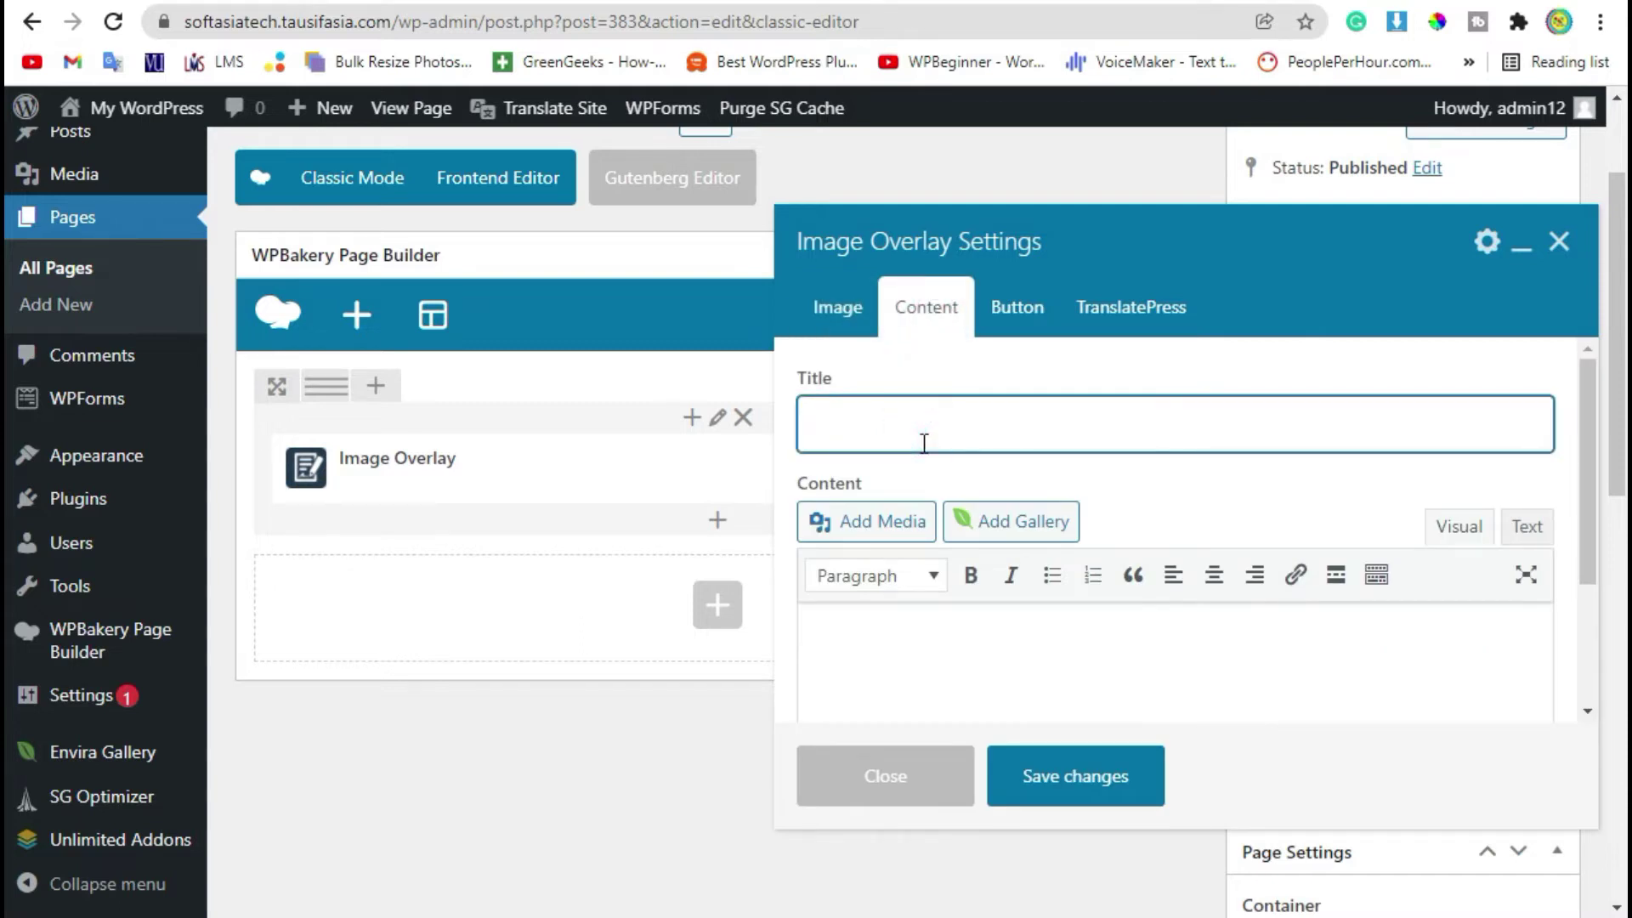
{"action": "type", "text": "Image Overla"}
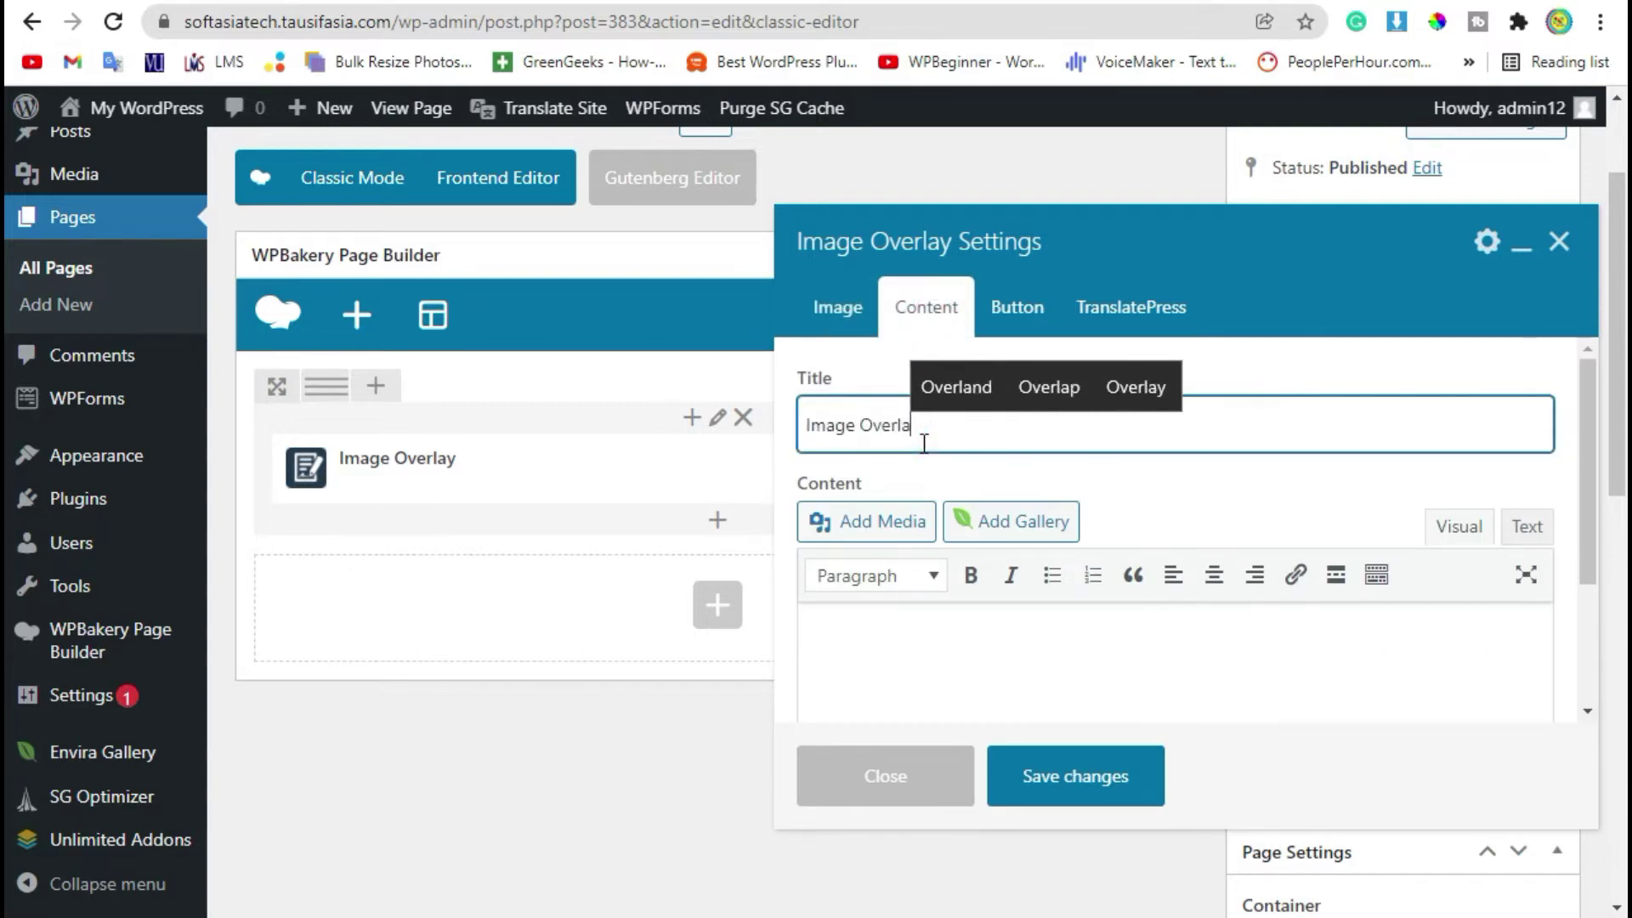
{"action": "type", "text": "y"}
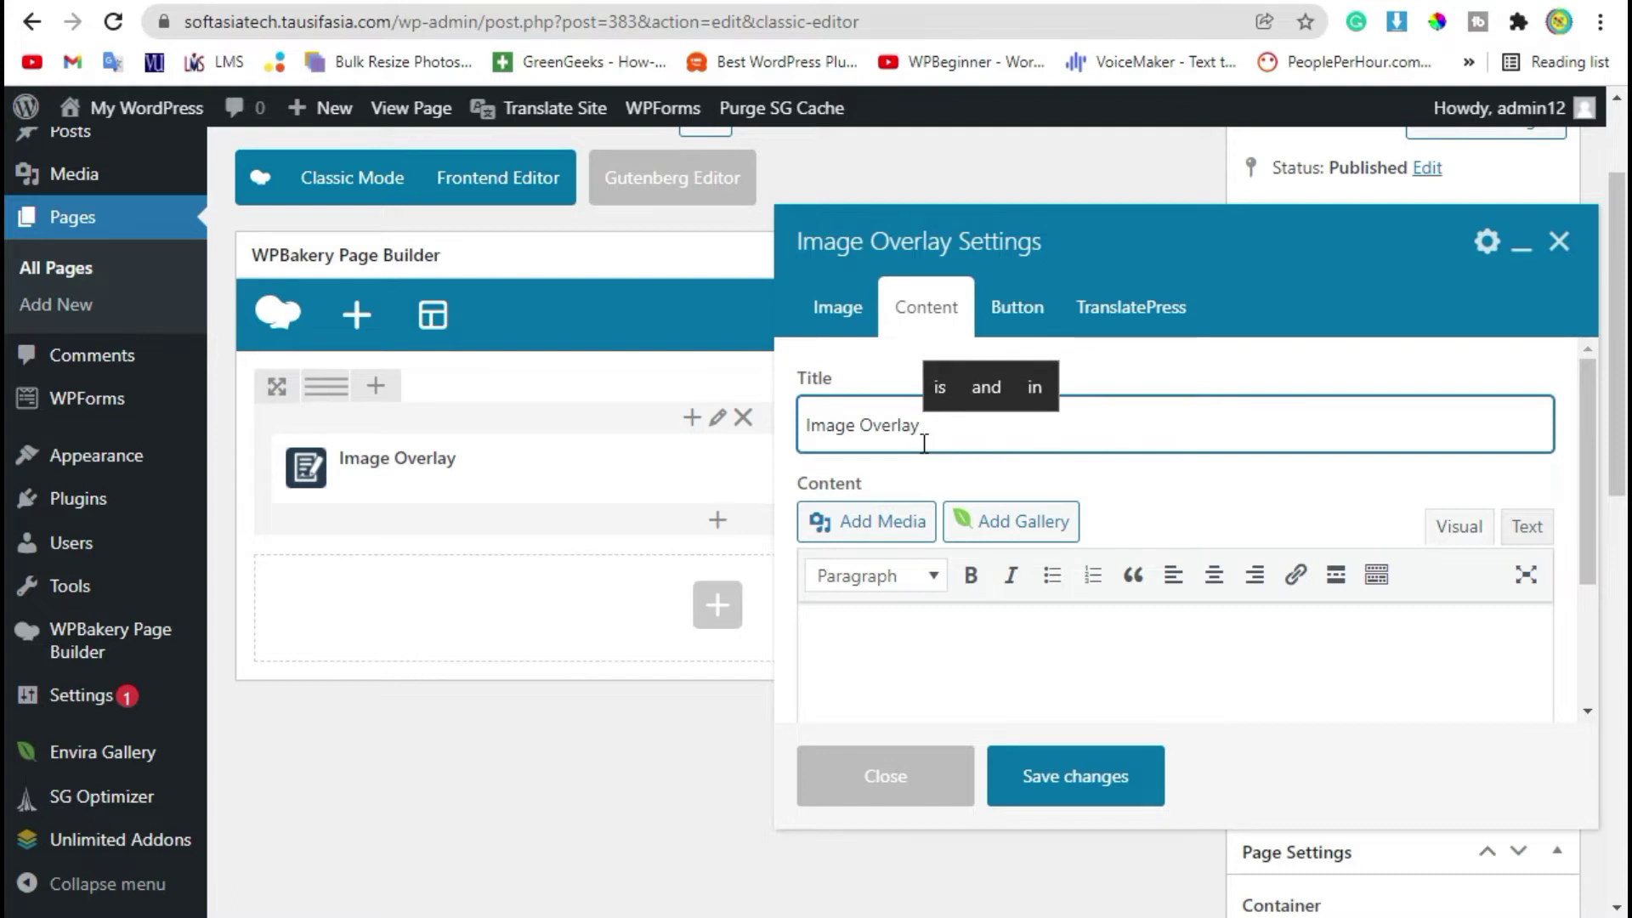
{"action": "left_click", "coordinate": [1093, 715]}
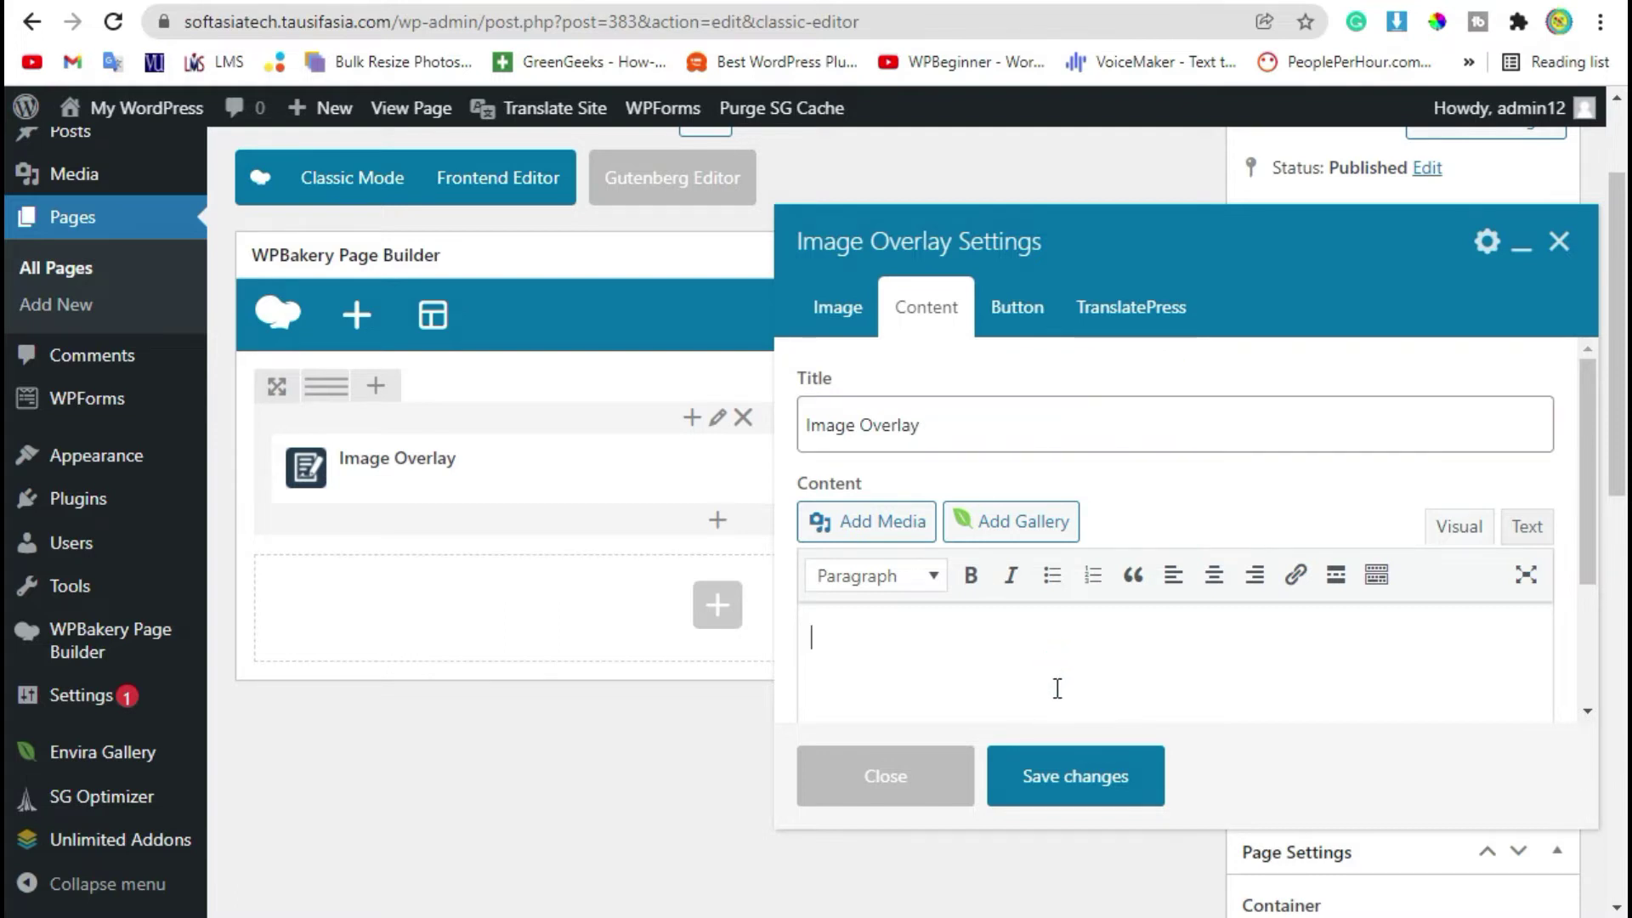
{"action": "type", "text": "https://softasiatech.tausifasia.com/"}
{"action": "key", "text": "super+v"}
{"action": "key", "text": "Down"}
{"action": "key", "text": "Return"}
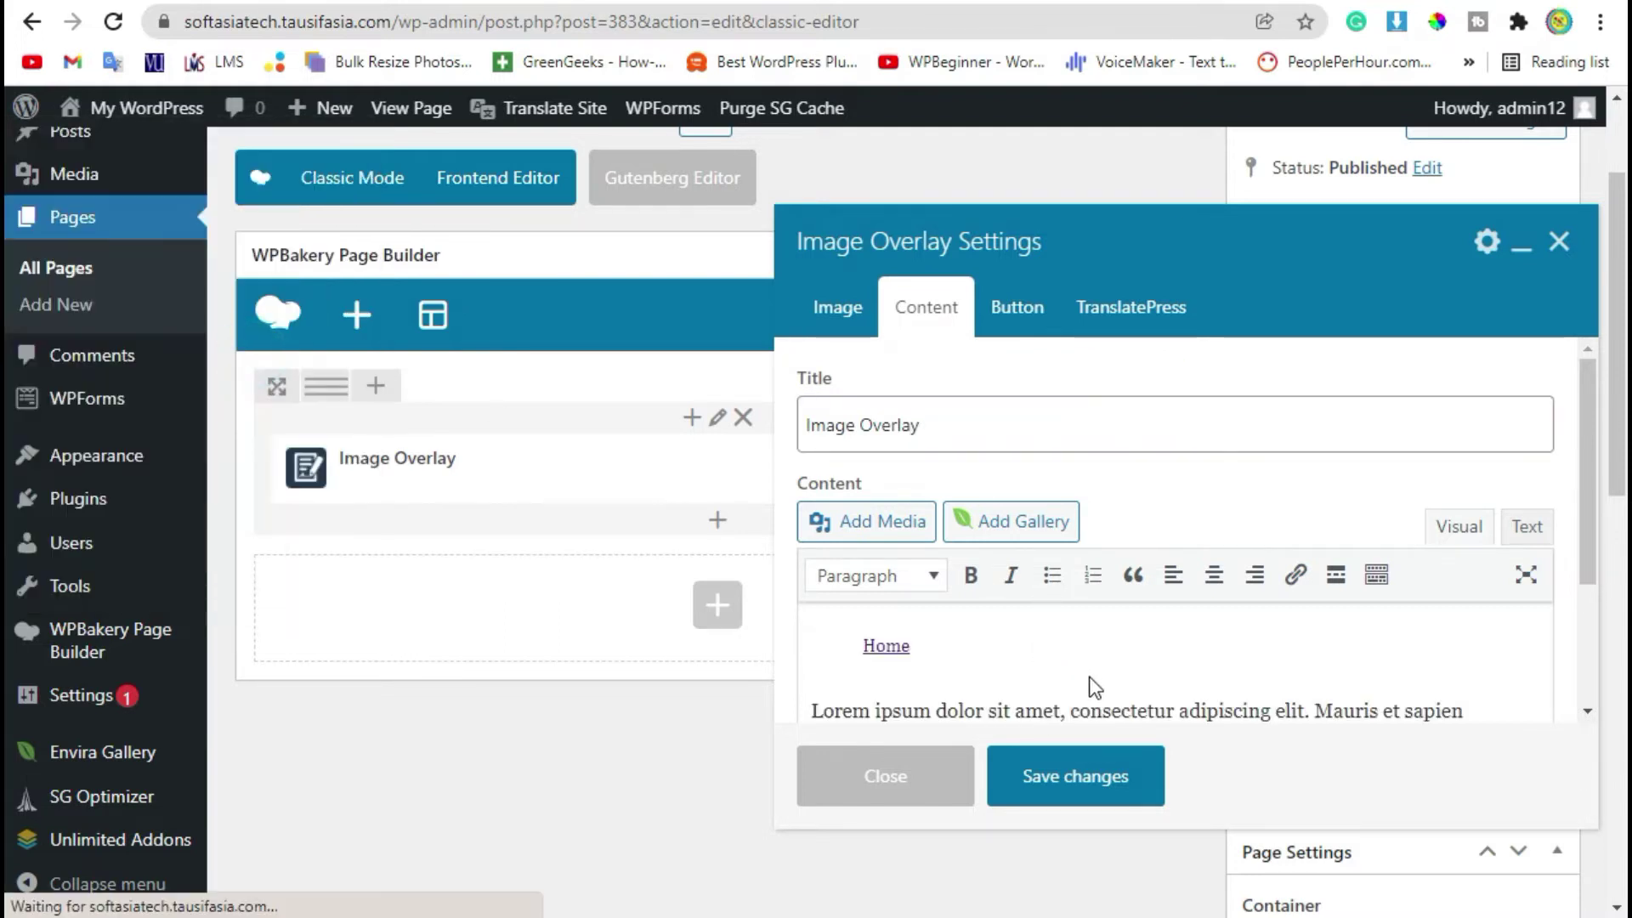
Step: Trim the description to two sentences, removing the stray Home link, and save the settings
{"action": "left_click", "coordinate": [887, 645]}
{"action": "key", "text": "Delete"}
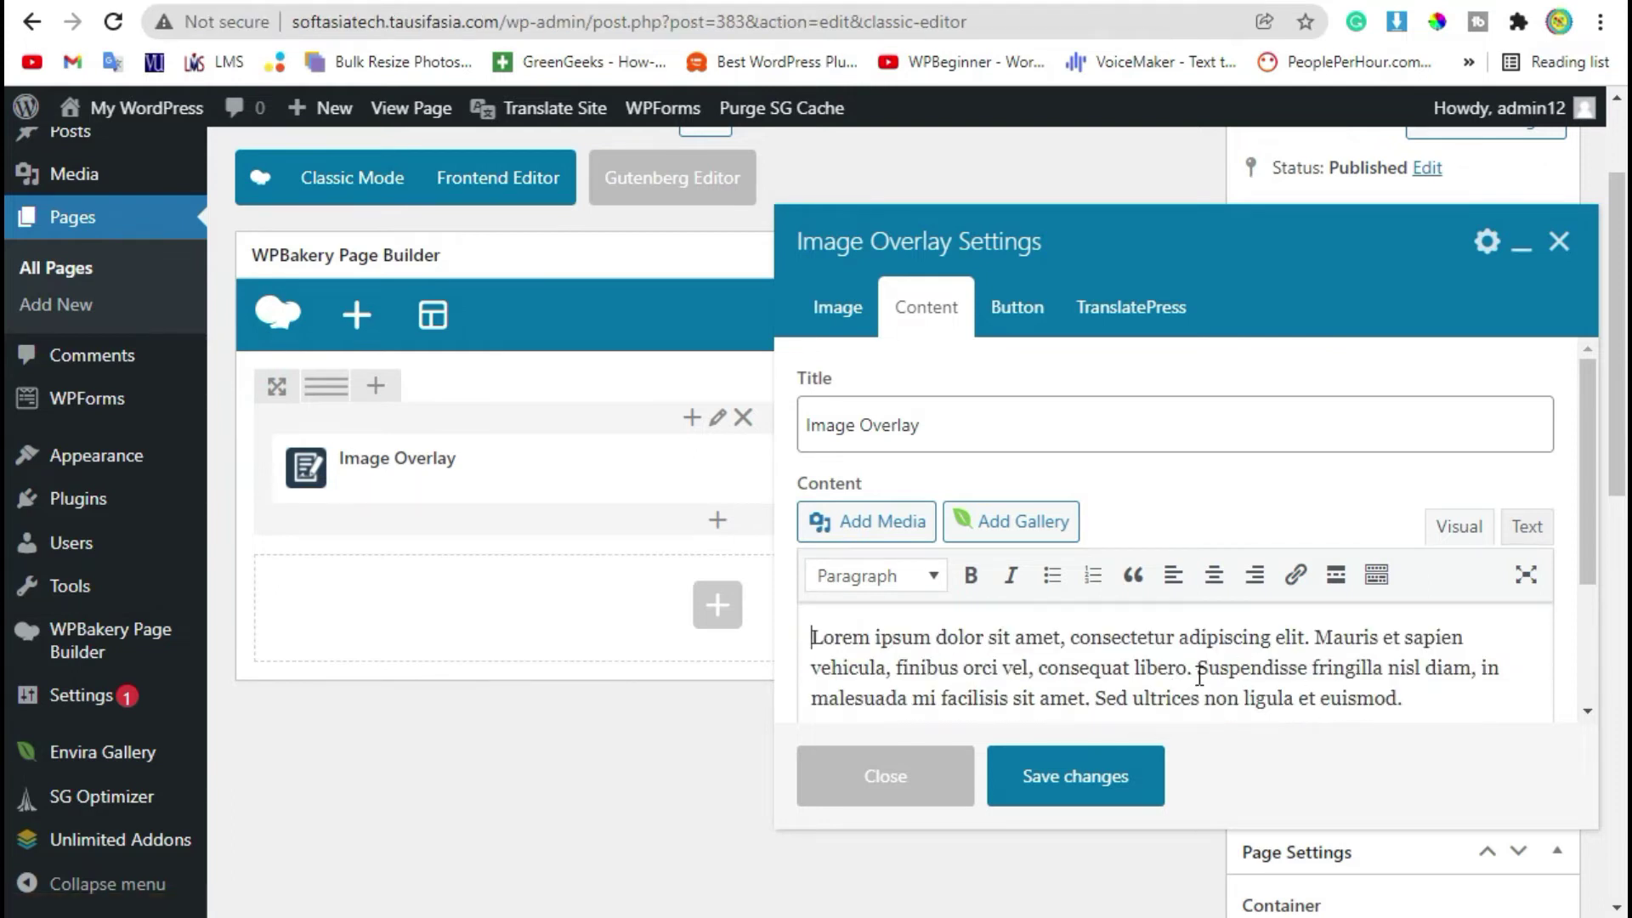
{"action": "left_click_drag", "start_coordinate": [1199, 674], "coordinate": [1467, 680]}
{"action": "key", "text": "BackSpace"}
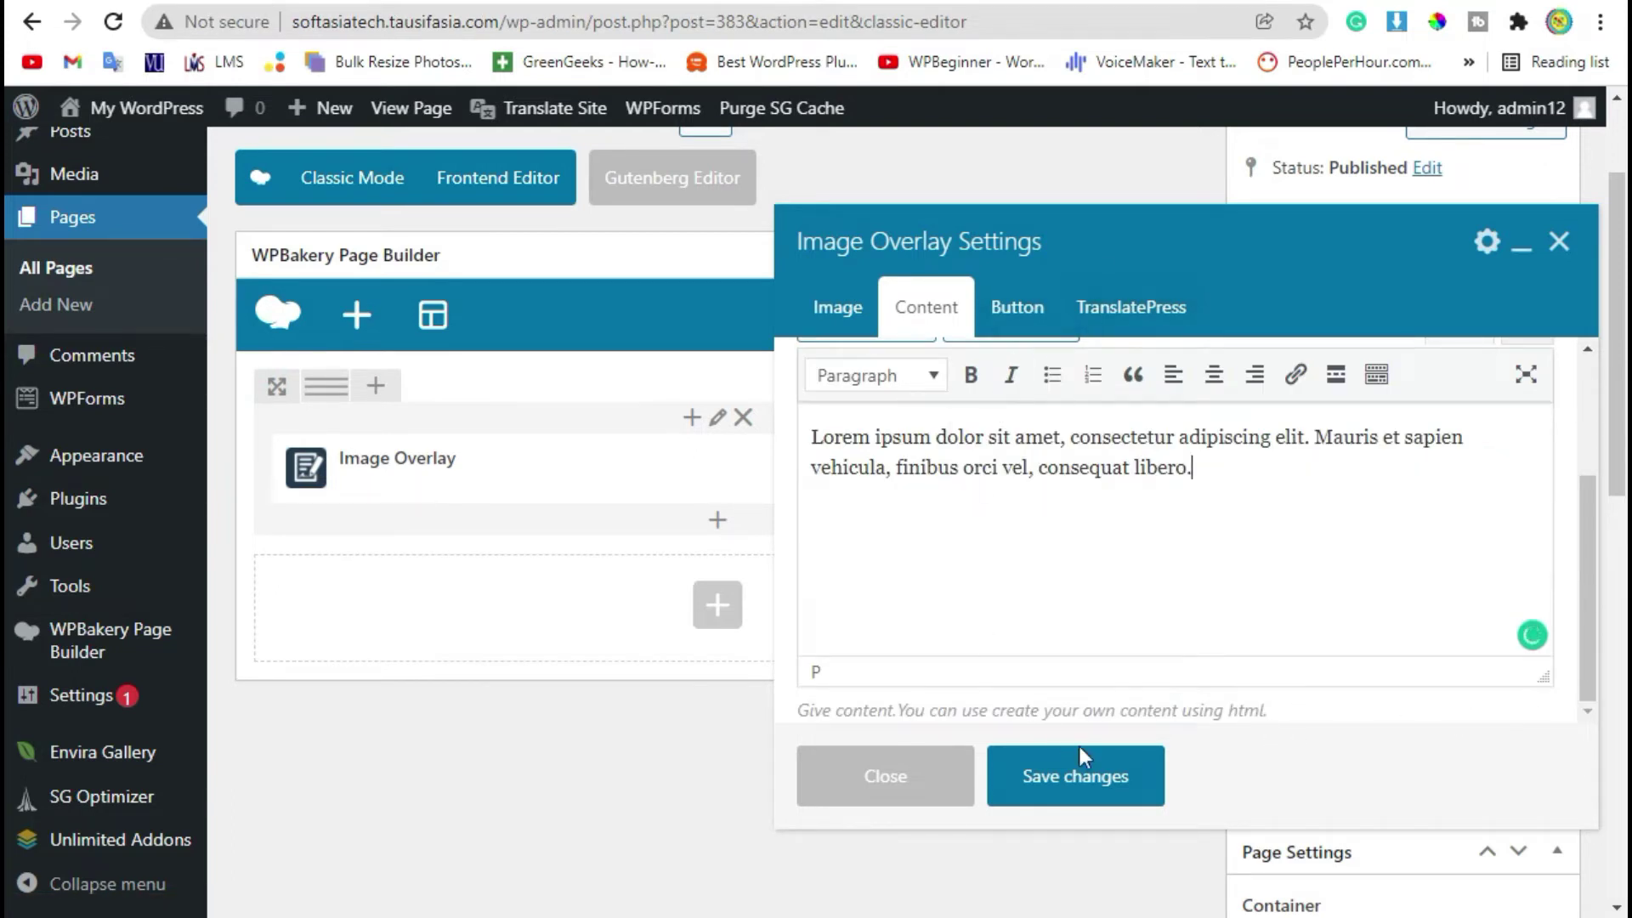
{"action": "left_click", "coordinate": [1114, 775]}
{"action": "scroll", "coordinate": [1118, 792], "scroll_direction": "up", "scroll_amount": 3}
{"action": "scroll", "coordinate": [1118, 792], "scroll_direction": "up", "scroll_amount": 2}
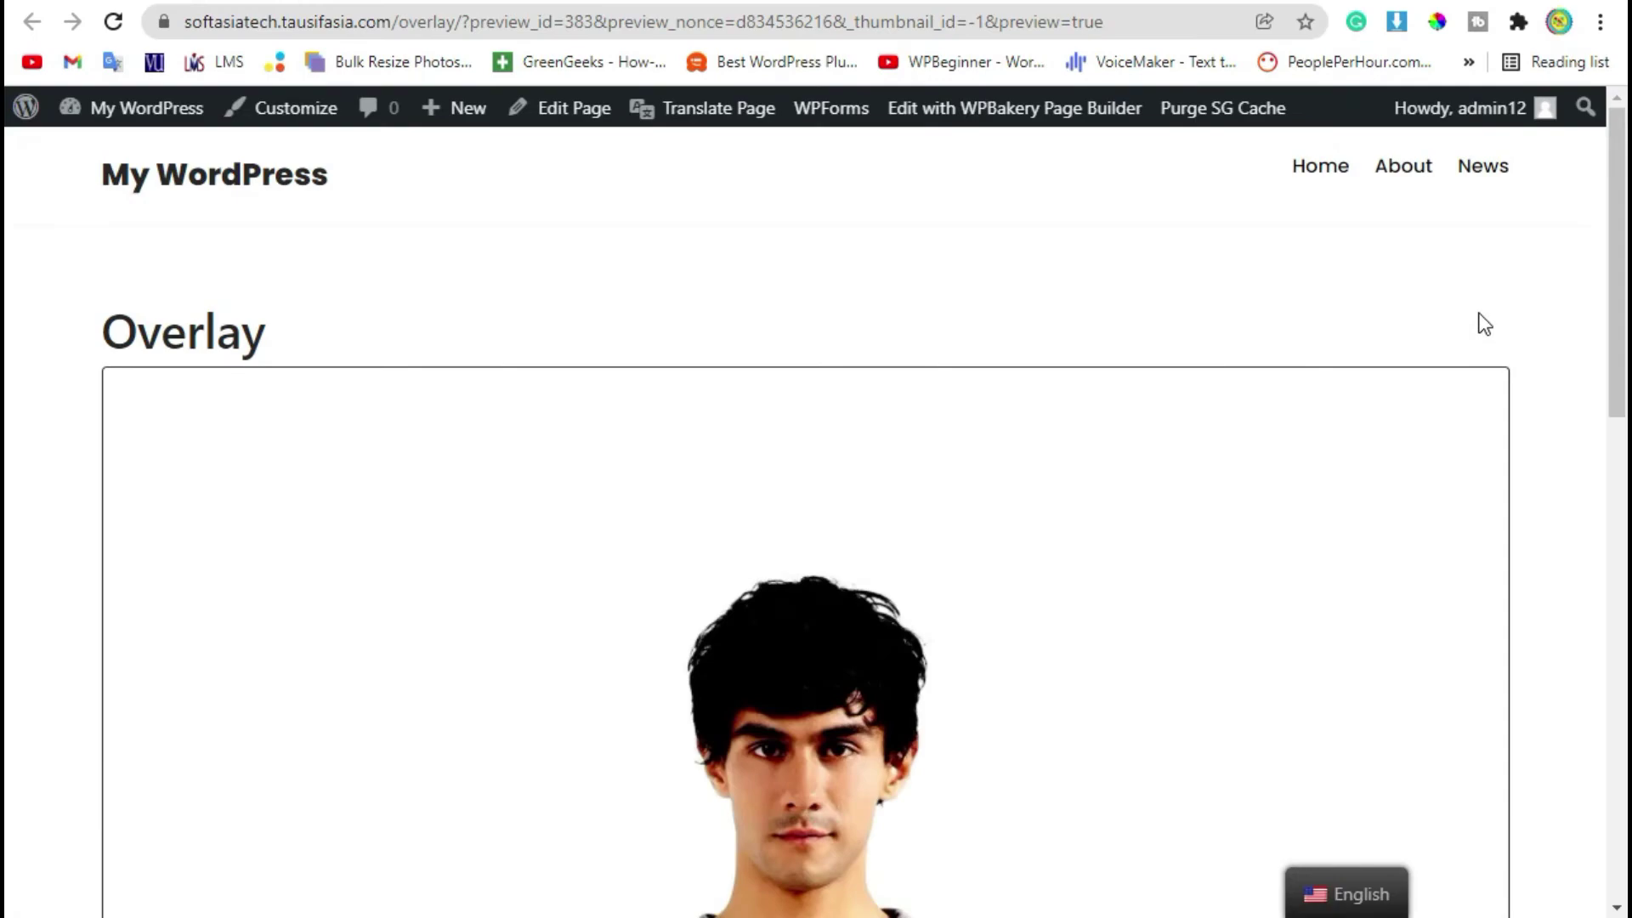
{"action": "scroll", "coordinate": [1484, 318], "scroll_direction": "down", "scroll_amount": 5}
{"action": "scroll", "coordinate": [1483, 319], "scroll_direction": "up", "scroll_amount": 5}
{"action": "scroll", "coordinate": [844, 649], "scroll_direction": "down", "scroll_amount": 5}
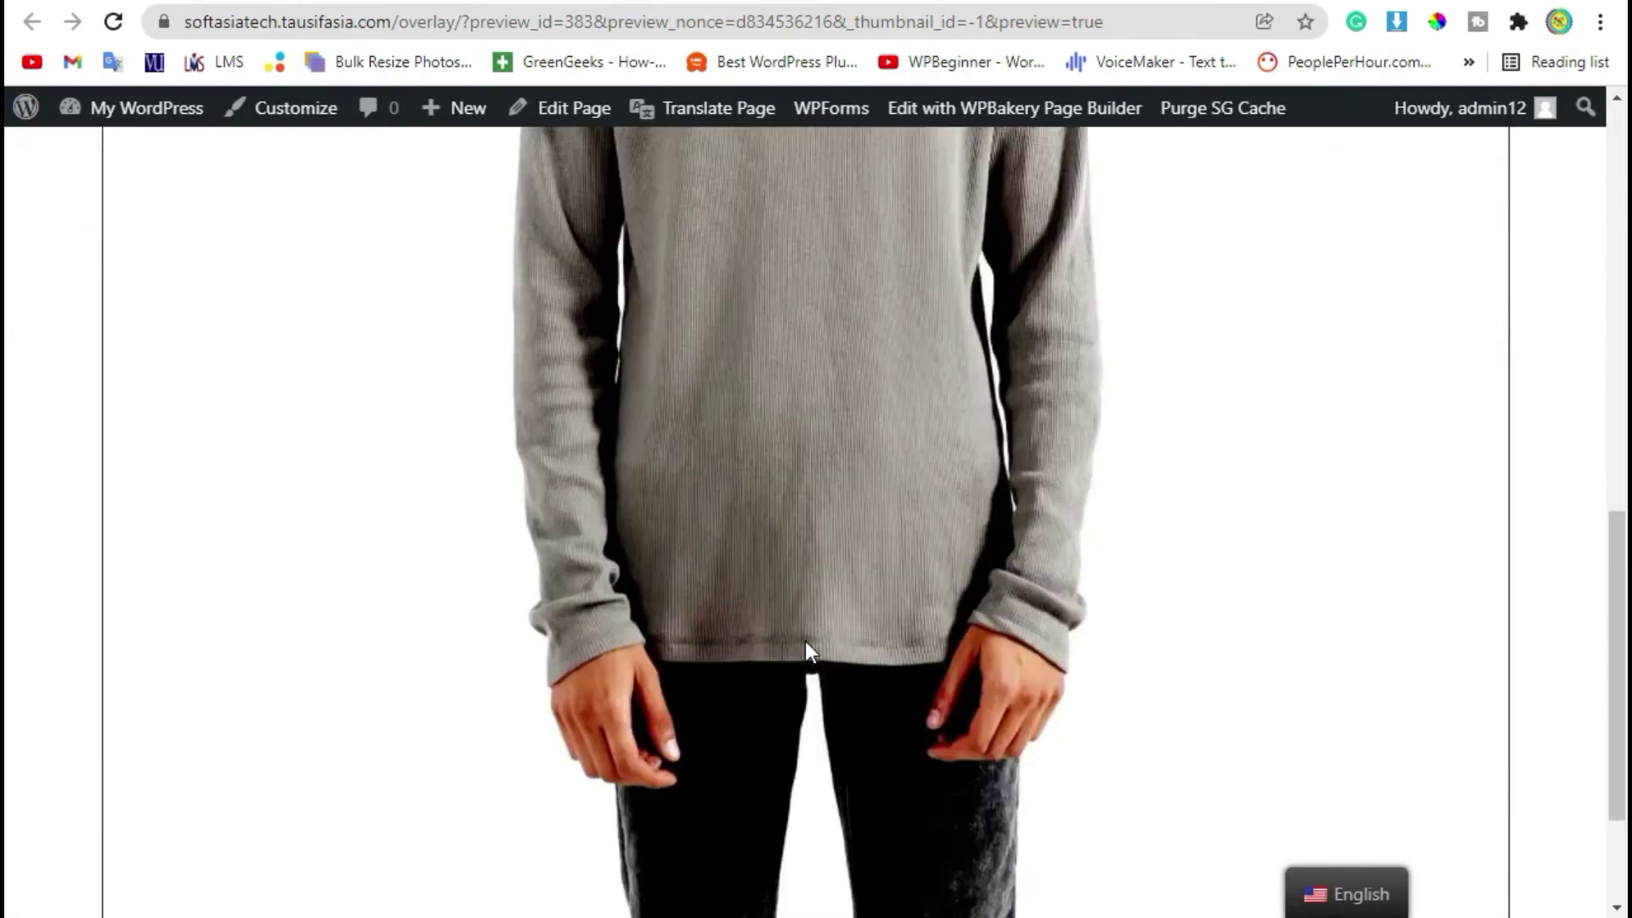
{"action": "scroll", "coordinate": [805, 633], "scroll_direction": "down", "scroll_amount": 2}
{"action": "scroll", "coordinate": [805, 629], "scroll_direction": "up", "scroll_amount": 4}
{"action": "scroll", "coordinate": [355, 418], "scroll_direction": "up", "scroll_amount": 3}
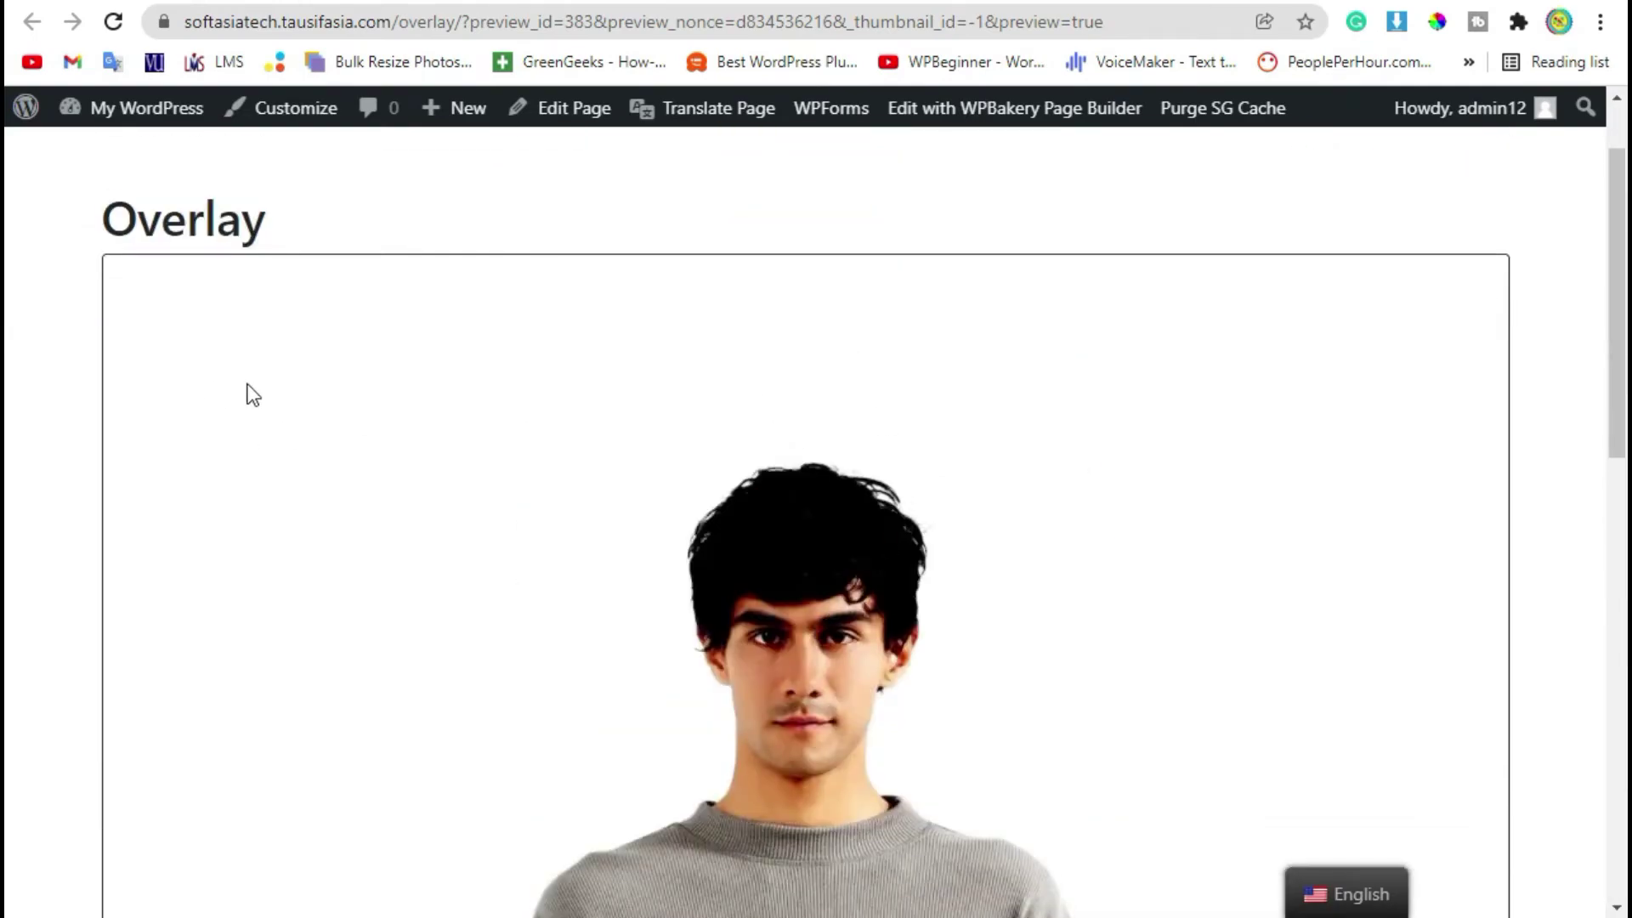
Step: Highlight the white-on-white title and text in the preview, then reopen the Image Overlay settings
{"action": "left_click_drag", "start_coordinate": [304, 385], "coordinate": [1055, 459]}
{"action": "left_click", "coordinate": [729, 443]}
{"action": "left_click", "coordinate": [1204, 397]}
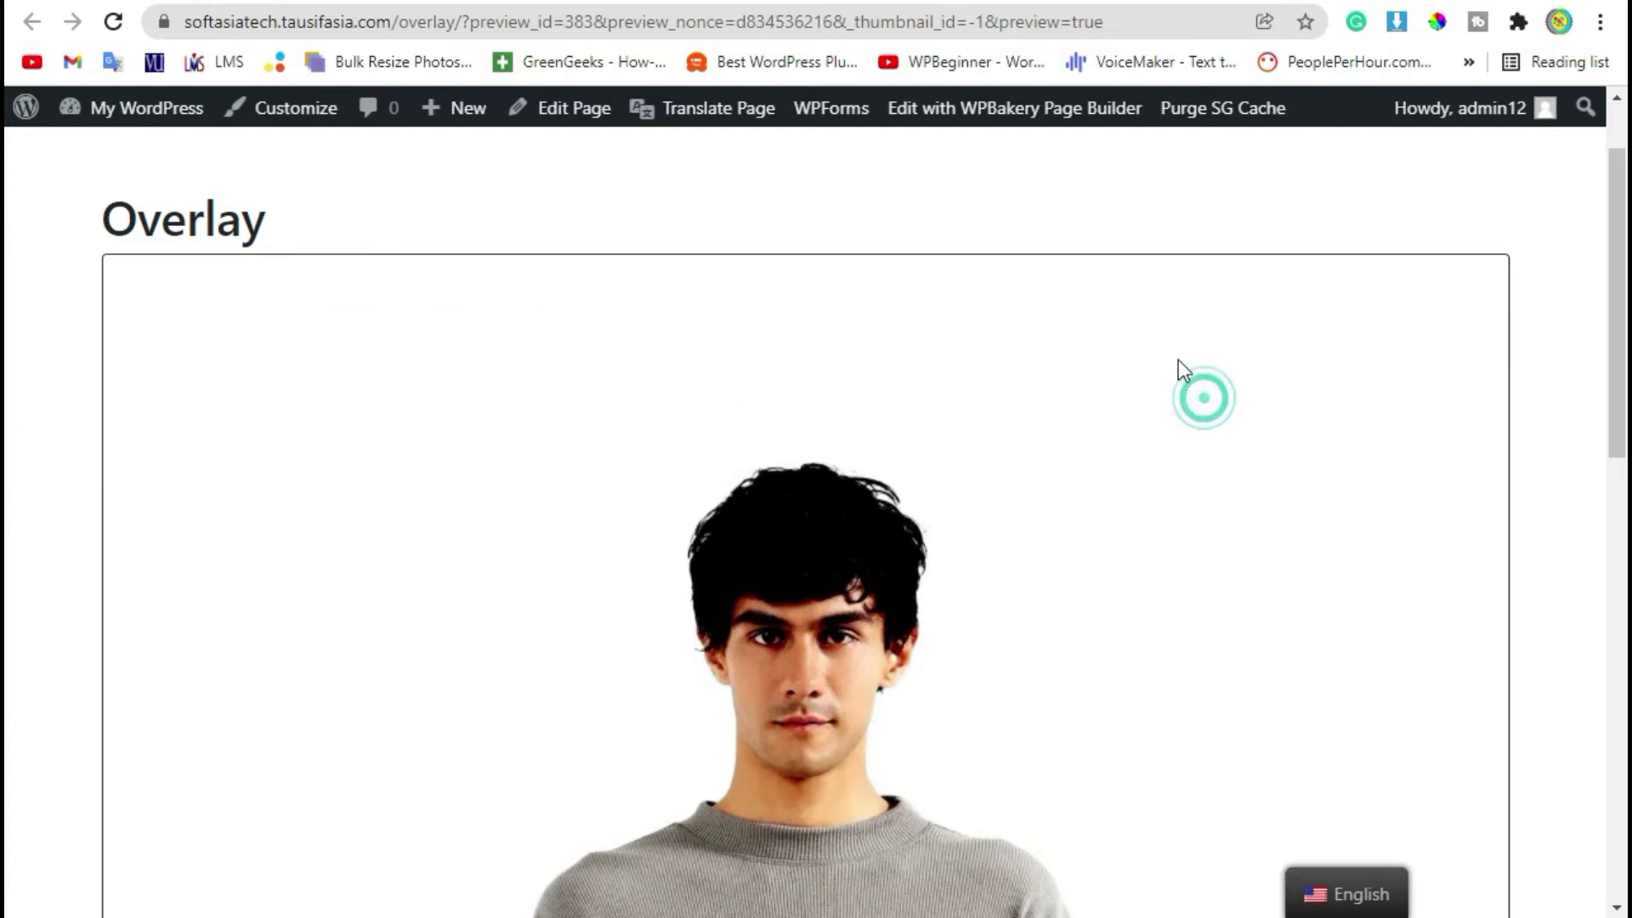
{"action": "left_click_drag", "start_coordinate": [1175, 357], "coordinate": [387, 332]}
{"action": "left_click", "coordinate": [810, 287]}
{"action": "left_click_drag", "start_coordinate": [619, 267], "coordinate": [1243, 350]}
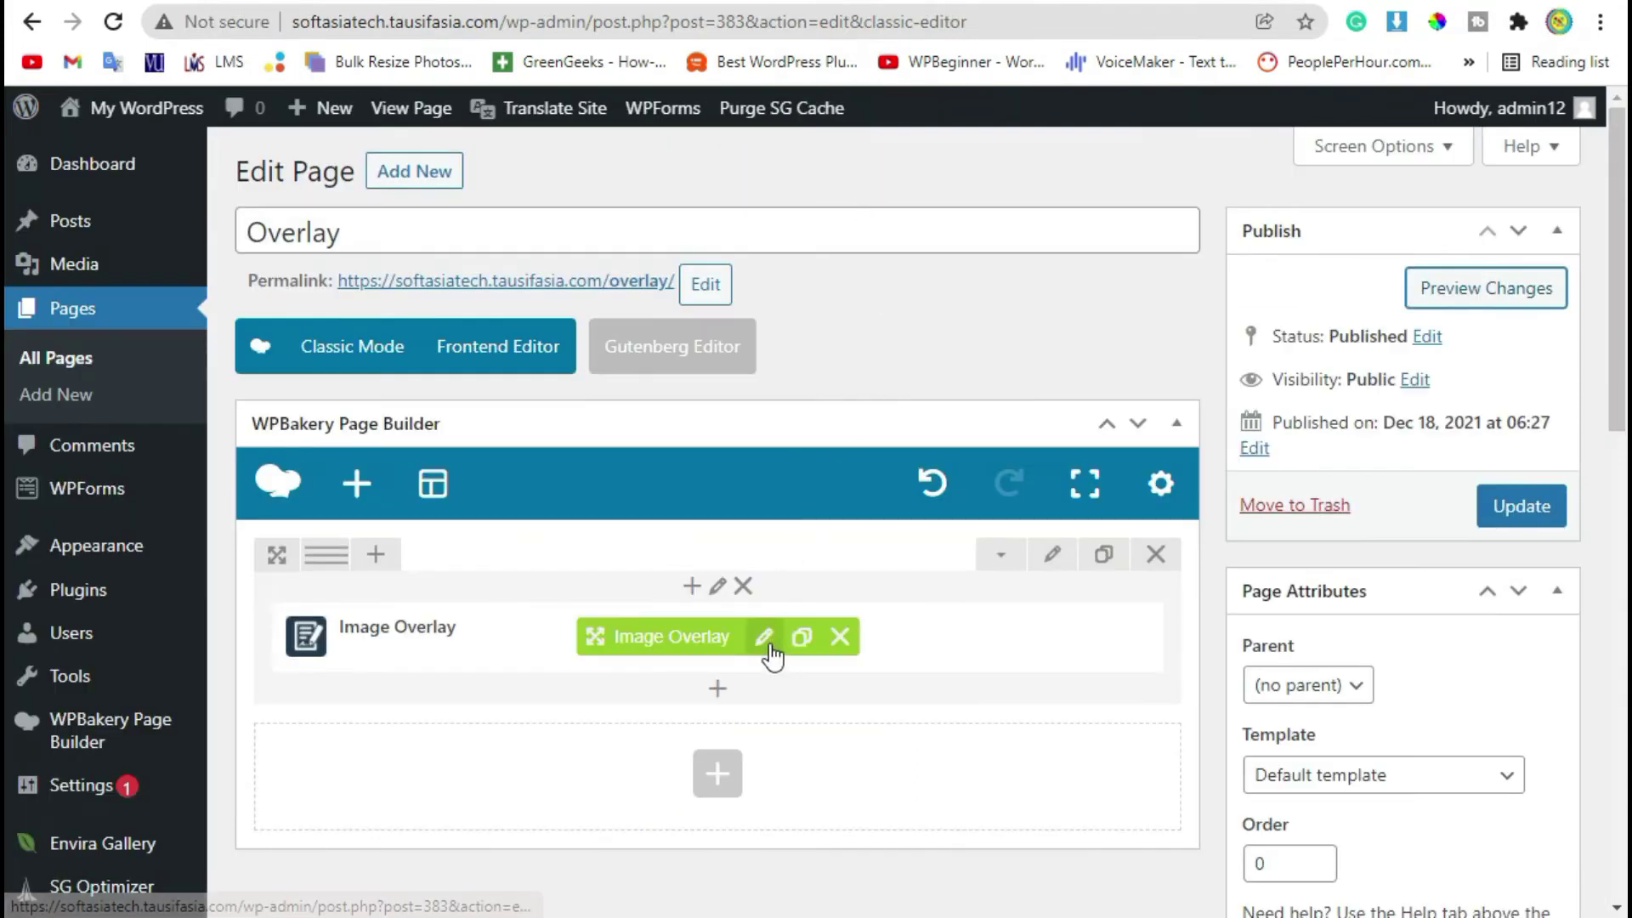
{"action": "mouse_move", "coordinate": [397, 628]}
{"action": "left_click", "coordinate": [765, 638]}
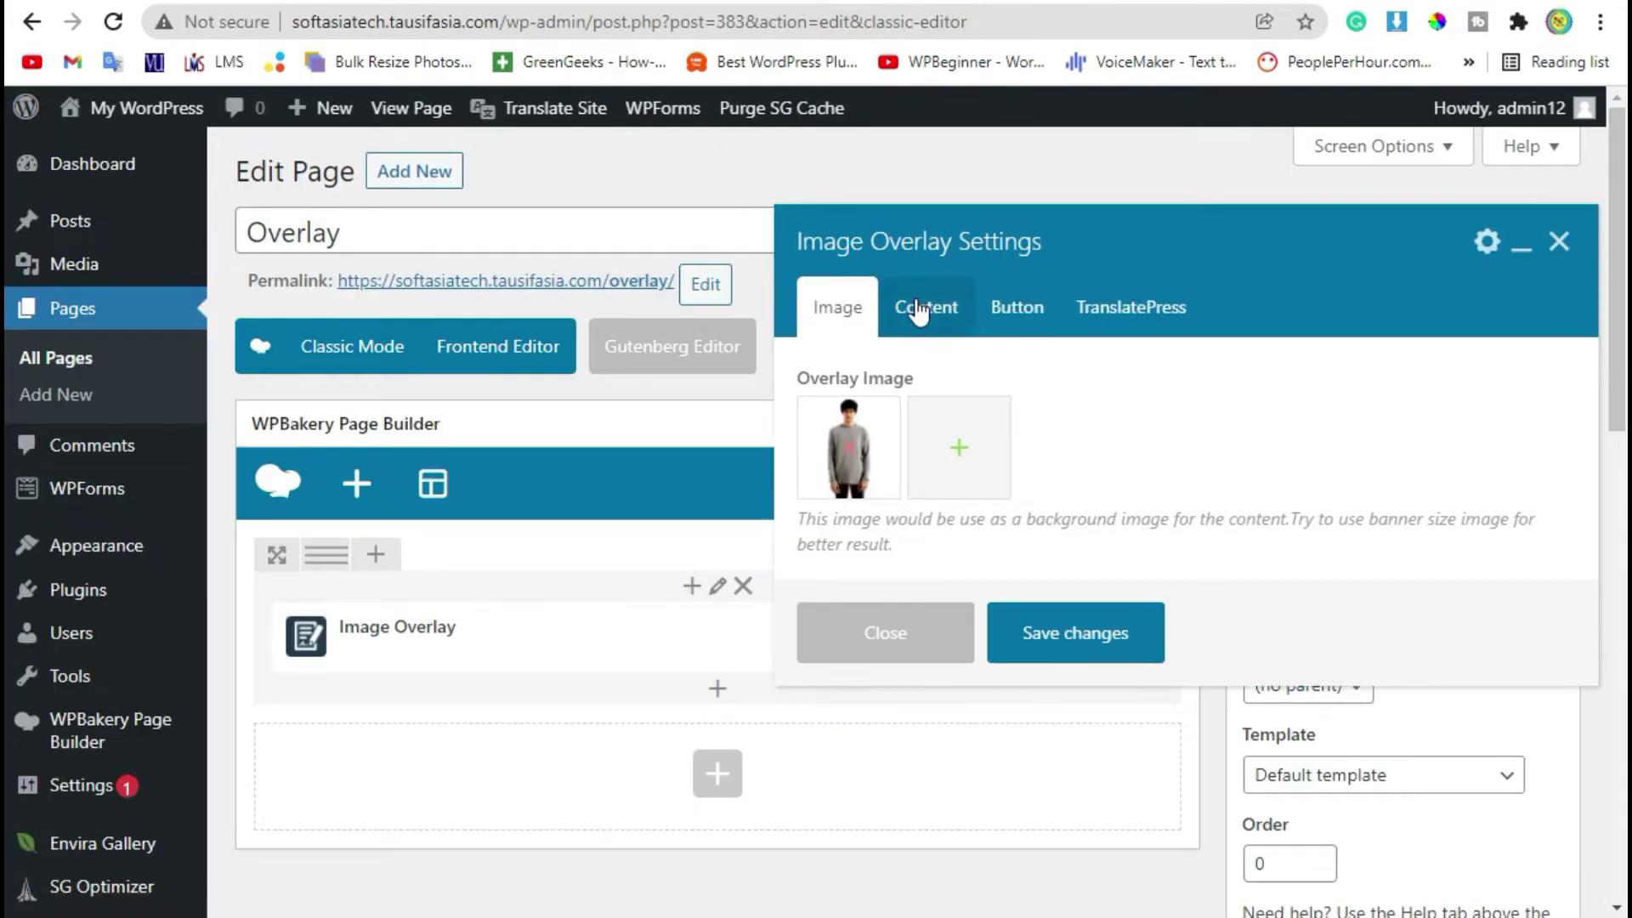
Step: Look through the Content, Button and language tabs and return to the Image settings
{"action": "left_click", "coordinate": [923, 307]}
{"action": "scroll", "coordinate": [1175, 550], "scroll_direction": "down", "scroll_amount": 3}
{"action": "scroll", "coordinate": [1175, 549], "scroll_direction": "up", "scroll_amount": 3}
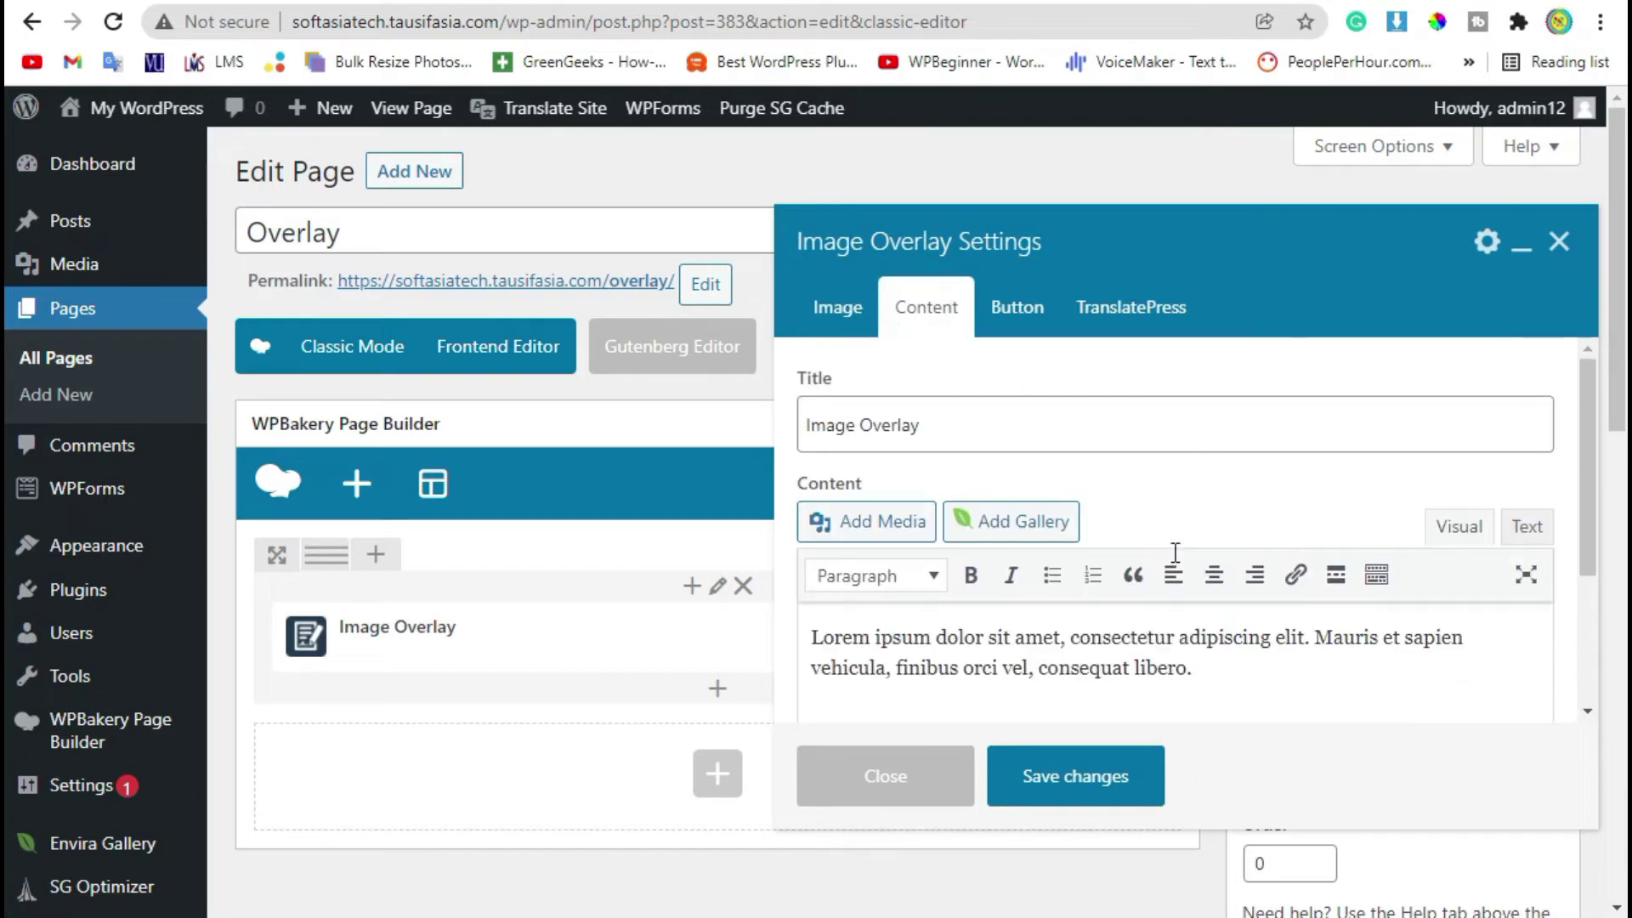
{"action": "scroll", "coordinate": [1166, 565], "scroll_direction": "down", "scroll_amount": 3}
{"action": "scroll", "coordinate": [1167, 564], "scroll_direction": "up", "scroll_amount": 3}
{"action": "left_click", "coordinate": [1017, 306]}
{"action": "scroll", "coordinate": [1108, 544], "scroll_direction": "down", "scroll_amount": 2}
{"action": "left_click", "coordinate": [1131, 306]}
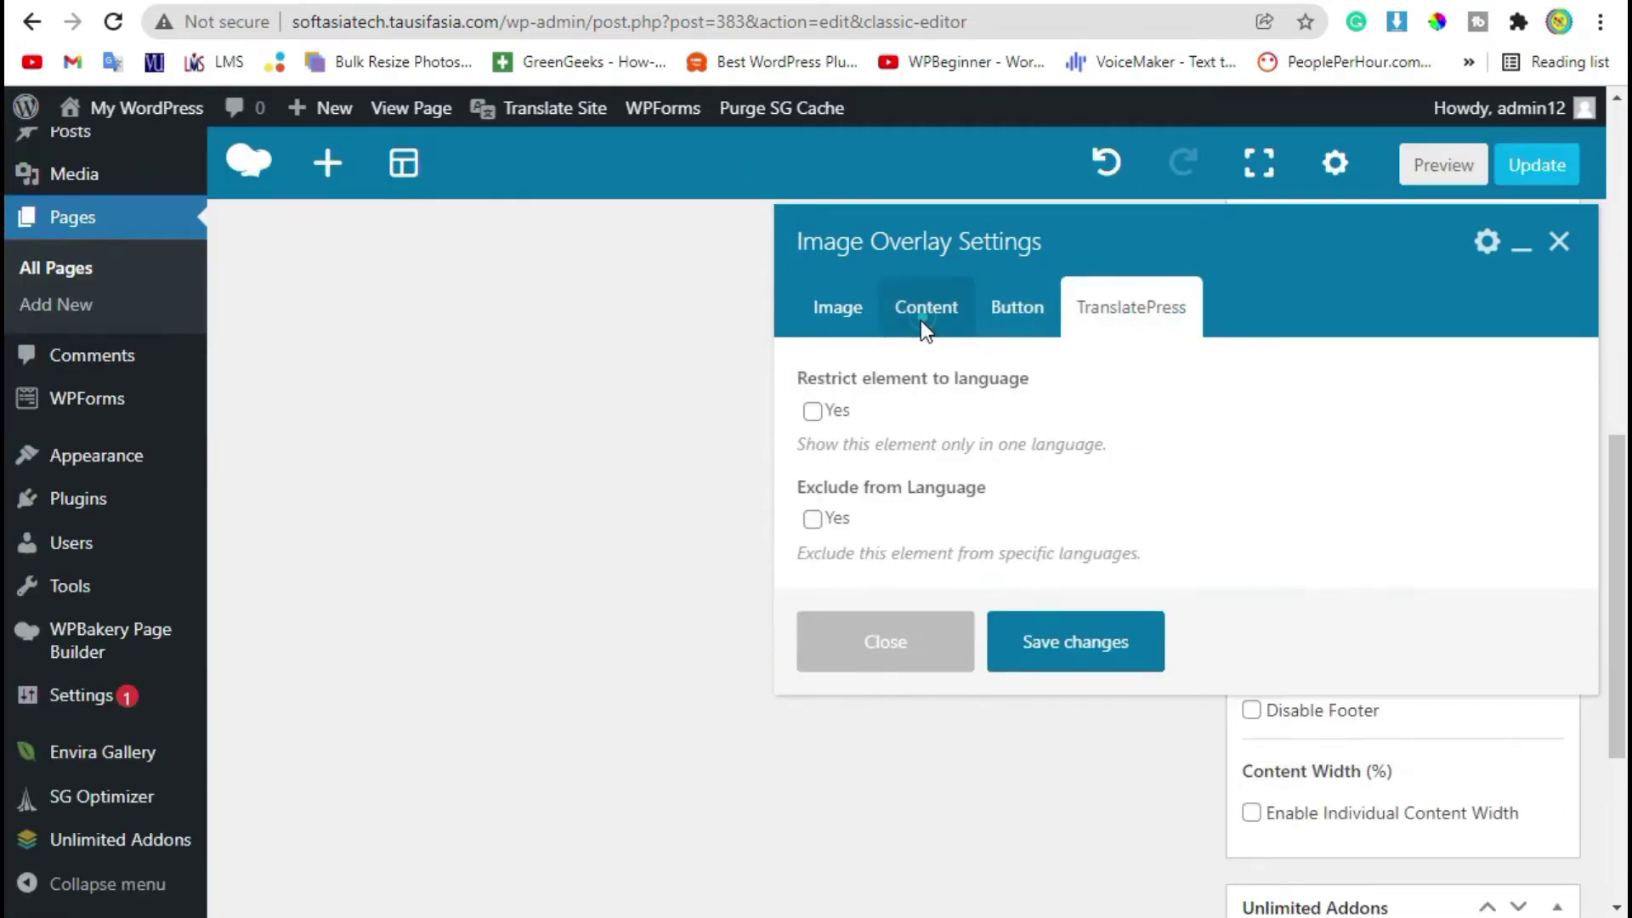
{"action": "left_click", "coordinate": [838, 307]}
{"action": "scroll", "coordinate": [802, 486], "scroll_direction": "up", "scroll_amount": 5}
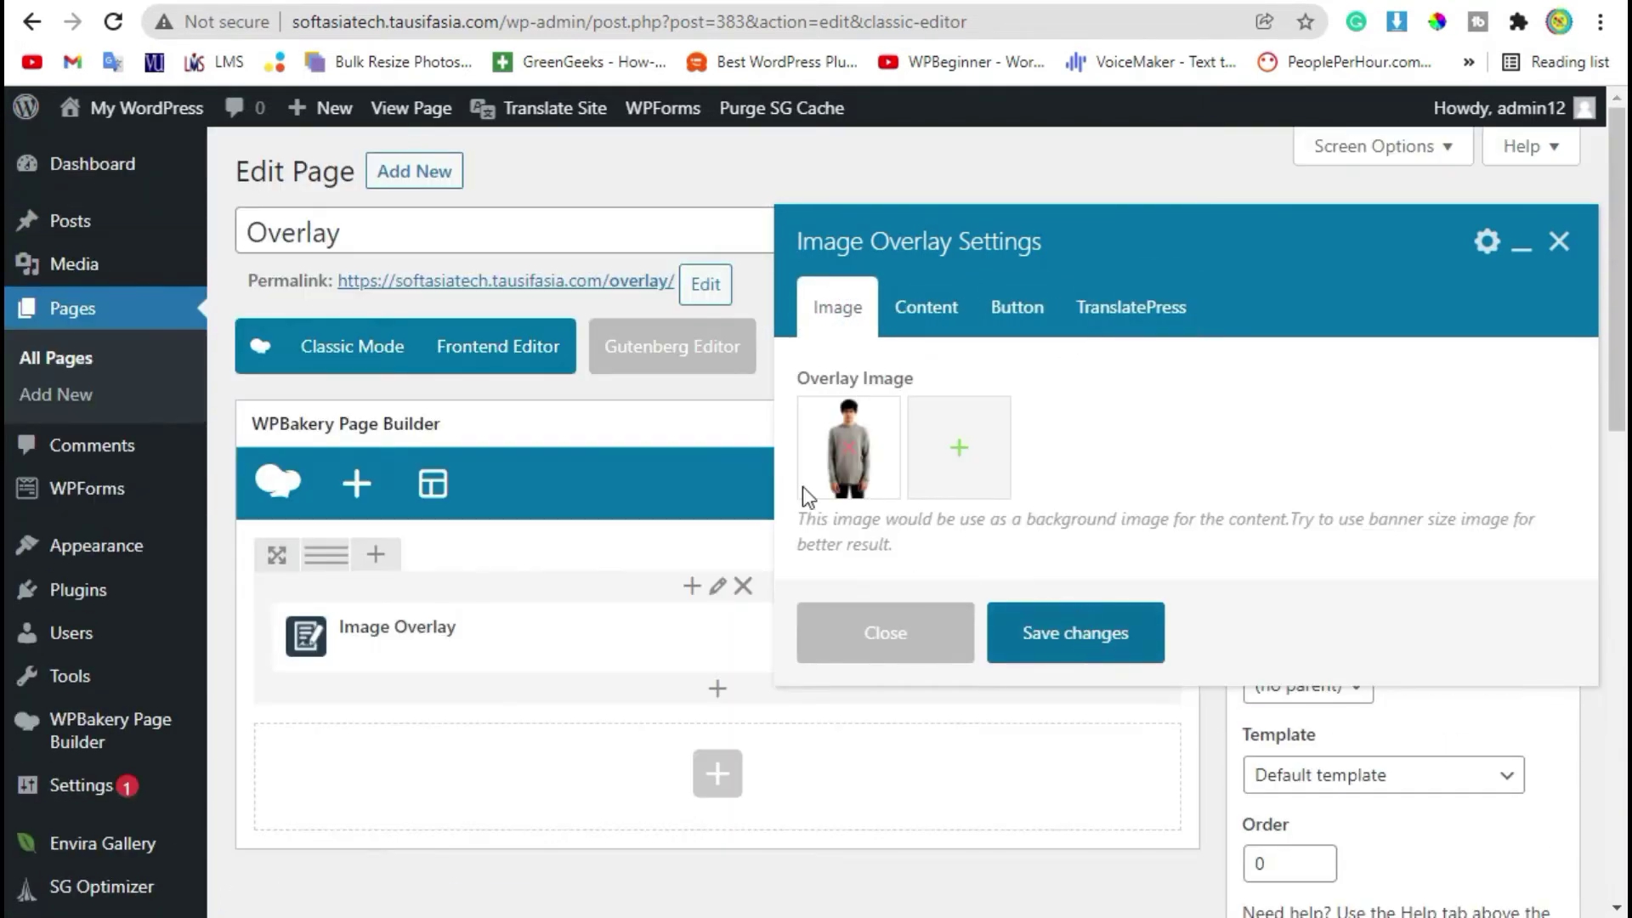
Step: Swap the man photo for the black-and-white building photo and save the overlay settings
{"action": "left_click", "coordinate": [861, 446]}
{"action": "left_click", "coordinate": [851, 449]}
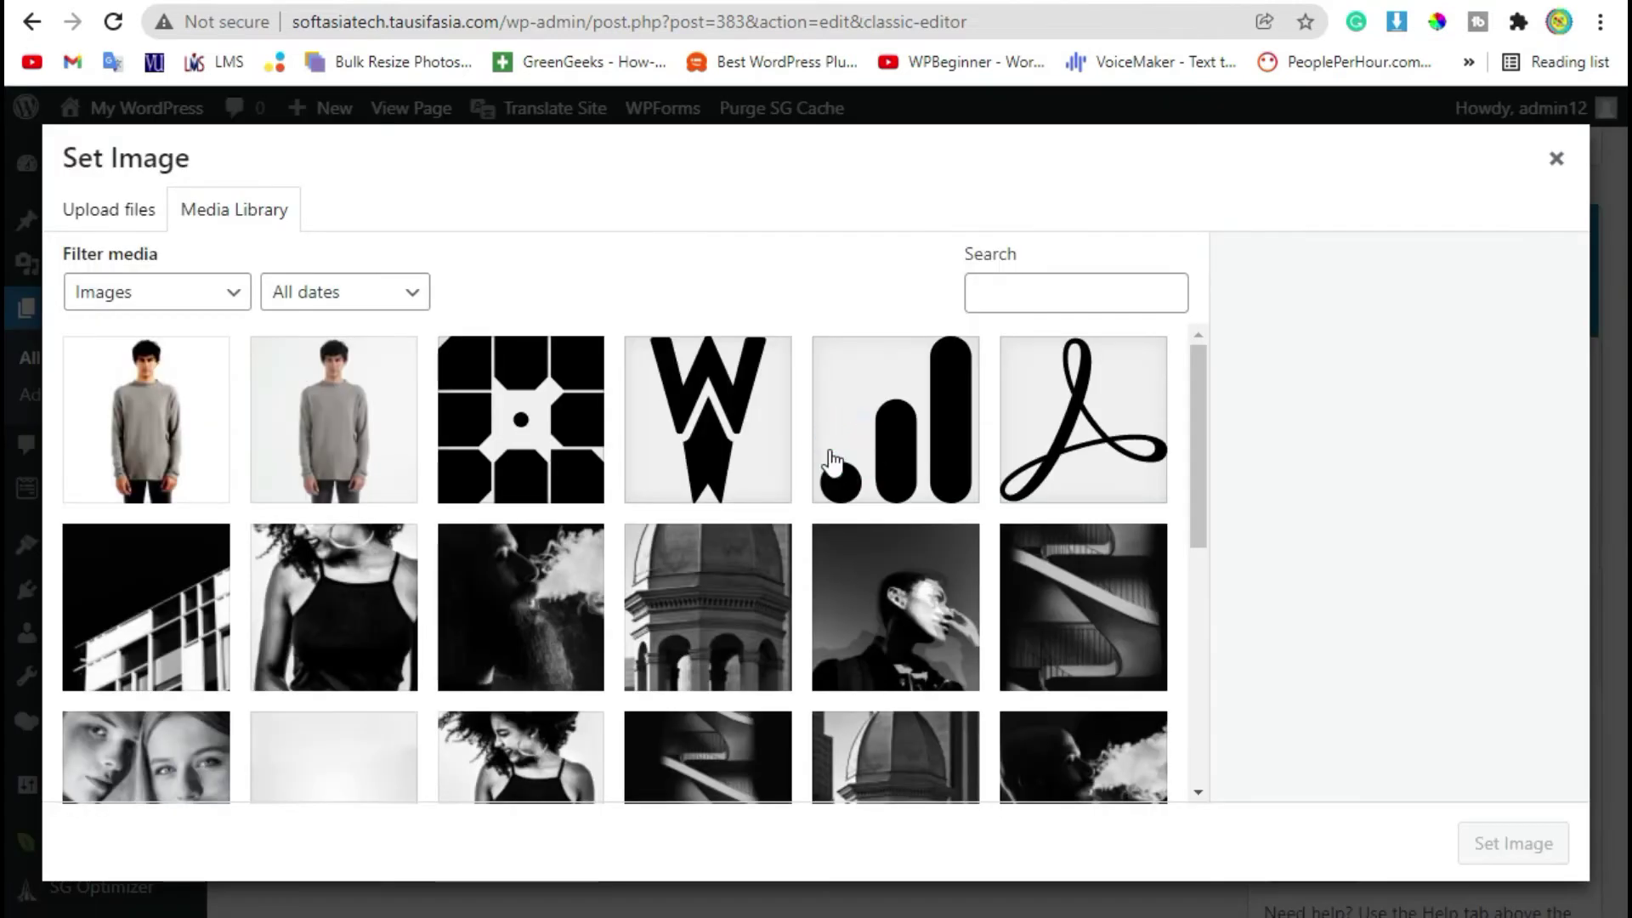
{"action": "scroll", "coordinate": [282, 459], "scroll_direction": "down", "scroll_amount": 3}
{"action": "scroll", "coordinate": [281, 460], "scroll_direction": "down", "scroll_amount": 5}
{"action": "scroll", "coordinate": [281, 460], "scroll_direction": "up", "scroll_amount": 5}
{"action": "left_click", "coordinate": [162, 479]}
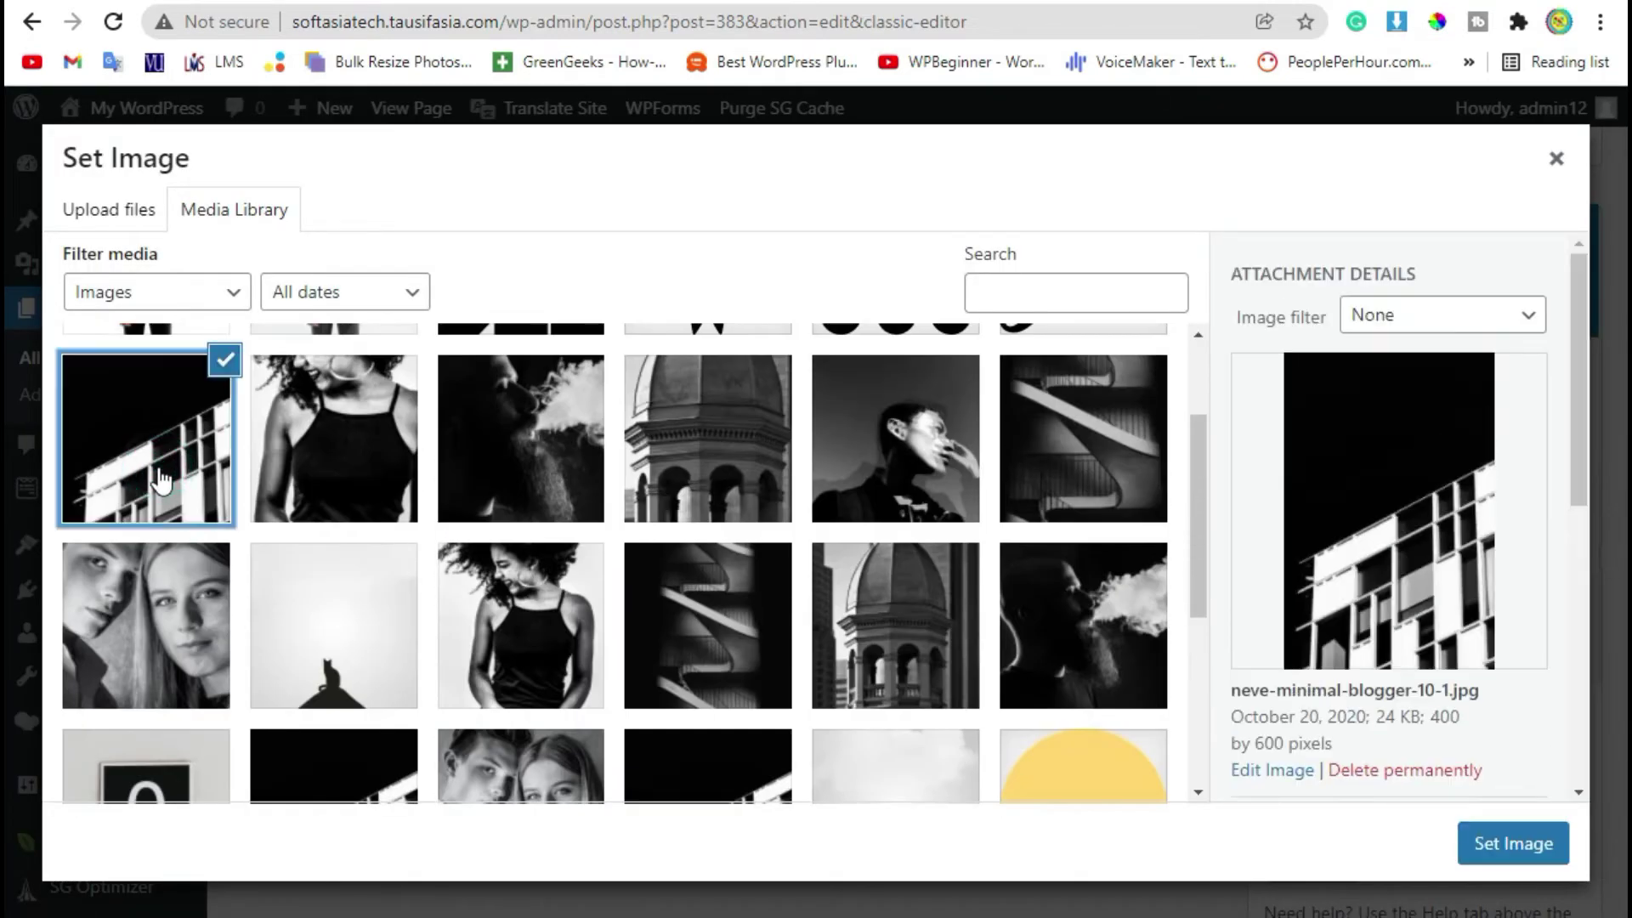
{"action": "left_click", "coordinate": [1509, 842]}
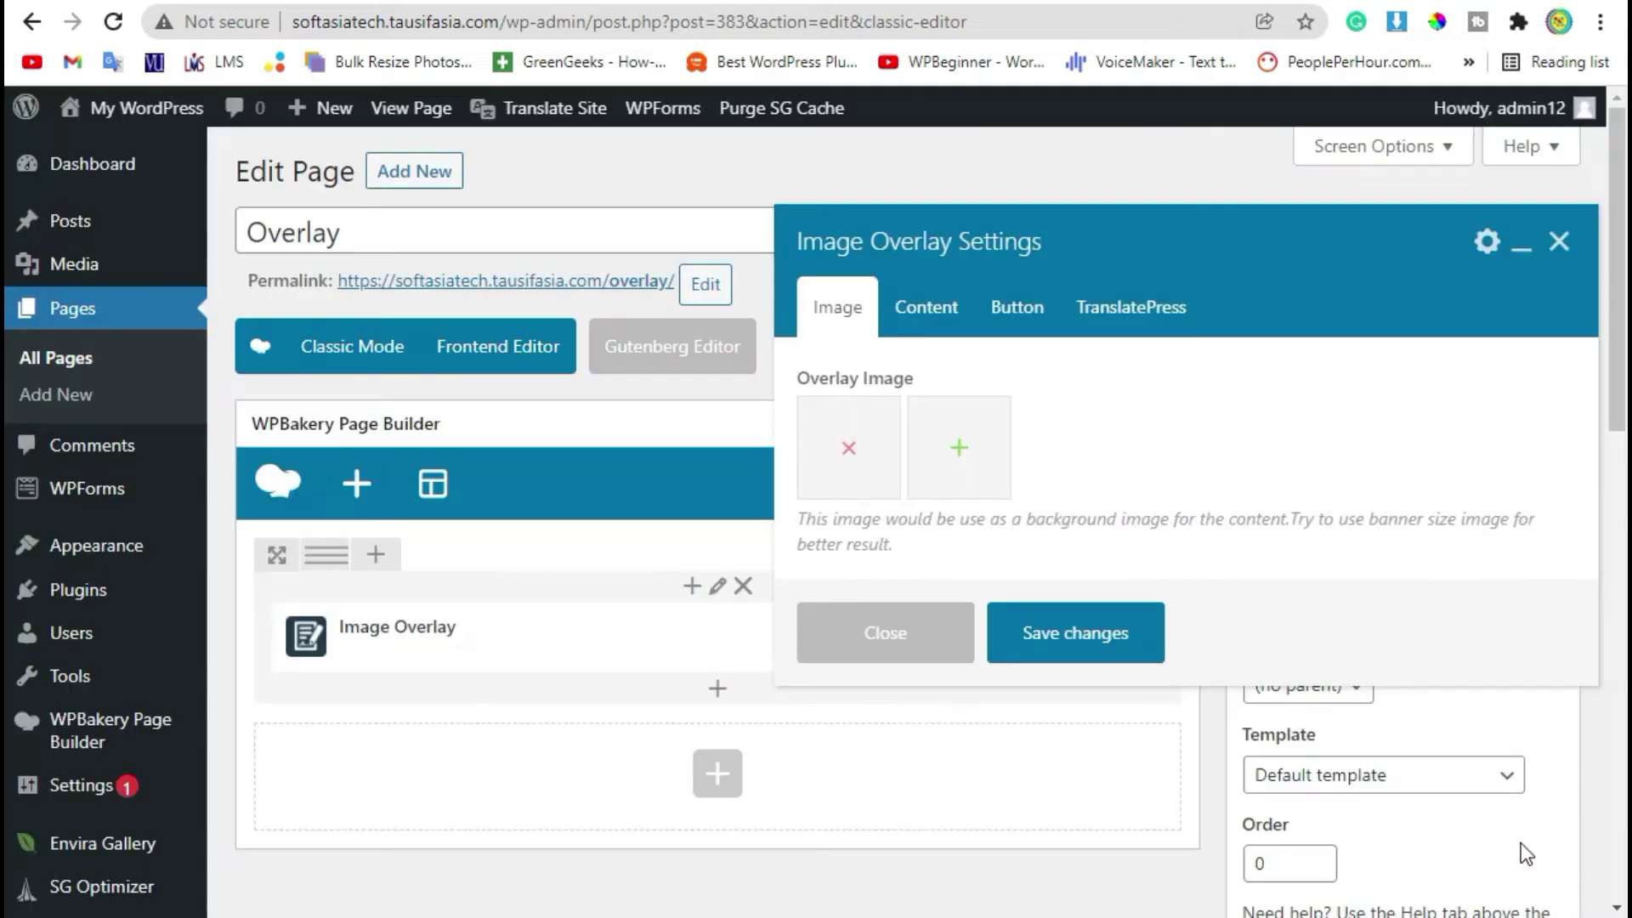
{"action": "left_click", "coordinate": [1109, 653]}
Step: Preview the page and check the title and text on black above the building photo
{"action": "left_click", "coordinate": [1461, 291]}
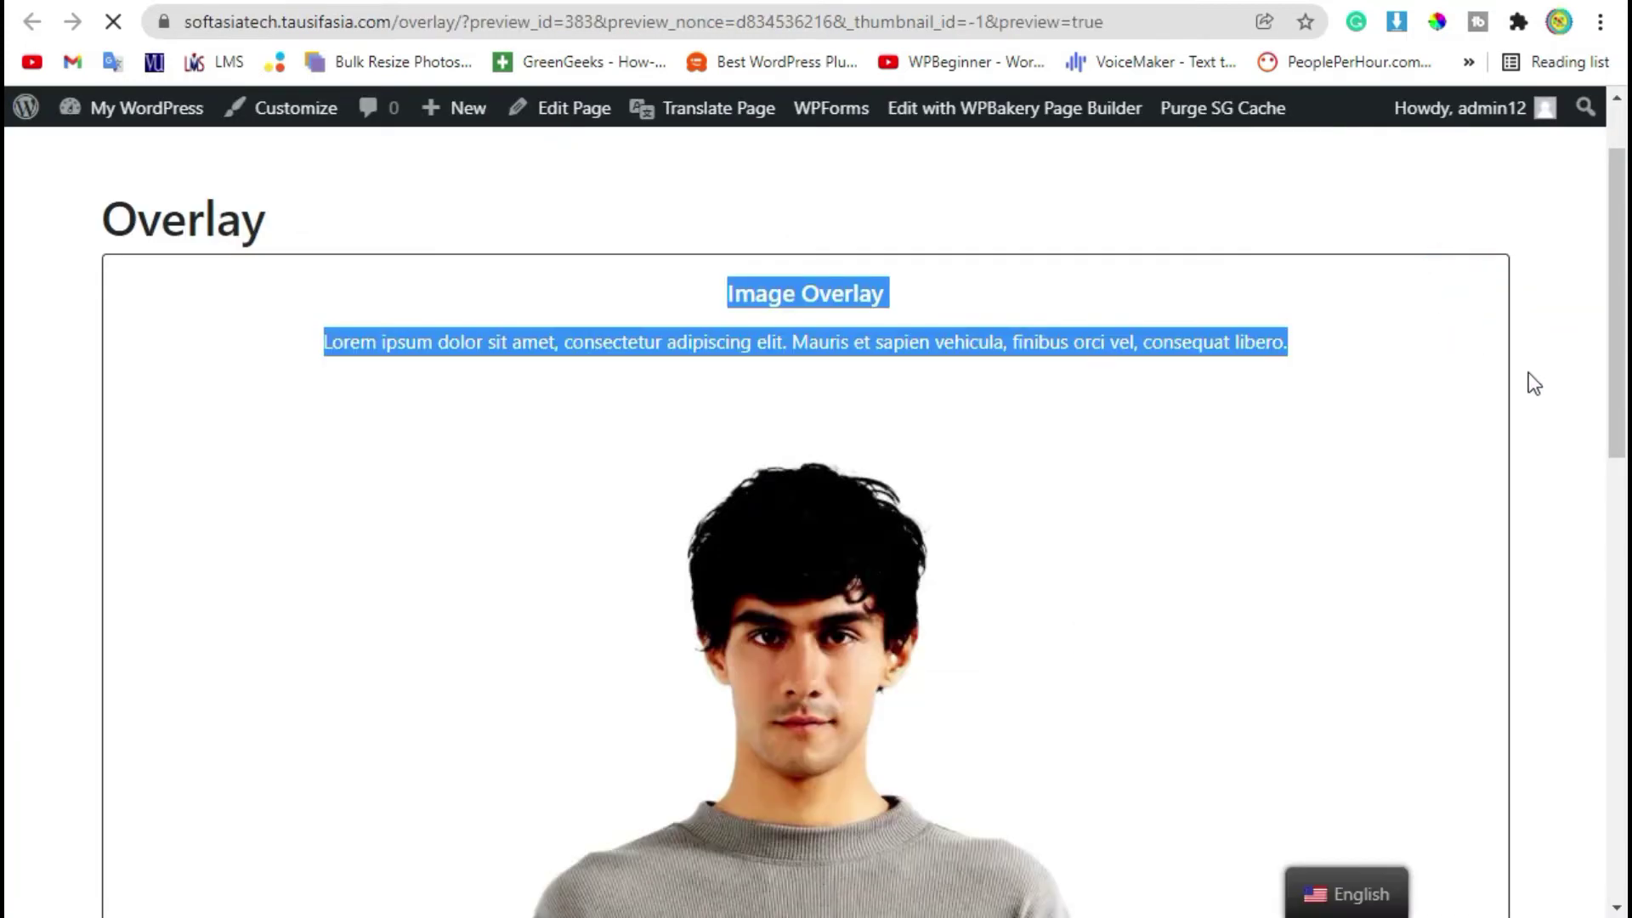
{"action": "left_click", "coordinate": [1610, 456]}
{"action": "left_click", "coordinate": [1591, 526]}
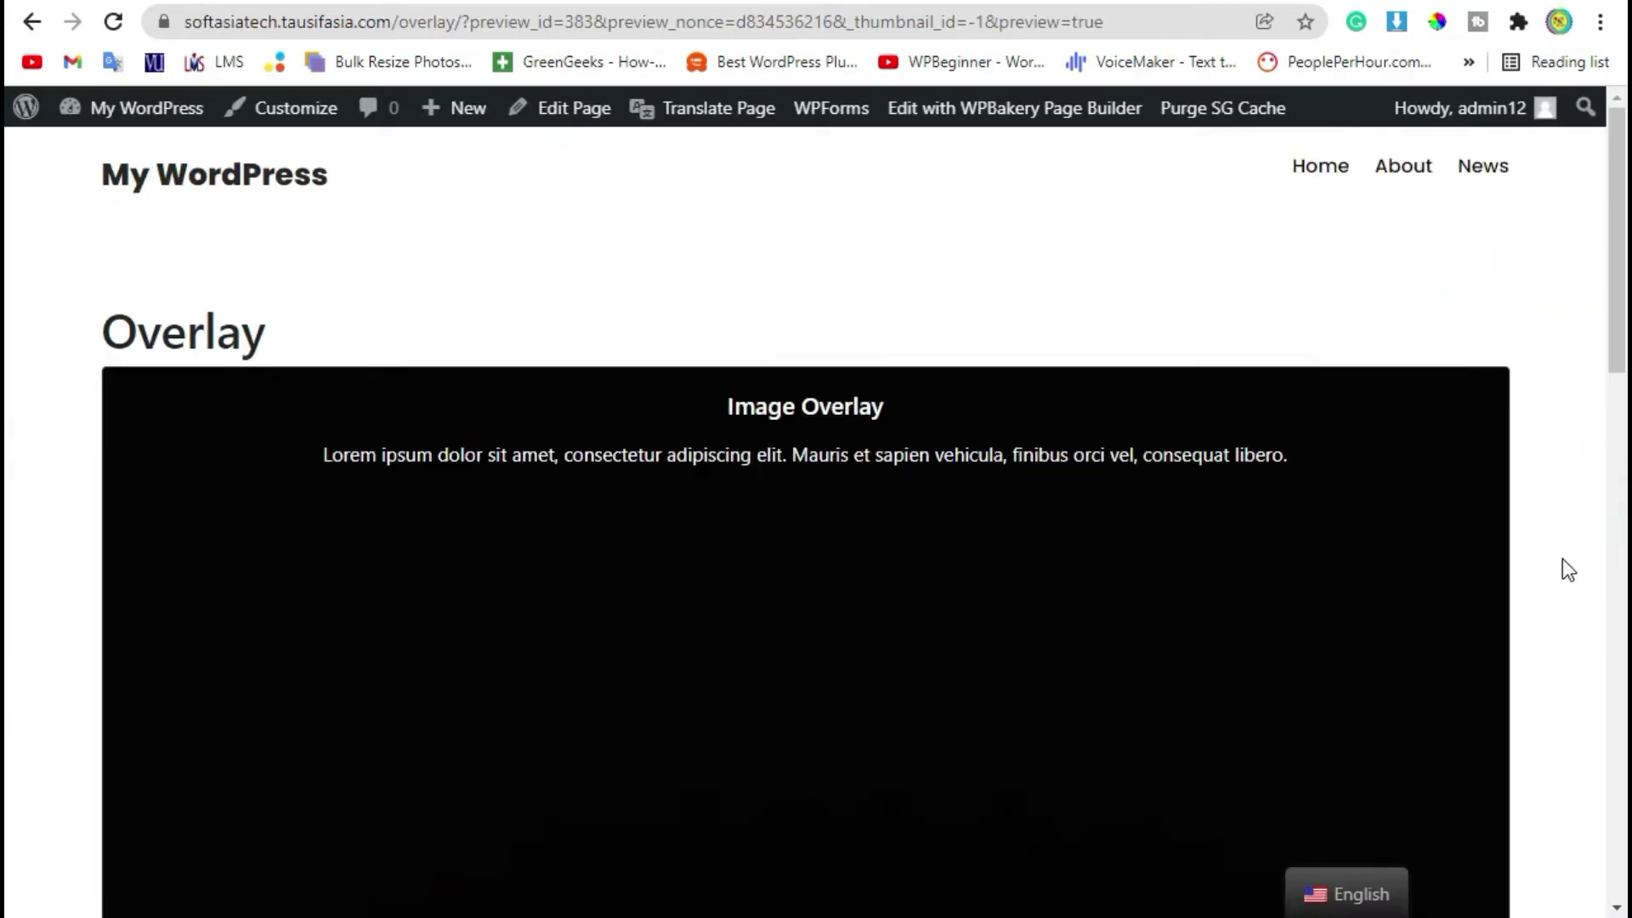
{"action": "scroll", "coordinate": [1569, 563], "scroll_direction": "down", "scroll_amount": 5}
{"action": "scroll", "coordinate": [1560, 564], "scroll_direction": "up", "scroll_amount": 5}
{"action": "scroll", "coordinate": [1581, 567], "scroll_direction": "up", "scroll_amount": 3}
{"action": "left_click_drag", "start_coordinate": [665, 396], "coordinate": [1313, 460]}
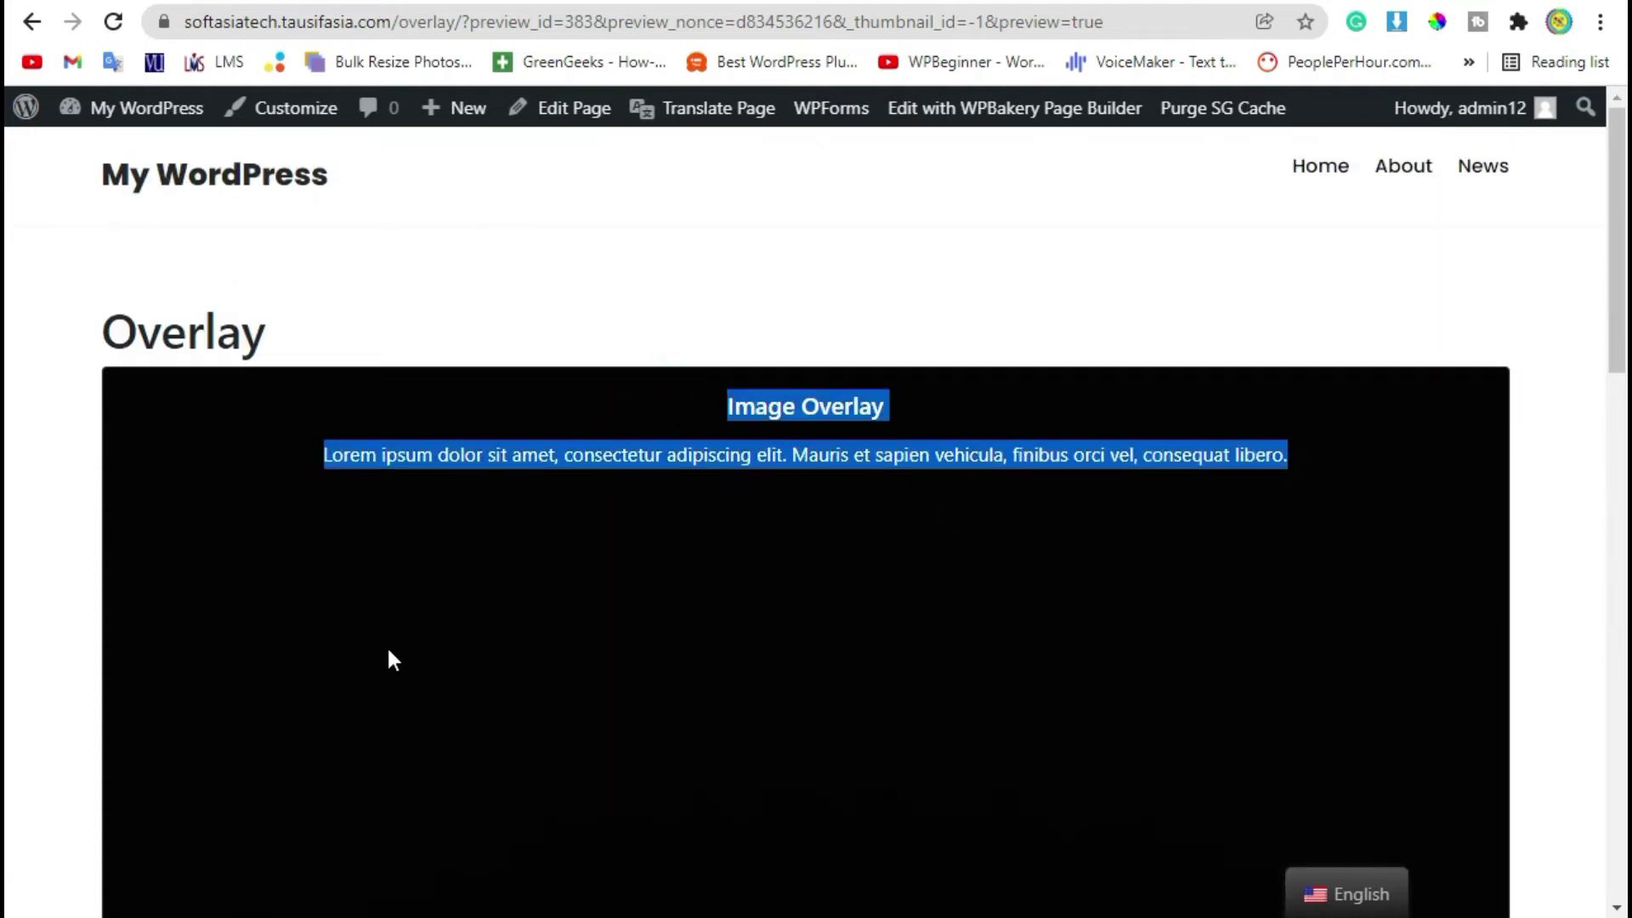
{"action": "left_click", "coordinate": [437, 661]}
{"action": "scroll", "coordinate": [863, 534], "scroll_direction": "down", "scroll_amount": 3}
{"action": "scroll", "coordinate": [866, 601], "scroll_direction": "down", "scroll_amount": 2}
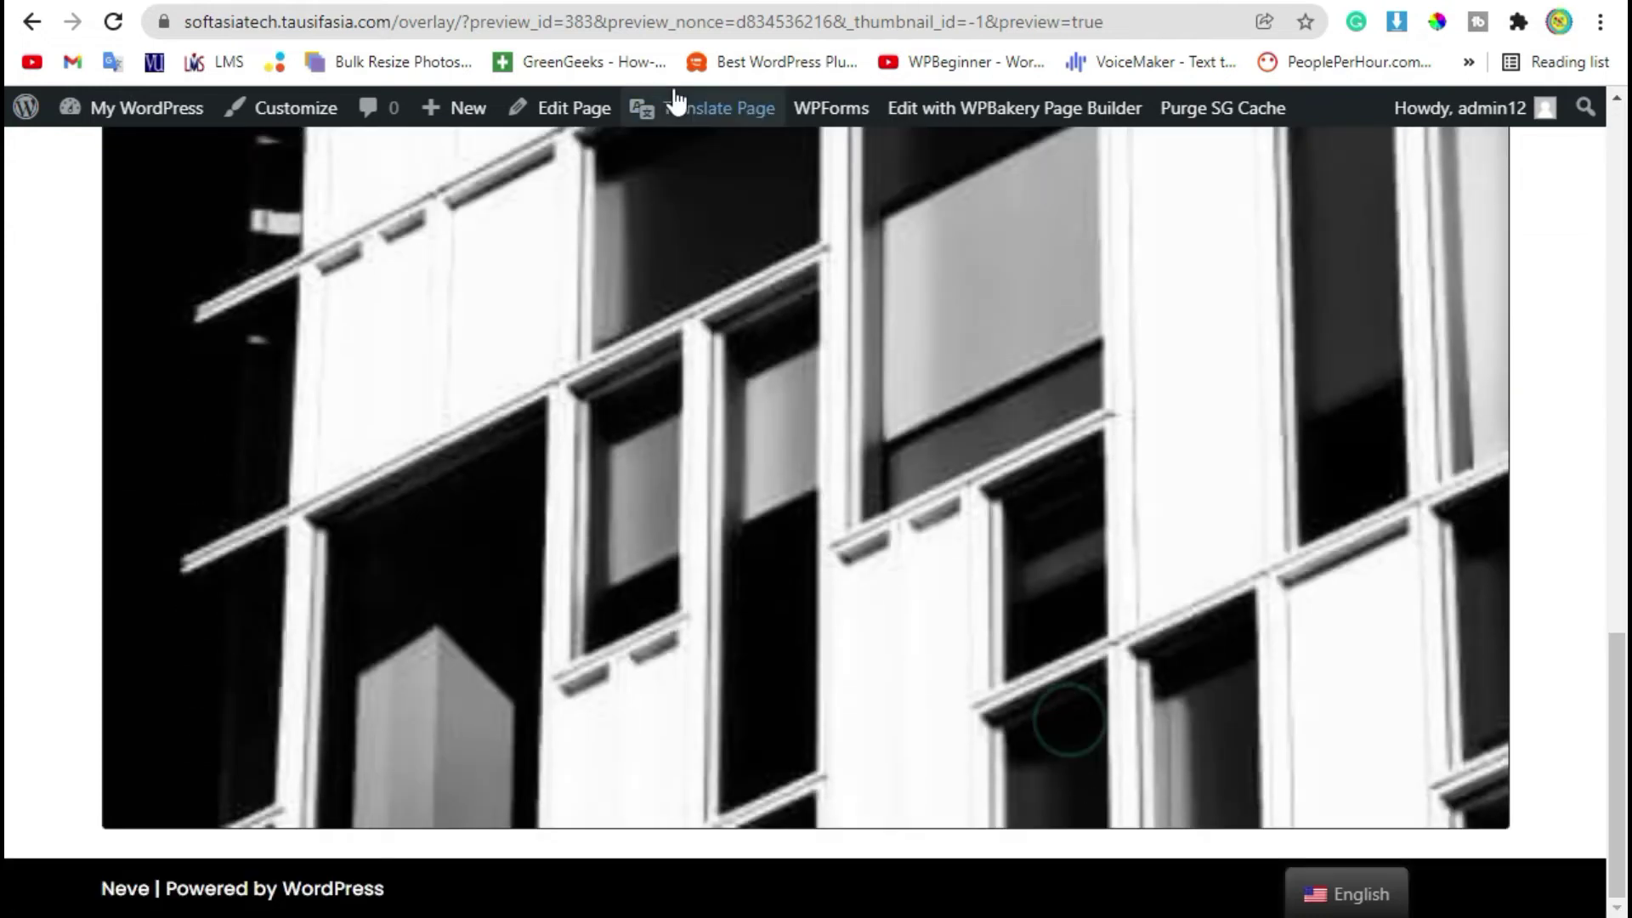
Step: Set the row to 1/3+1/3+1/3, move the Image Overlay into the middle column, and preview
{"action": "left_click", "coordinate": [751, 3]}
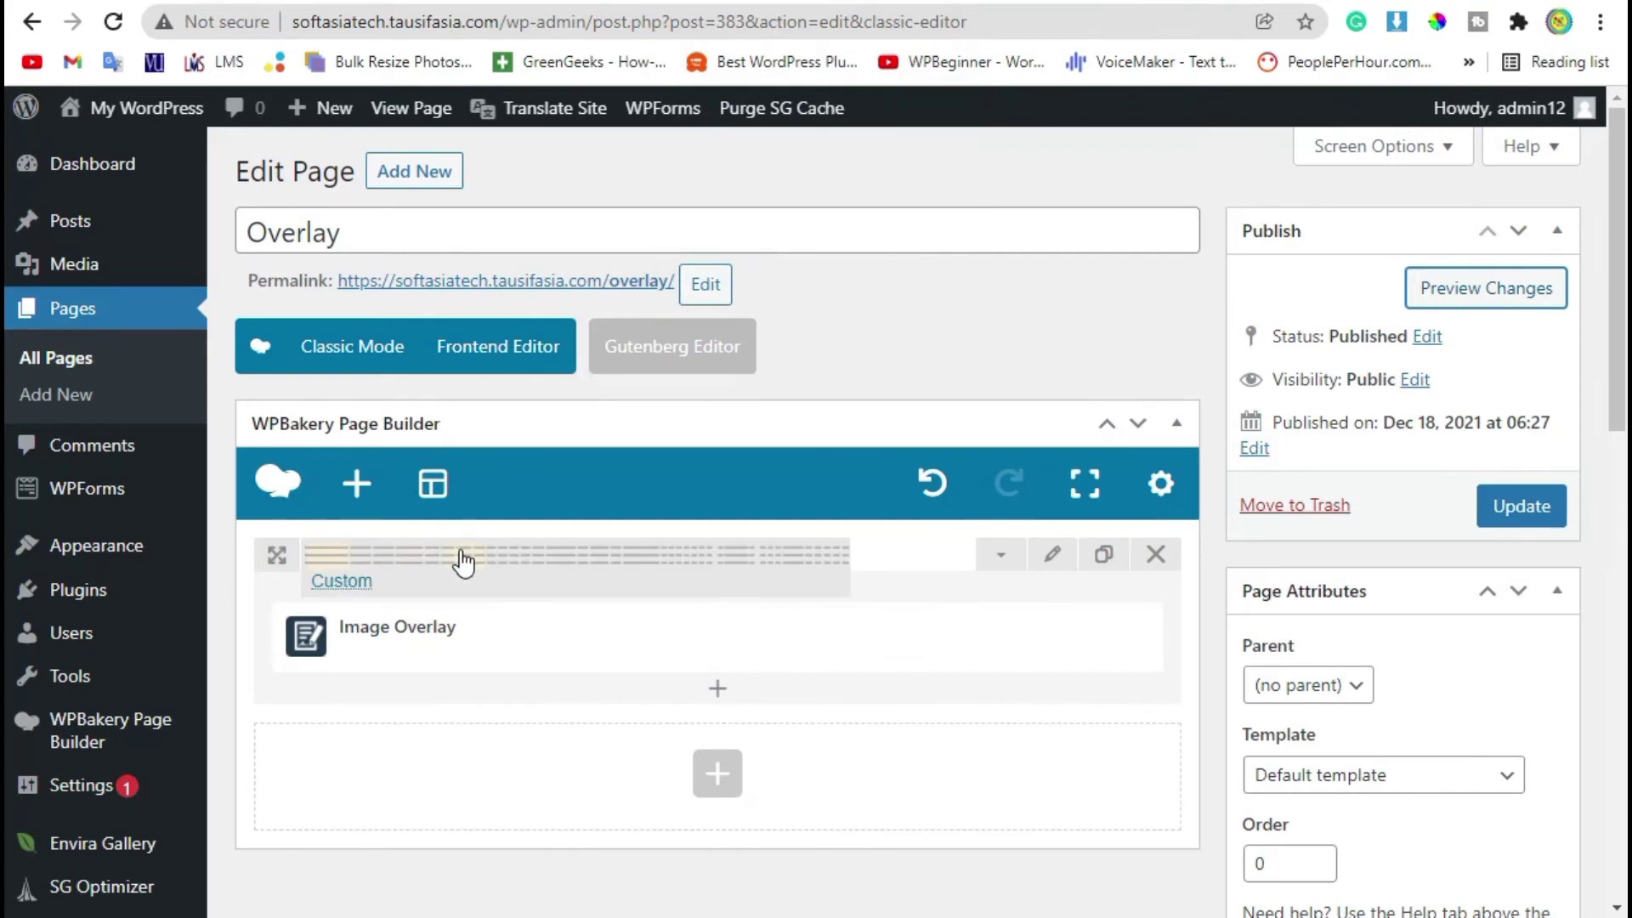
{"action": "left_click", "coordinate": [461, 555]}
{"action": "mouse_move", "coordinate": [340, 641]}
{"action": "left_mouse_down"}
{"action": "mouse_move", "coordinate": [679, 637]}
{"action": "mouse_move", "coordinate": [600, 634]}
{"action": "left_mouse_up"}
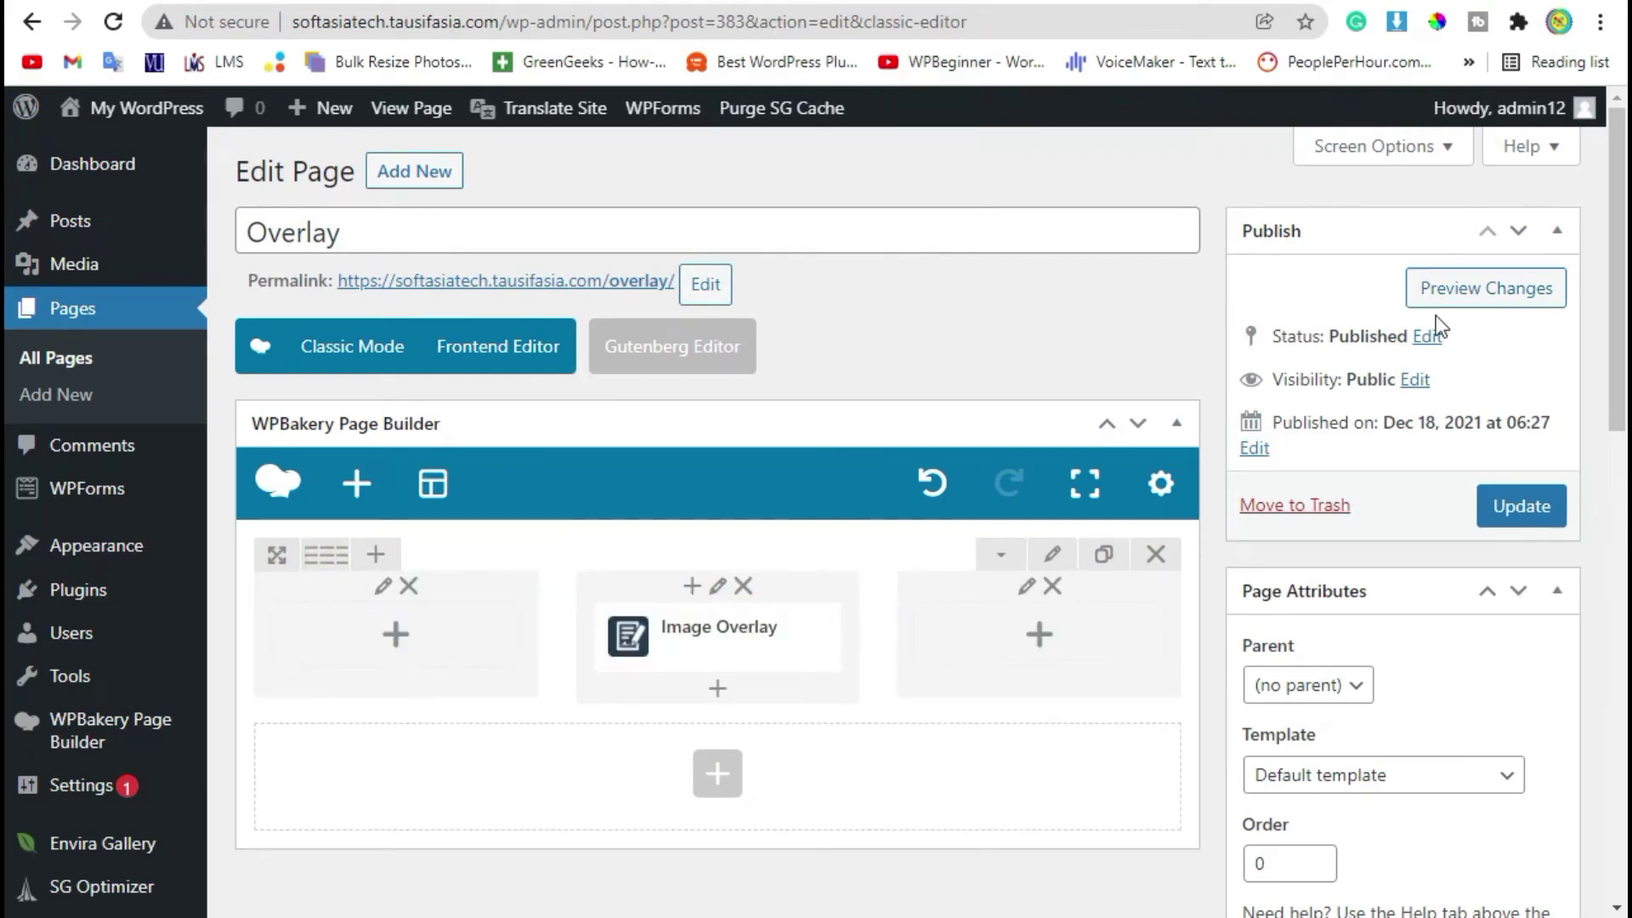
{"action": "left_click", "coordinate": [1522, 291]}
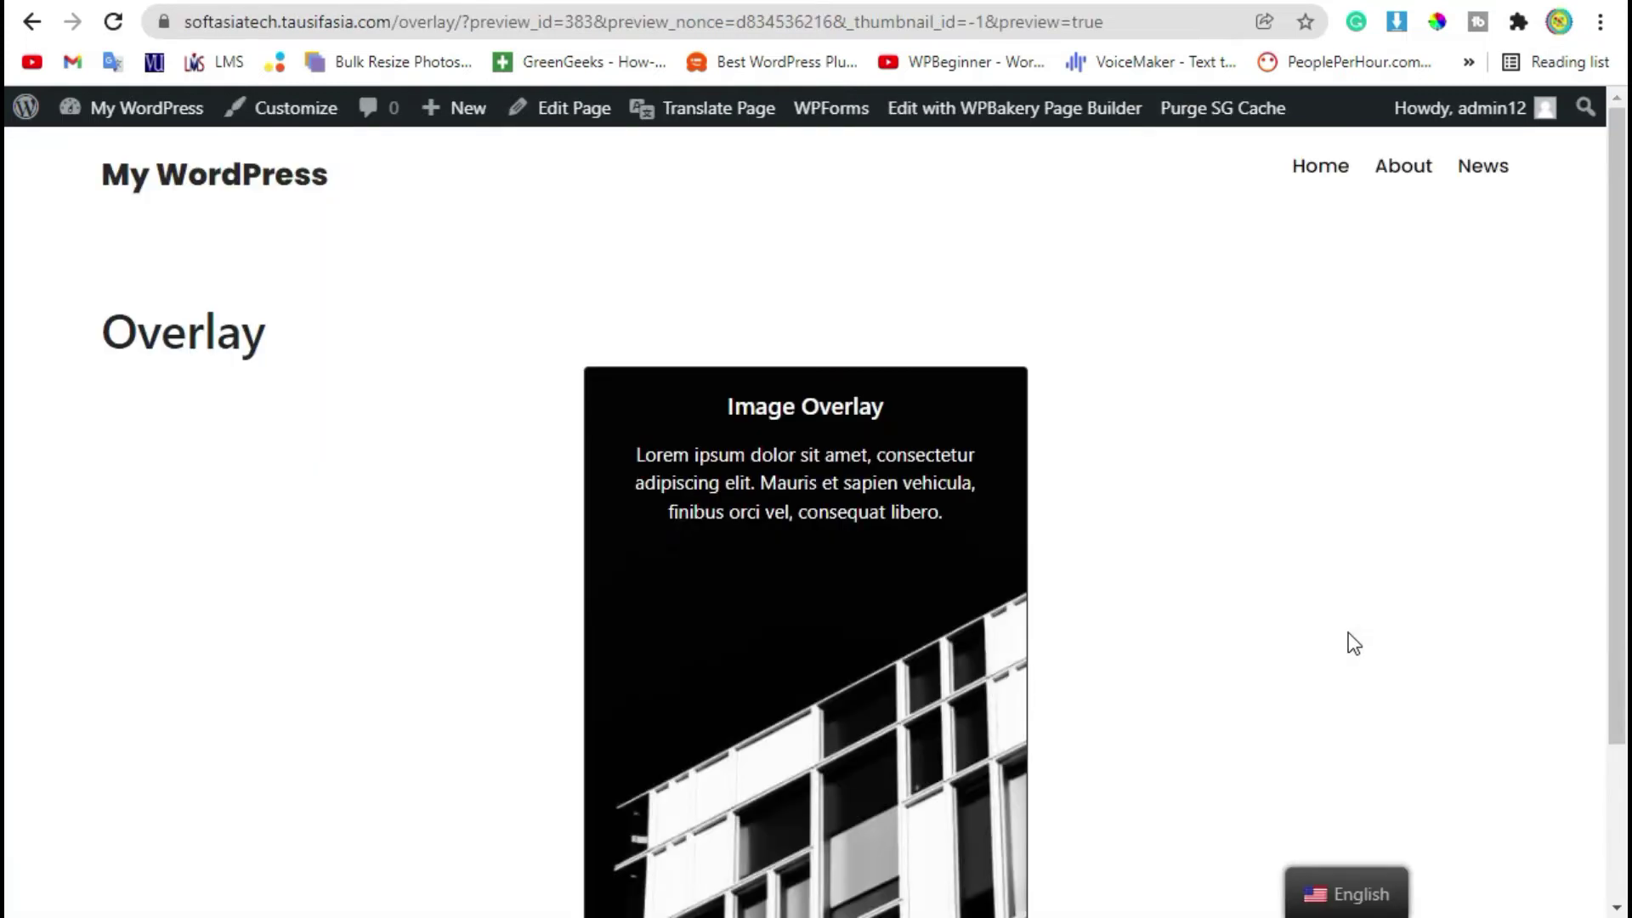
{"action": "scroll", "coordinate": [1008, 623], "scroll_direction": "down", "scroll_amount": 2}
{"action": "scroll", "coordinate": [1007, 596], "scroll_direction": "up", "scroll_amount": 2}
{"action": "left_click_drag", "start_coordinate": [970, 499], "coordinate": [643, 367]}
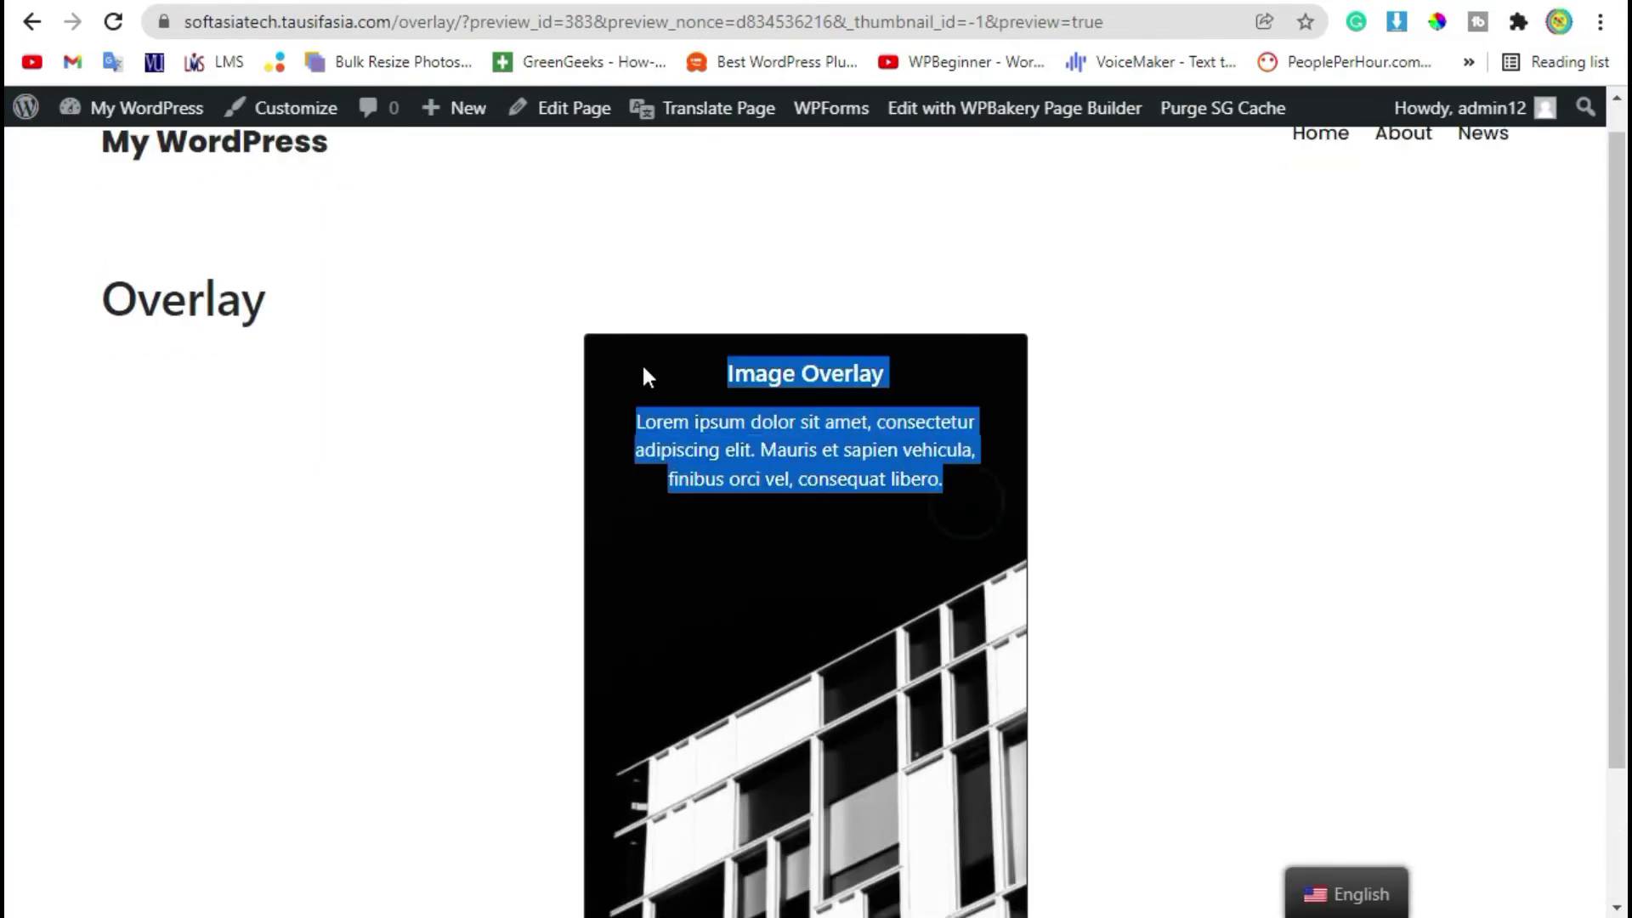
Step: Inspect the narrower overlay card in the preview, then return to editing the Overlay page
{"action": "left_click", "coordinate": [530, 408]}
{"action": "scroll", "coordinate": [489, 517], "scroll_direction": "up", "scroll_amount": 1}
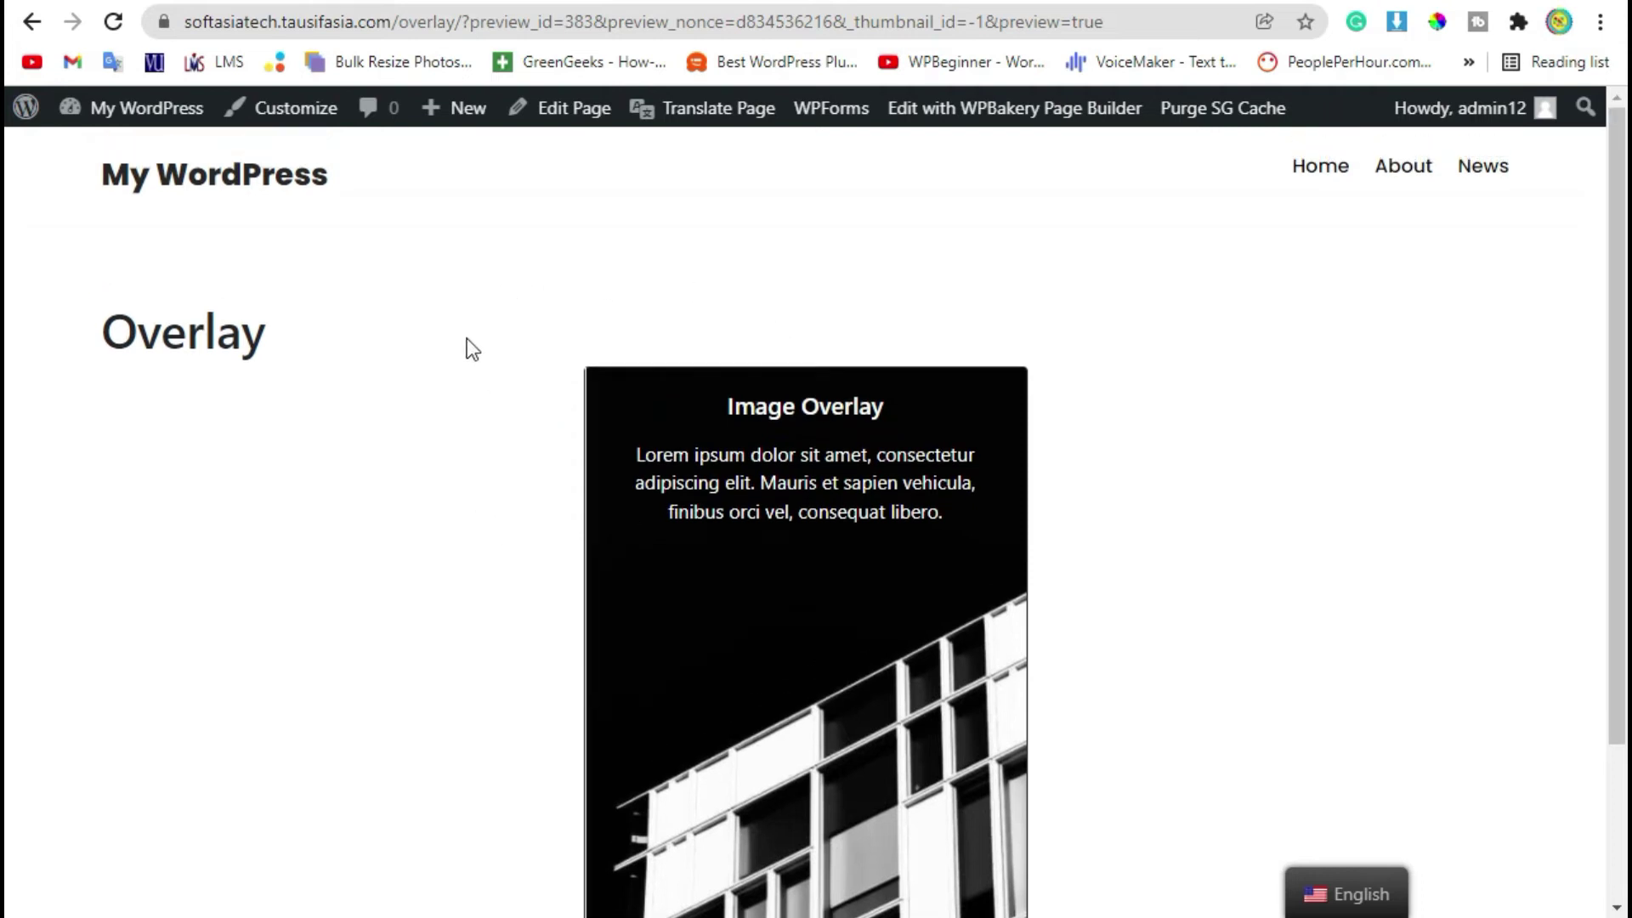
{"action": "left_click", "coordinate": [493, 332]}
{"action": "left_click", "coordinate": [1028, 412]}
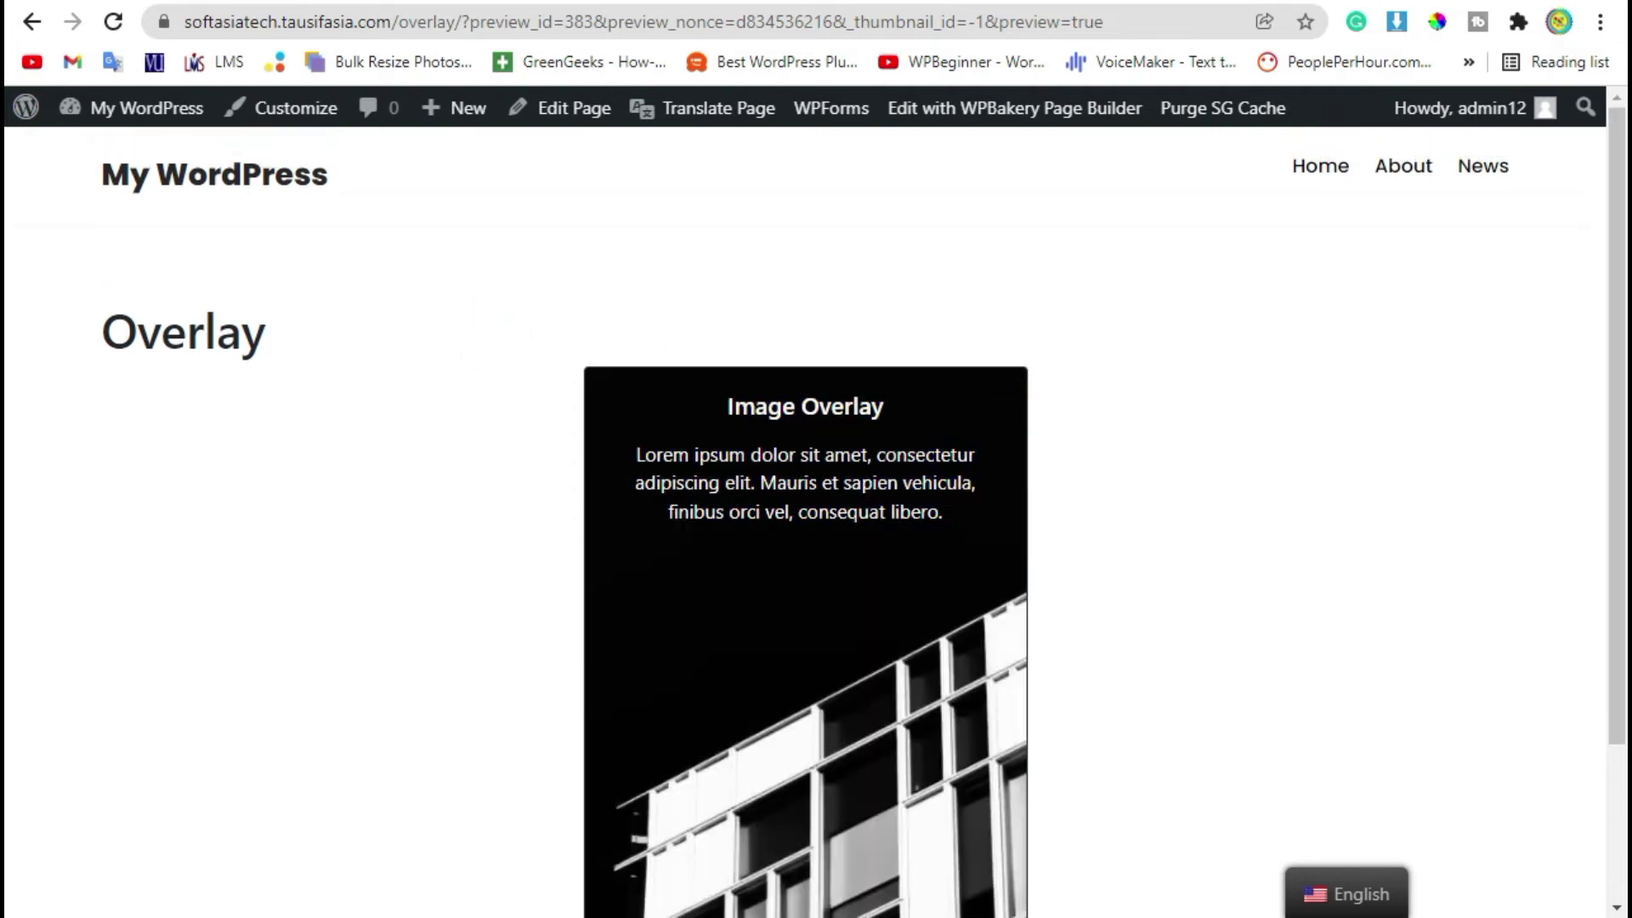
{"action": "left_click", "coordinate": [772, 2]}
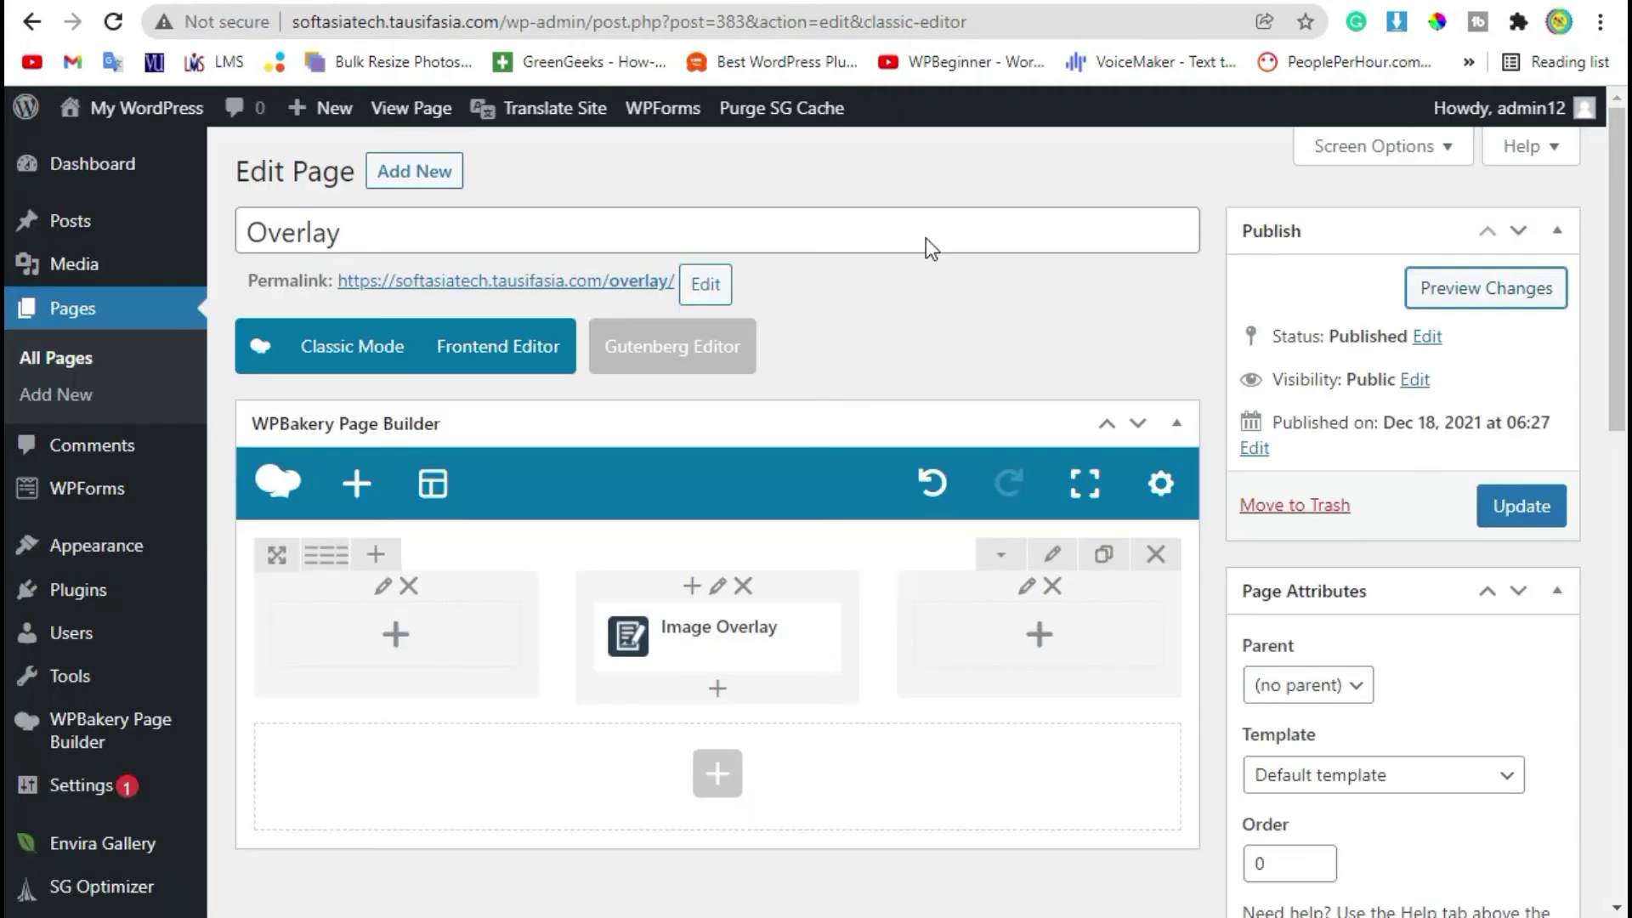
Step: Add a Custom Heading element reading 'Heading For Overlay' and save it
{"action": "left_click", "coordinate": [719, 775]}
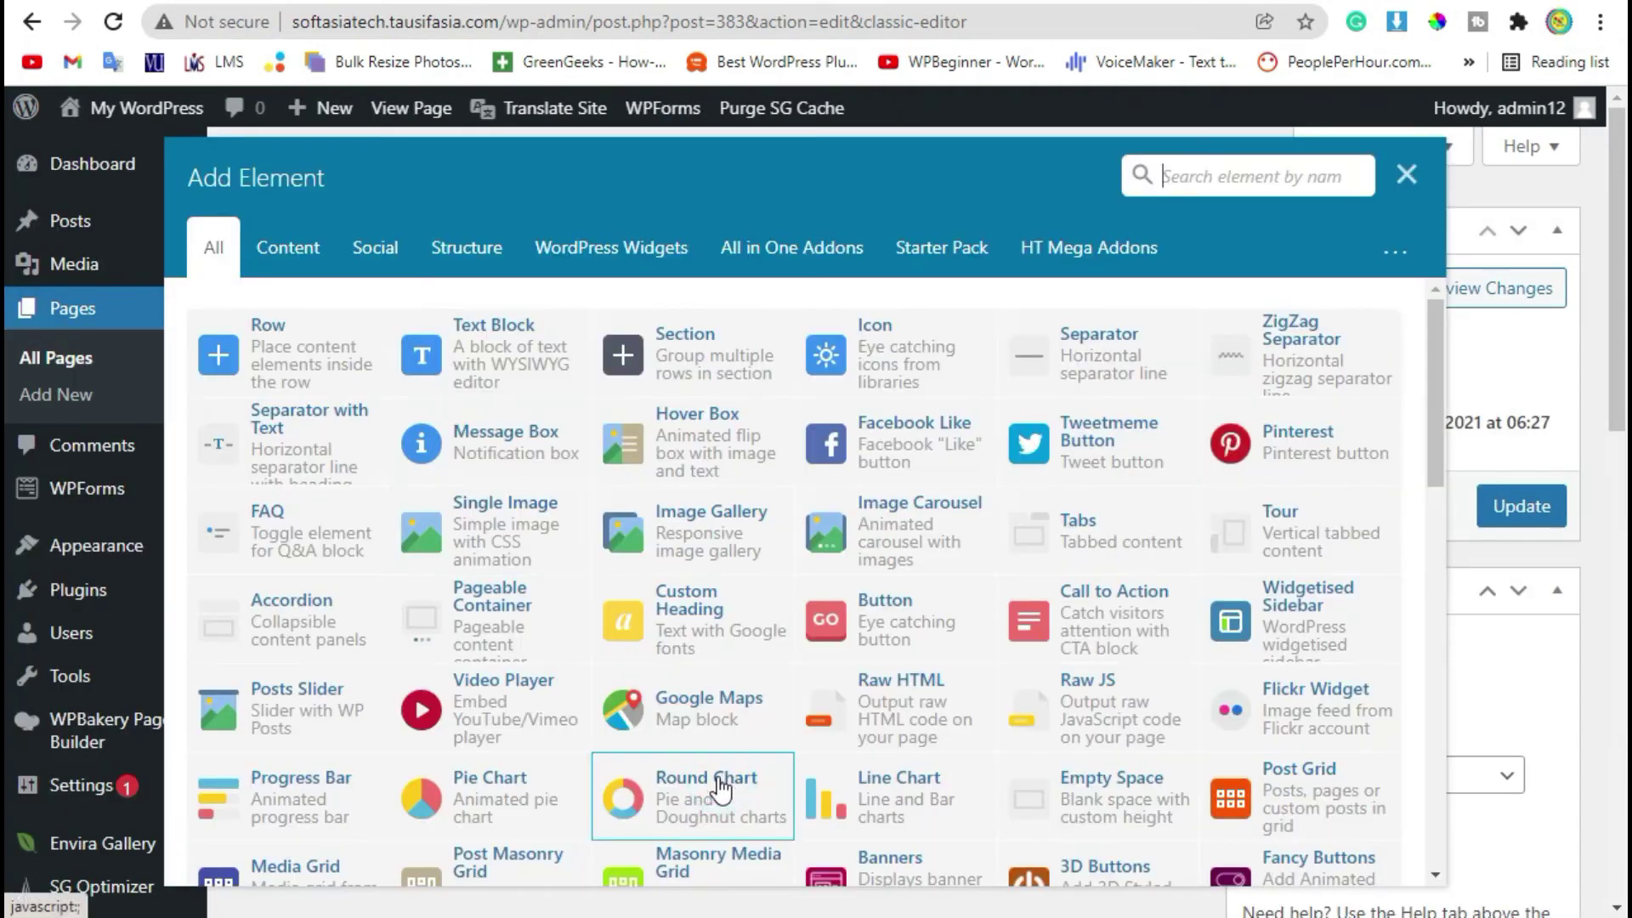
{"action": "left_click", "coordinate": [692, 609]}
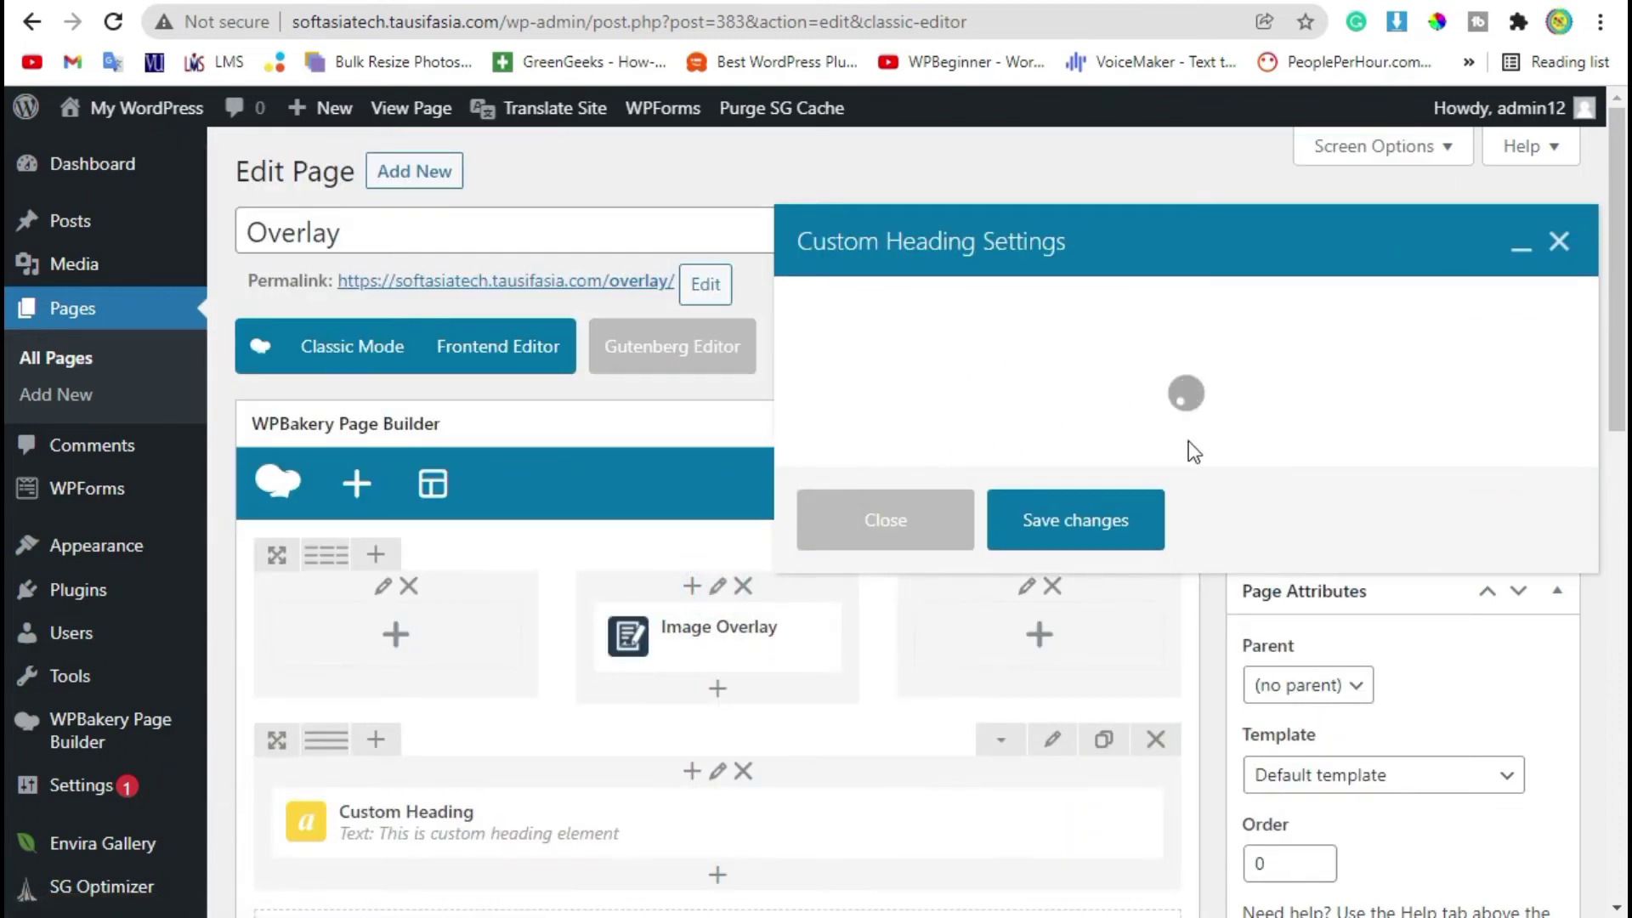
{"action": "triple_click", "coordinate": [1033, 594]}
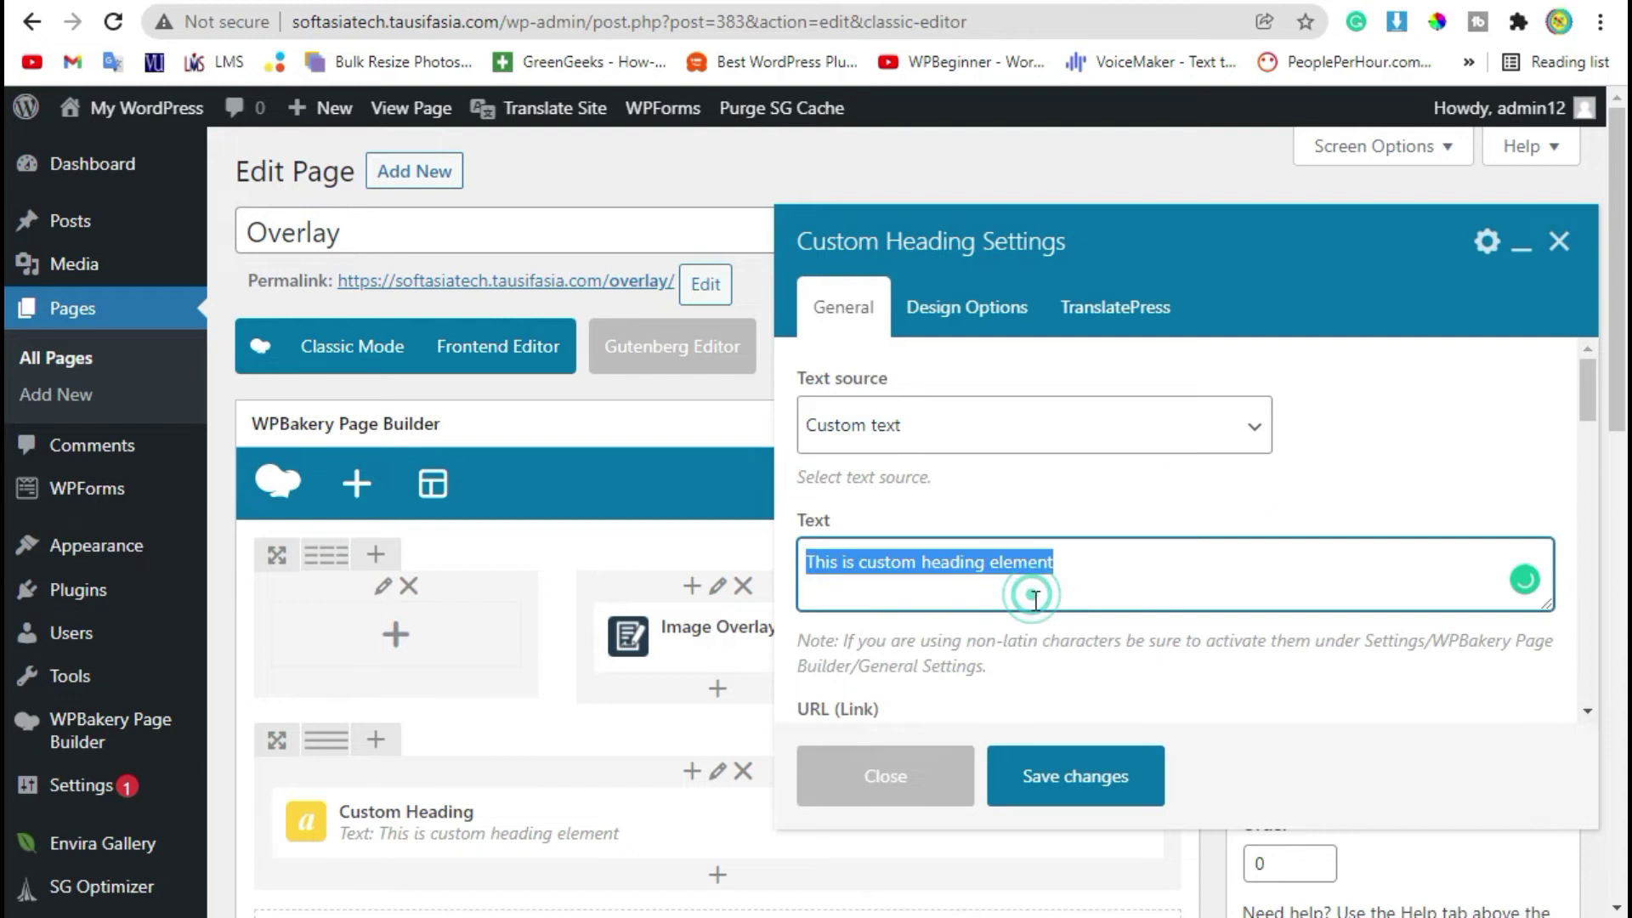
{"action": "type", "text": "Headin"}
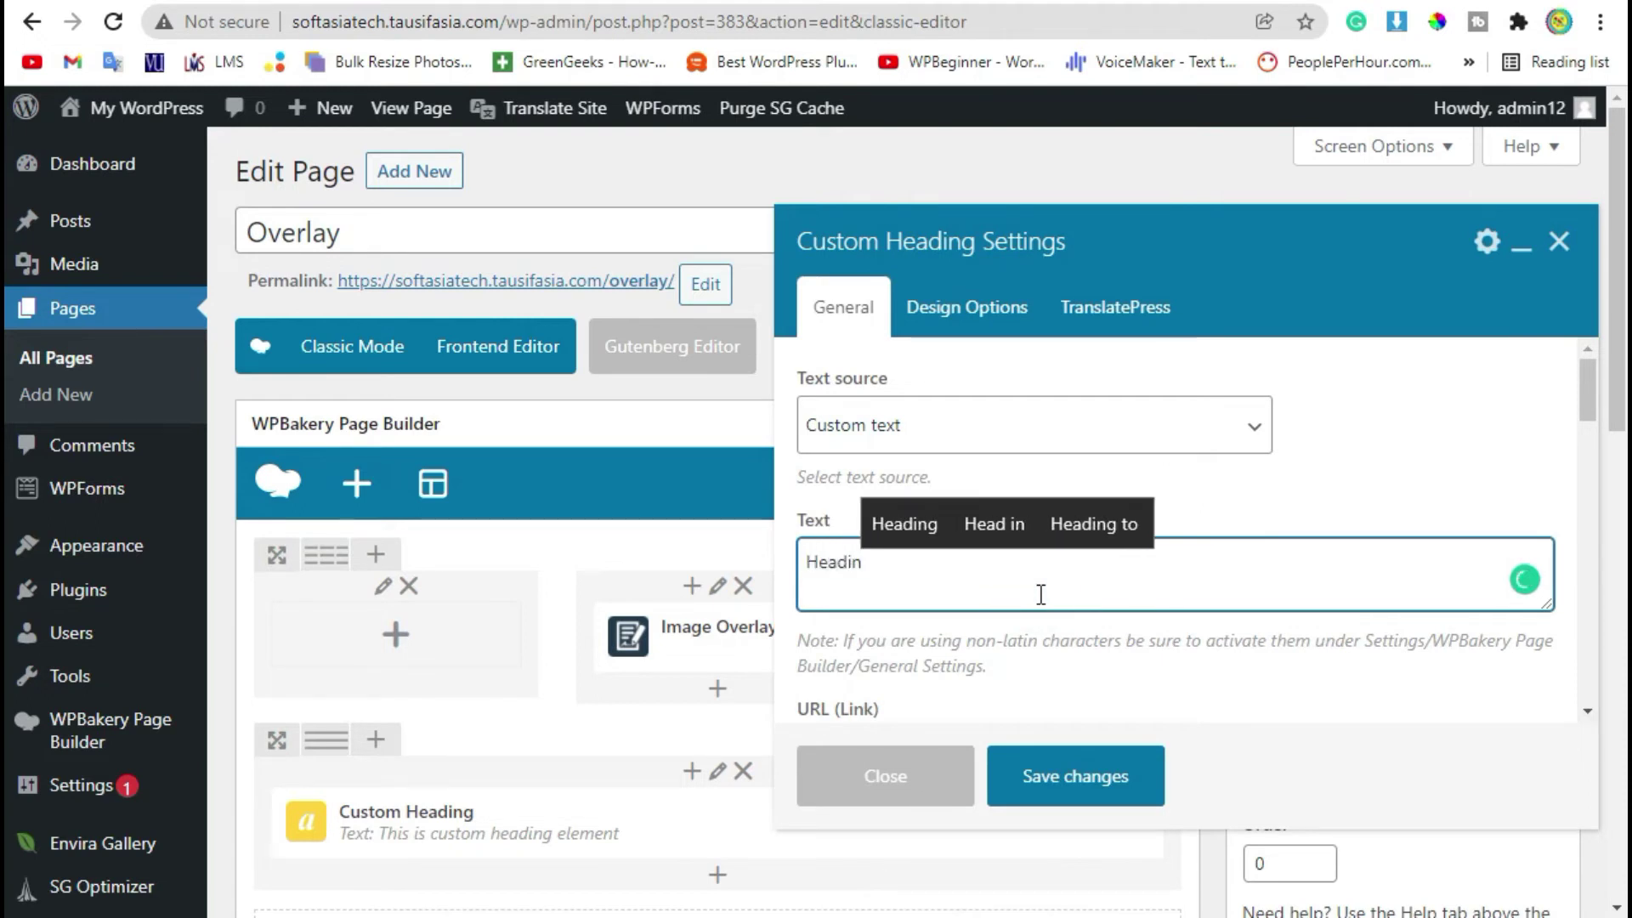
{"action": "type", "text": "f"}
{"action": "key", "text": "BackSpace"}
{"action": "key", "text": "BackSpace"}
{"action": "type", "text": "g "}
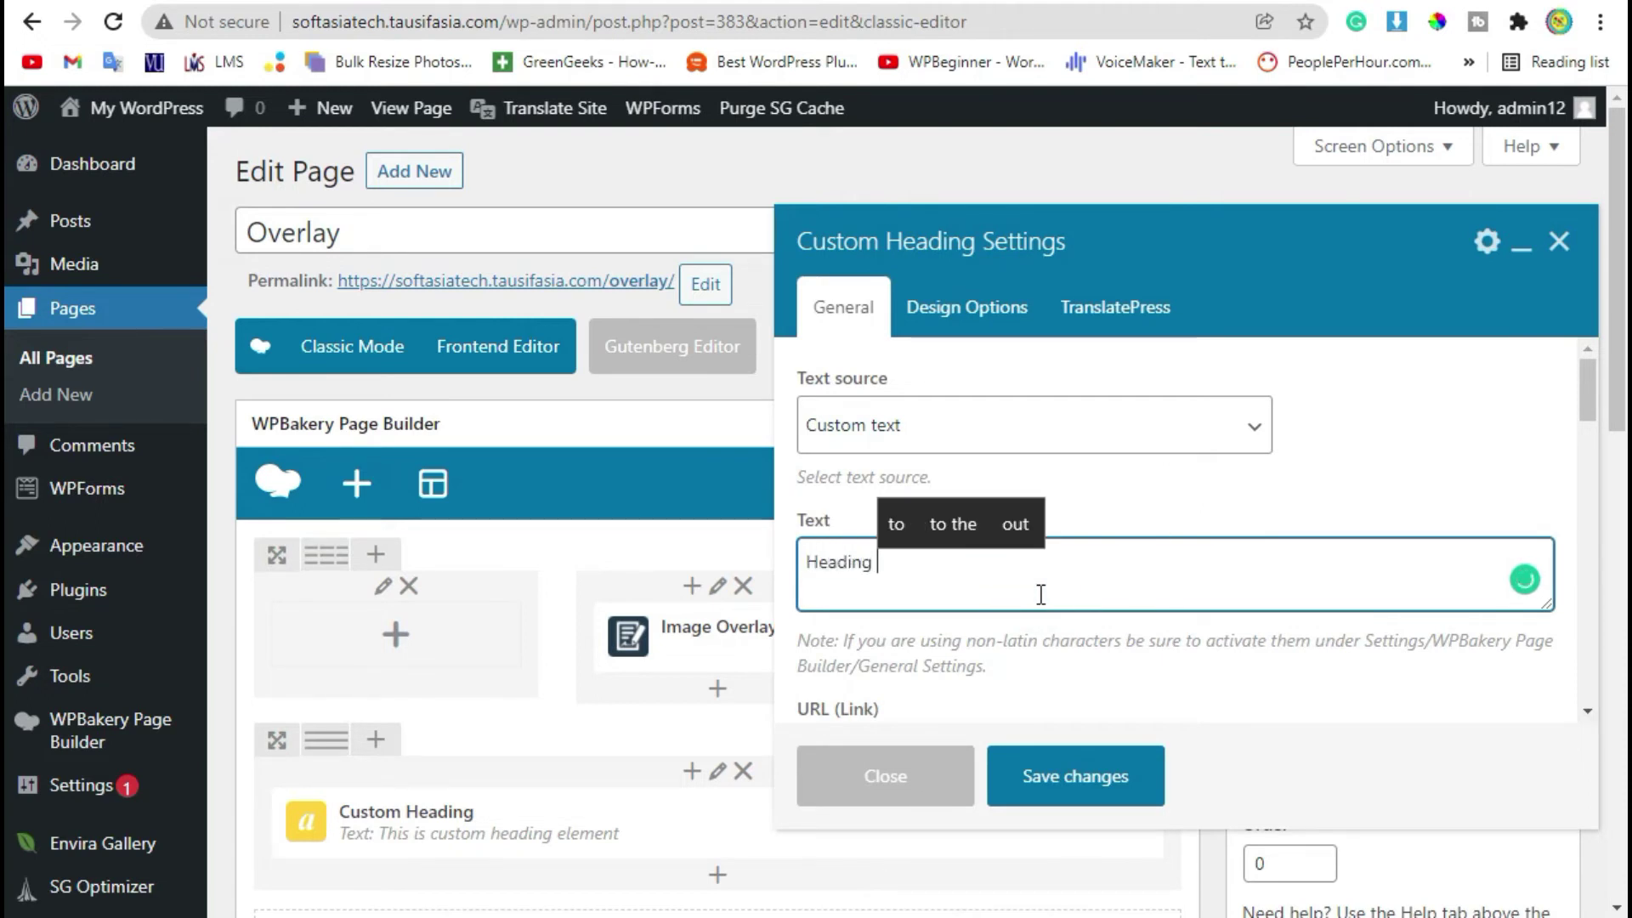
{"action": "type", "text": "For Overlay"}
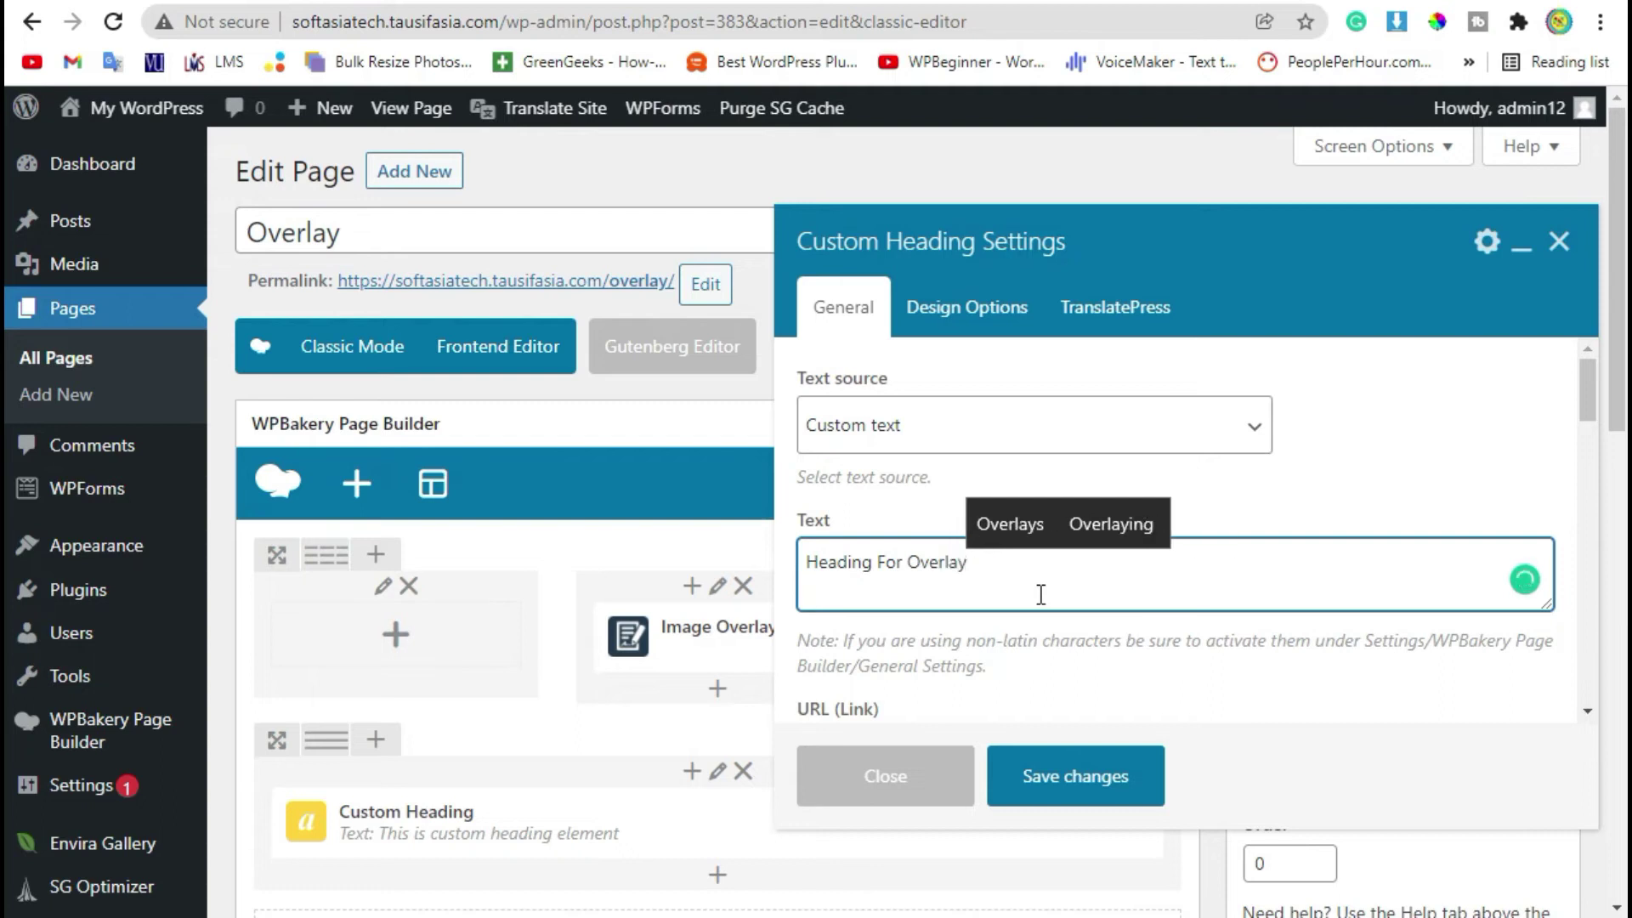
{"action": "left_click", "coordinate": [1040, 777]}
{"action": "scroll", "coordinate": [765, 690], "scroll_direction": "down", "scroll_amount": 1}
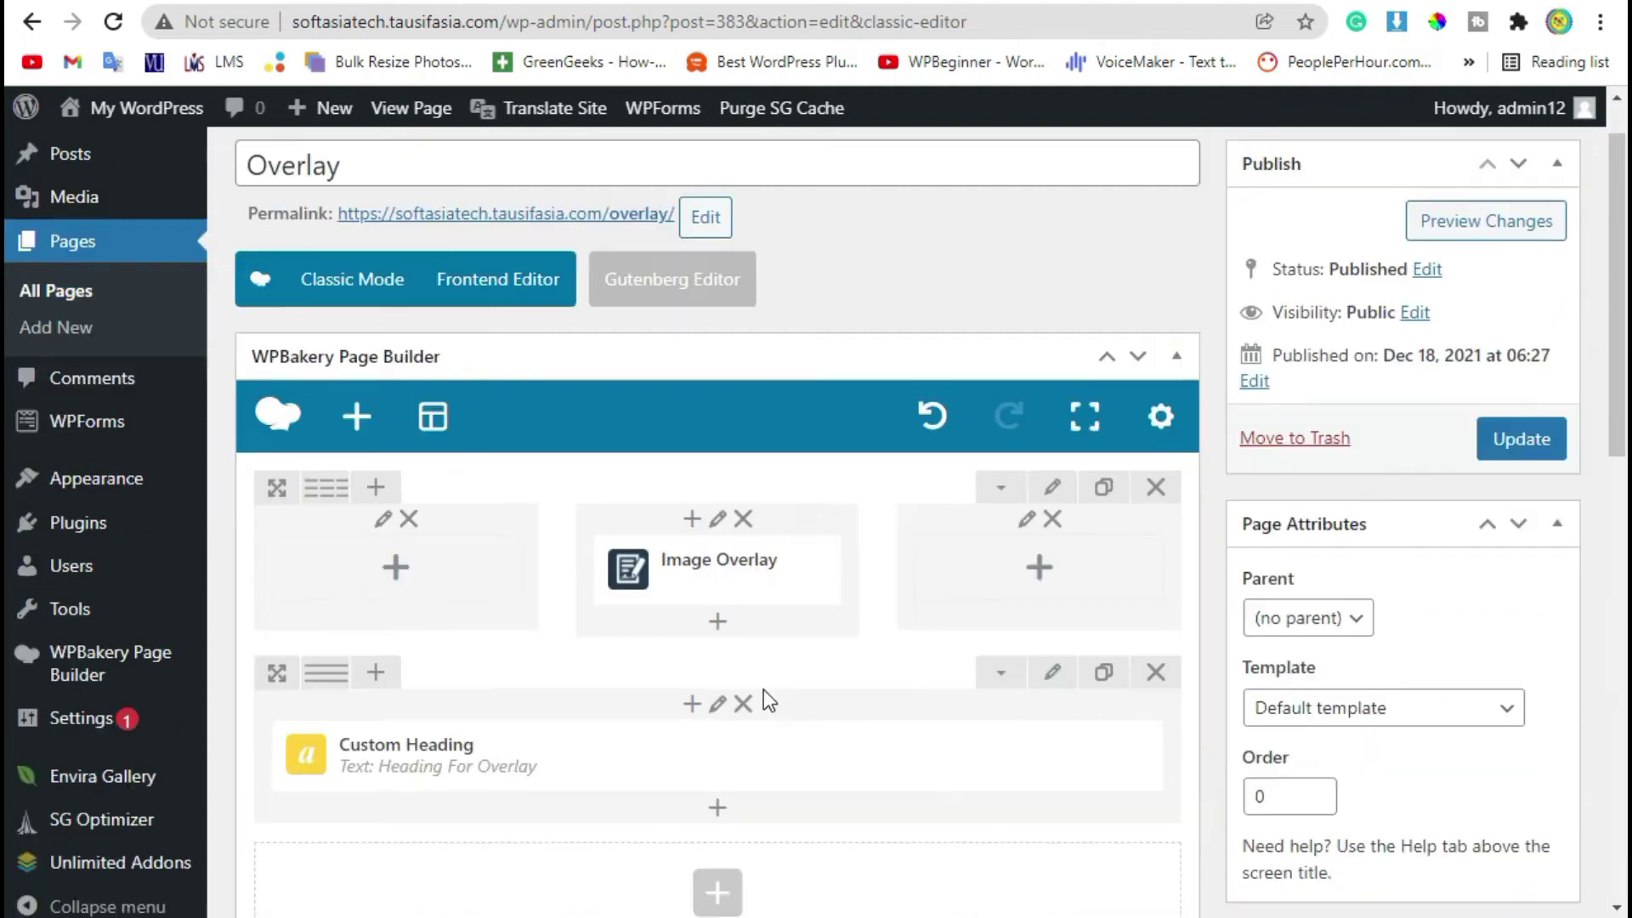
{"action": "scroll", "coordinate": [764, 691], "scroll_direction": "down", "scroll_amount": 2}
{"action": "scroll", "coordinate": [764, 690], "scroll_direction": "up", "scroll_amount": 3}
Step: Move the heading row above the Image Overlay, add a Text Block beneath it, and preview the page
{"action": "mouse_move", "coordinate": [276, 749]}
{"action": "left_mouse_down"}
{"action": "mouse_move", "coordinate": [326, 566]}
{"action": "mouse_move", "coordinate": [307, 565]}
{"action": "left_mouse_up"}
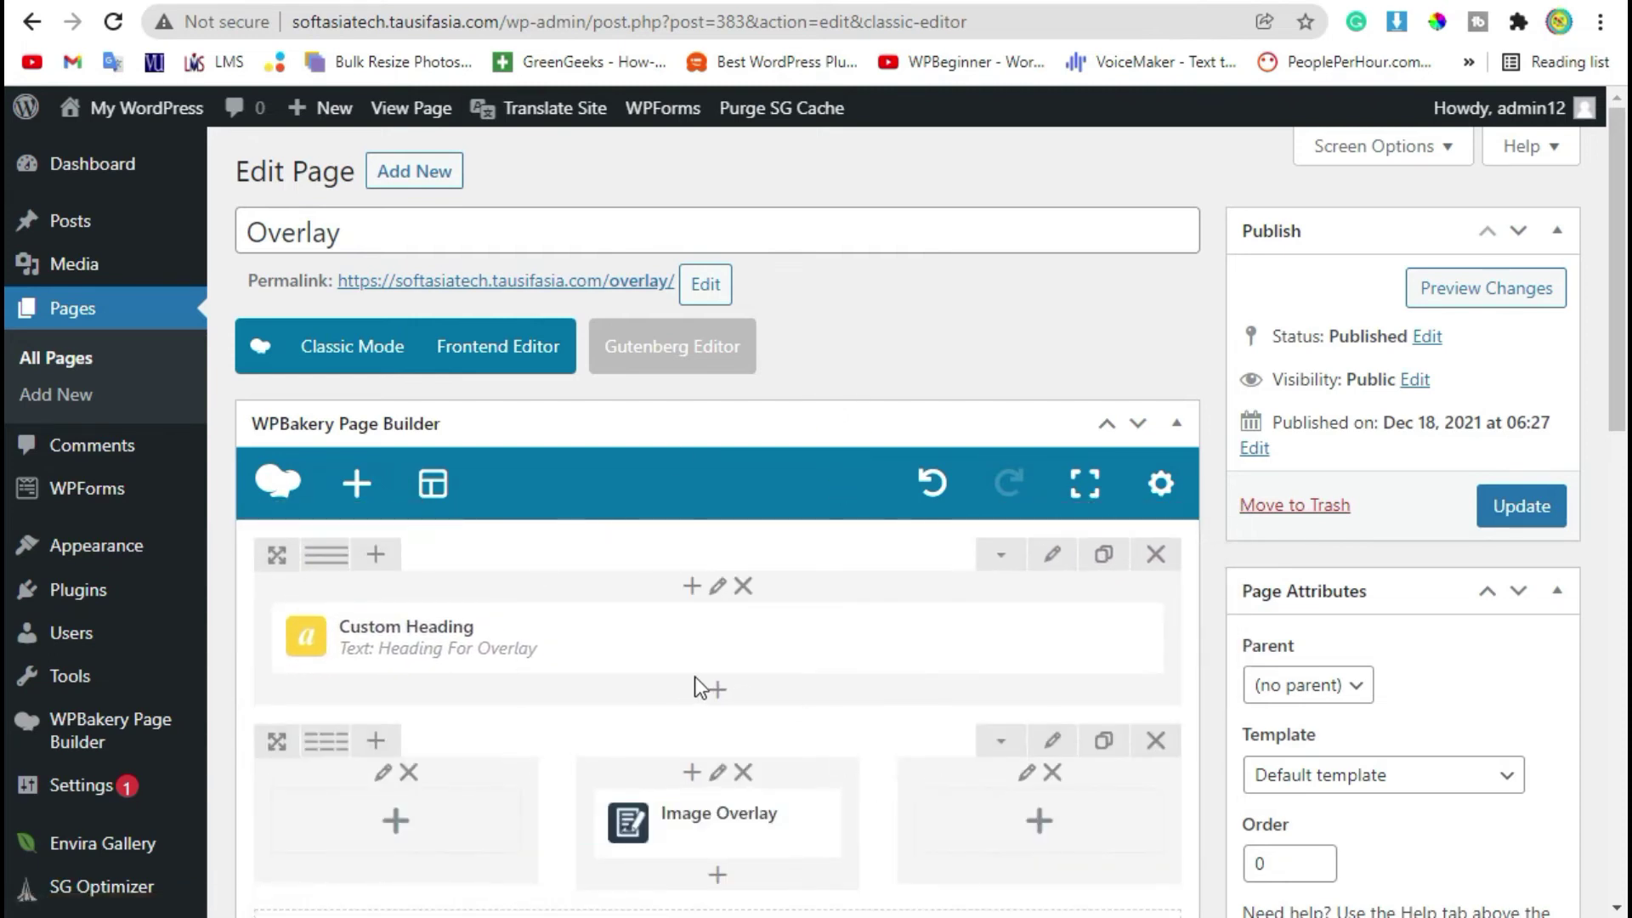
{"action": "left_click", "coordinate": [717, 695]}
{"action": "left_click", "coordinate": [541, 362]}
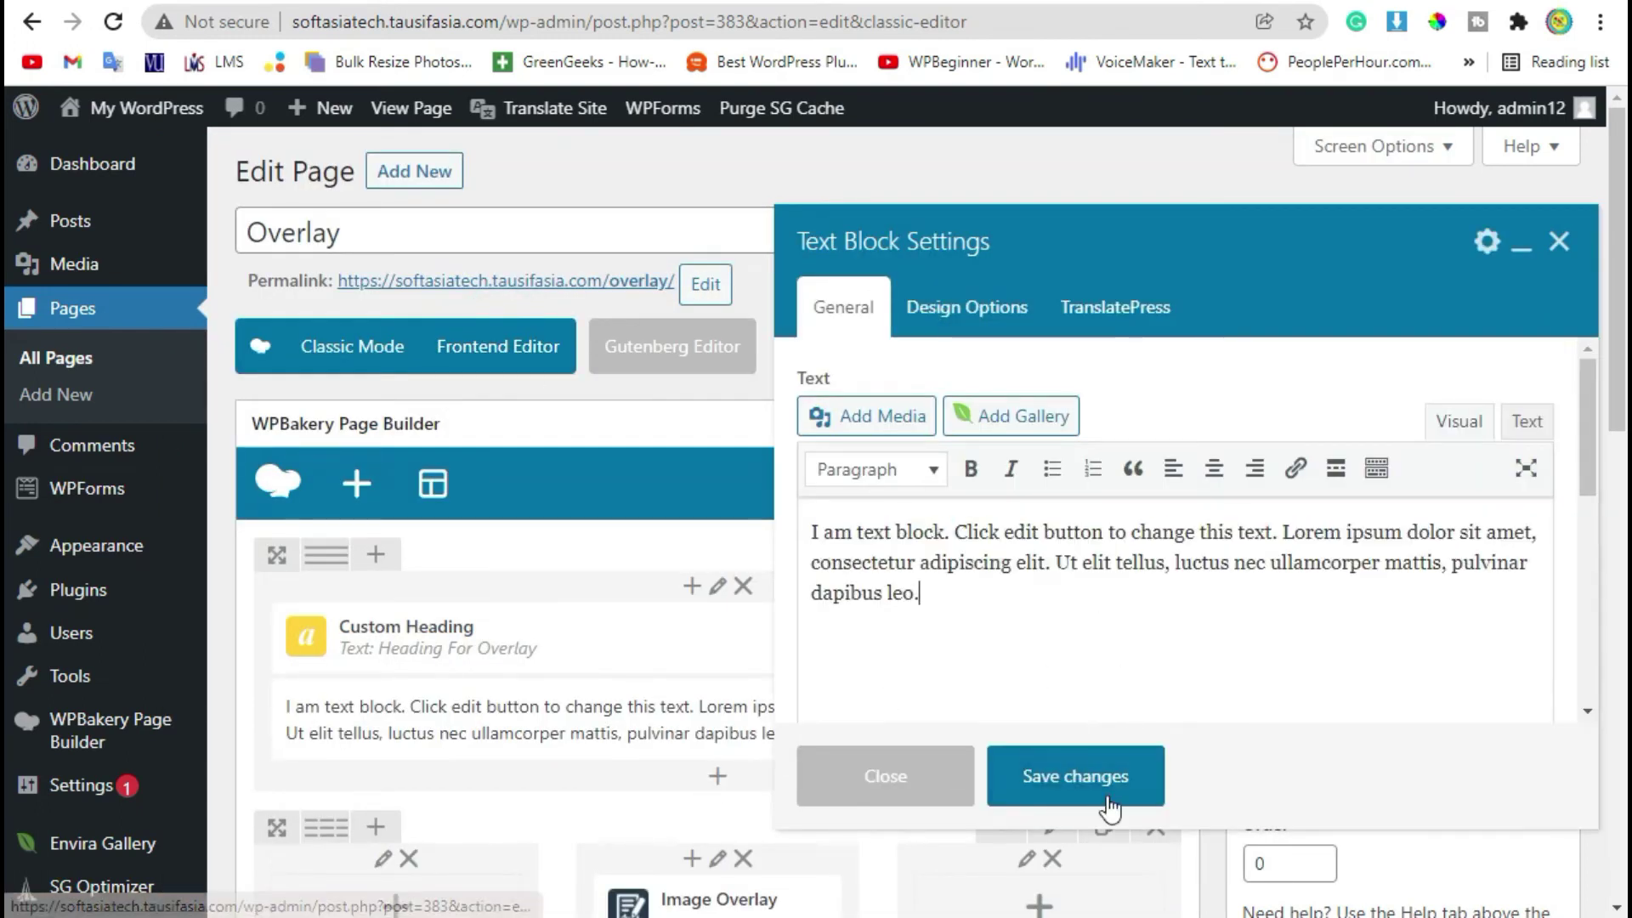
{"action": "left_click", "coordinate": [1094, 806]}
{"action": "left_click", "coordinate": [1475, 307]}
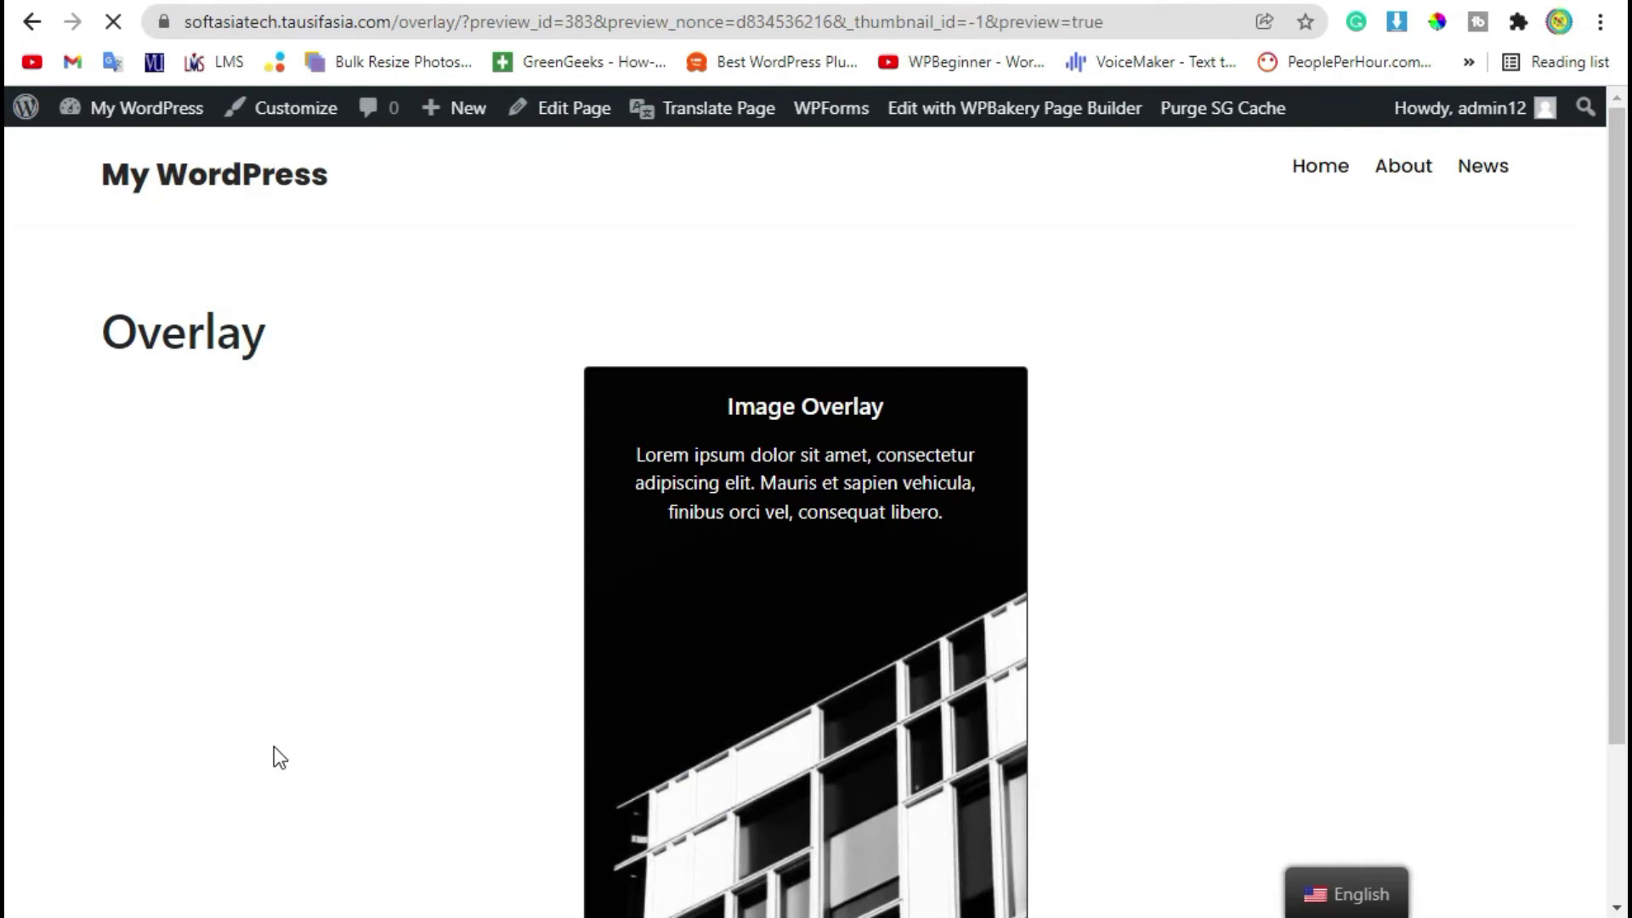
{"action": "scroll", "coordinate": [262, 754], "scroll_direction": "down", "scroll_amount": 1}
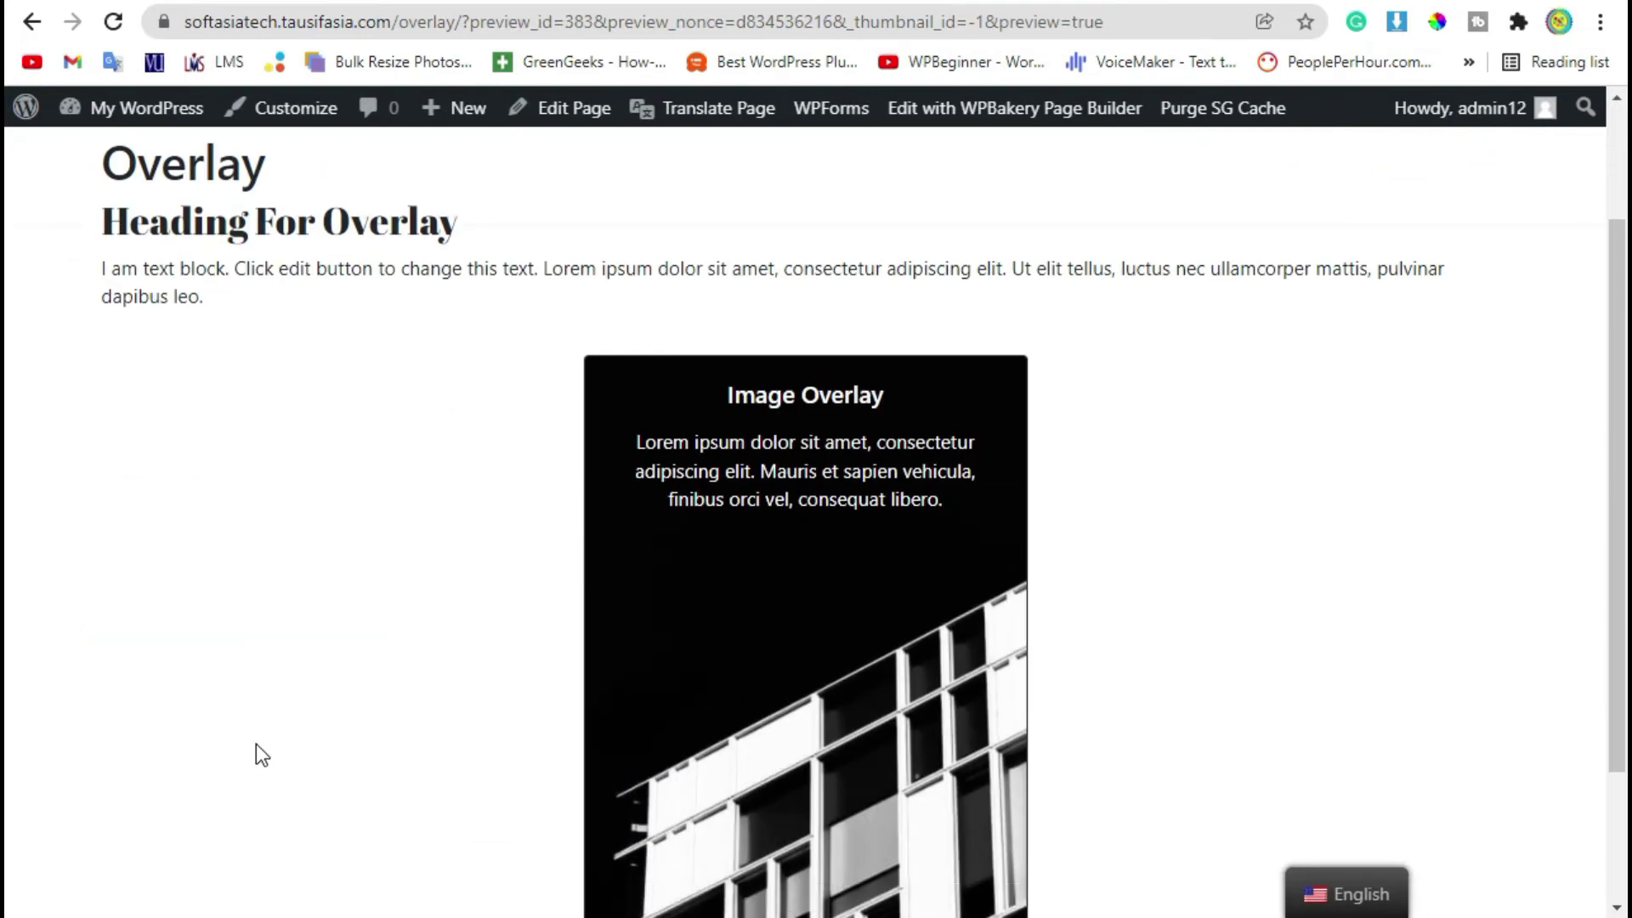
Step: Select and inspect the new heading, paragraph and overlay card text in the preview
{"action": "left_click_drag", "start_coordinate": [73, 204], "coordinate": [989, 432]}
{"action": "left_click", "coordinate": [1360, 527]}
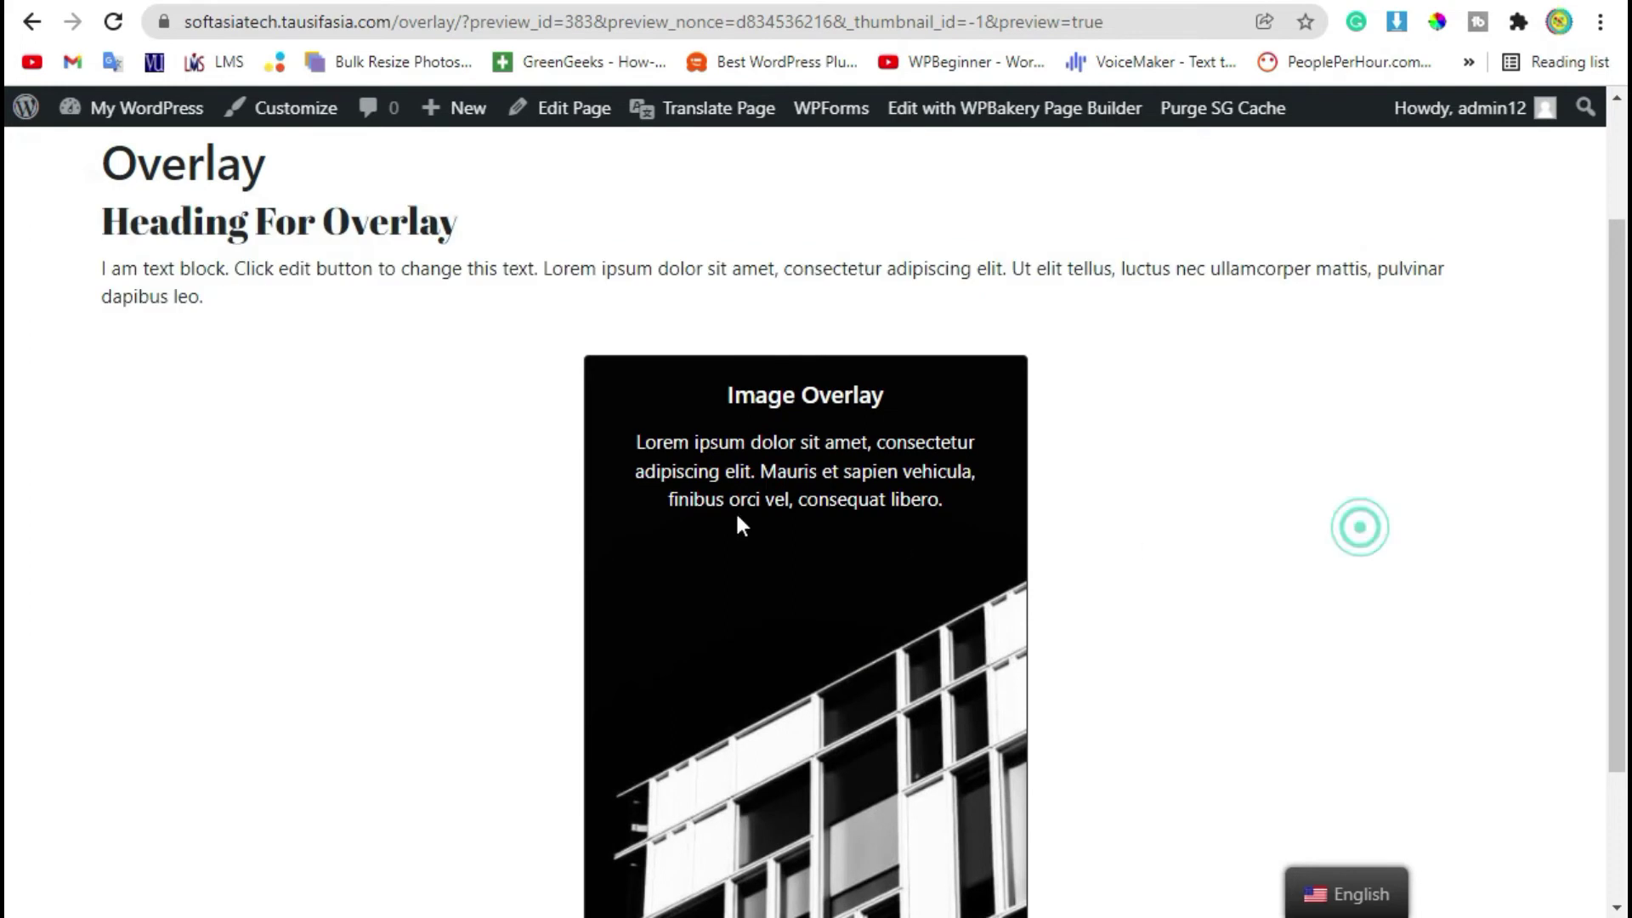
{"action": "left_click", "coordinate": [963, 522]}
{"action": "left_click_drag", "start_coordinate": [395, 350], "coordinate": [115, 269]}
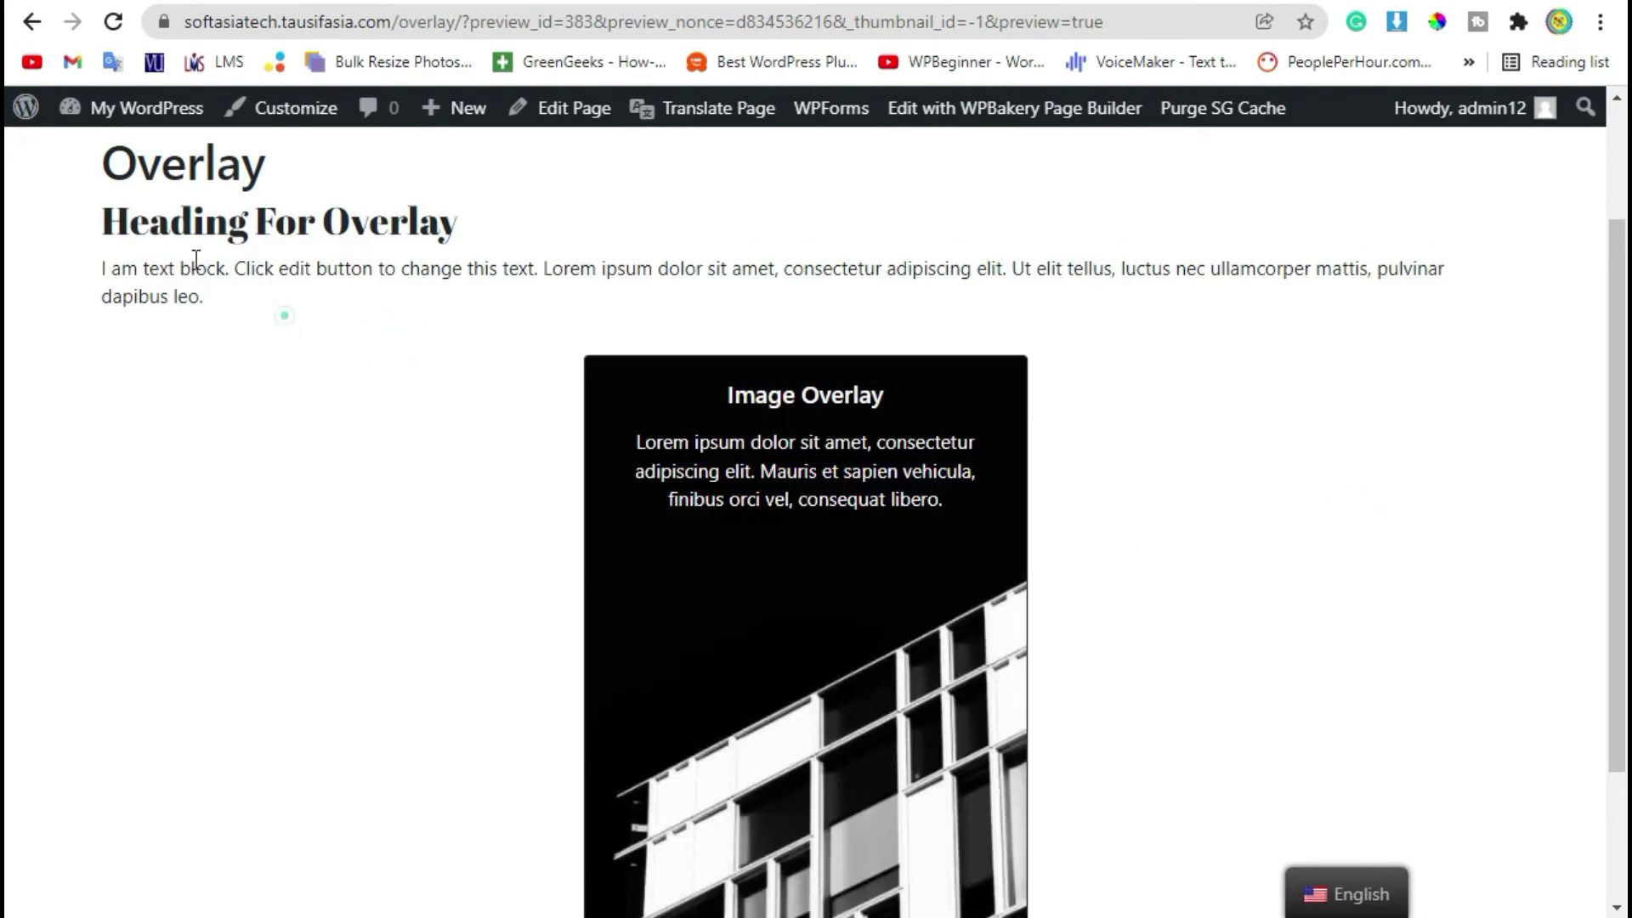
{"action": "left_click", "coordinate": [263, 451]}
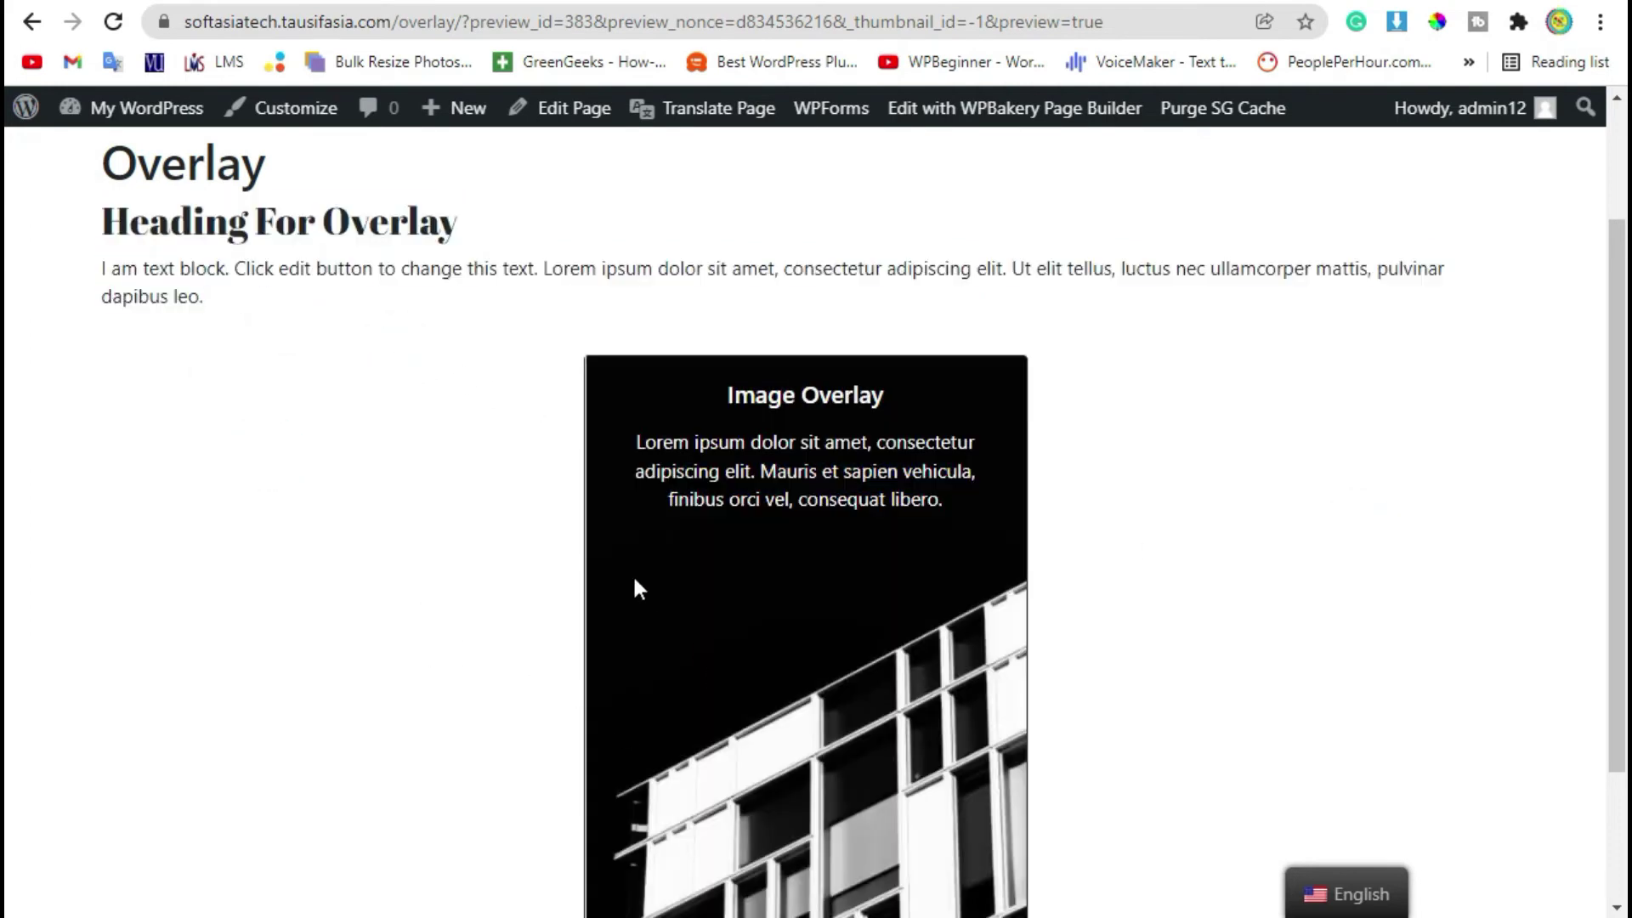
{"action": "left_click_drag", "start_coordinate": [771, 434], "coordinate": [967, 512]}
{"action": "left_click", "coordinate": [966, 511]}
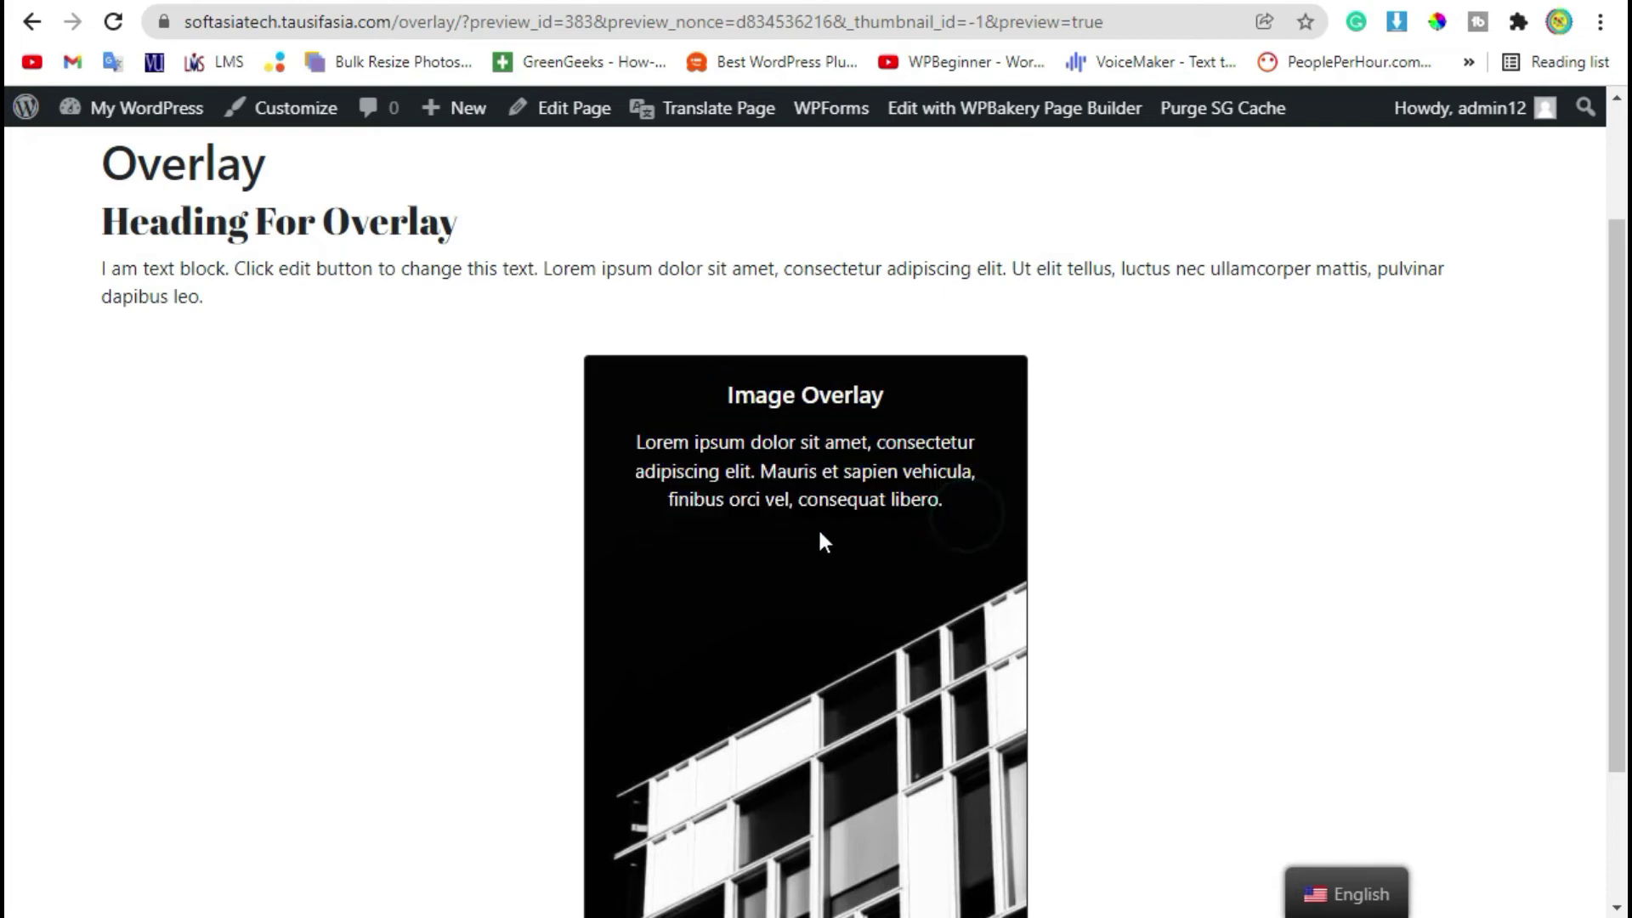
Step: Return to the editor and give the Image Overlay a button labelled 'Show More'
{"action": "key", "text": "ctrl+w"}
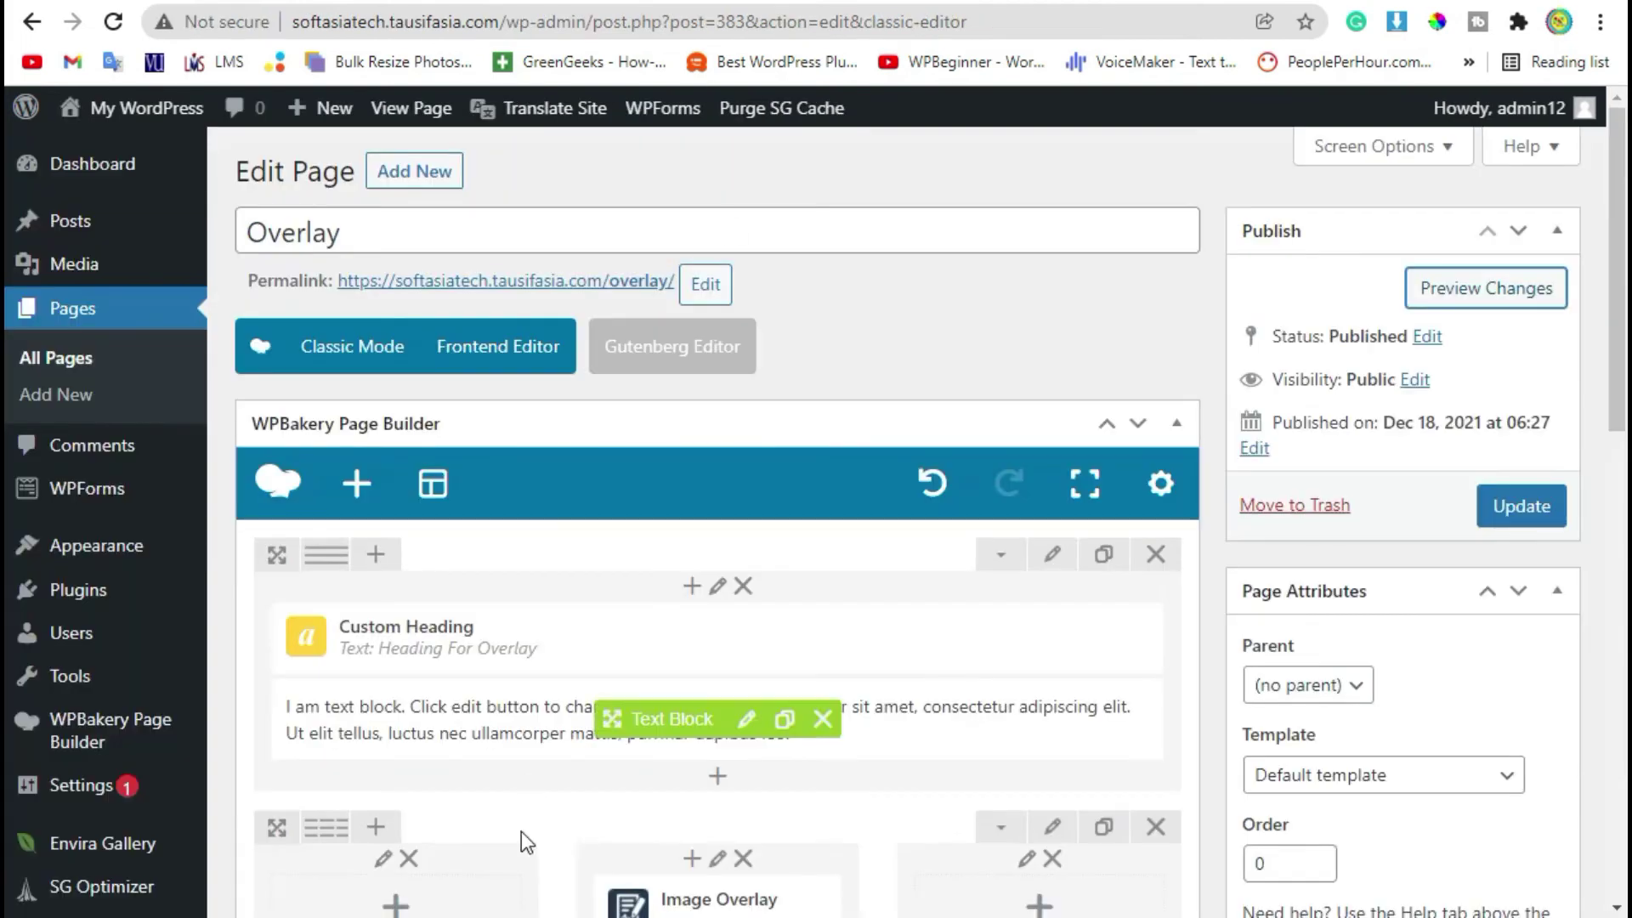
{"action": "scroll", "coordinate": [795, 698], "scroll_direction": "down", "scroll_amount": 3}
{"action": "left_click", "coordinate": [764, 501]}
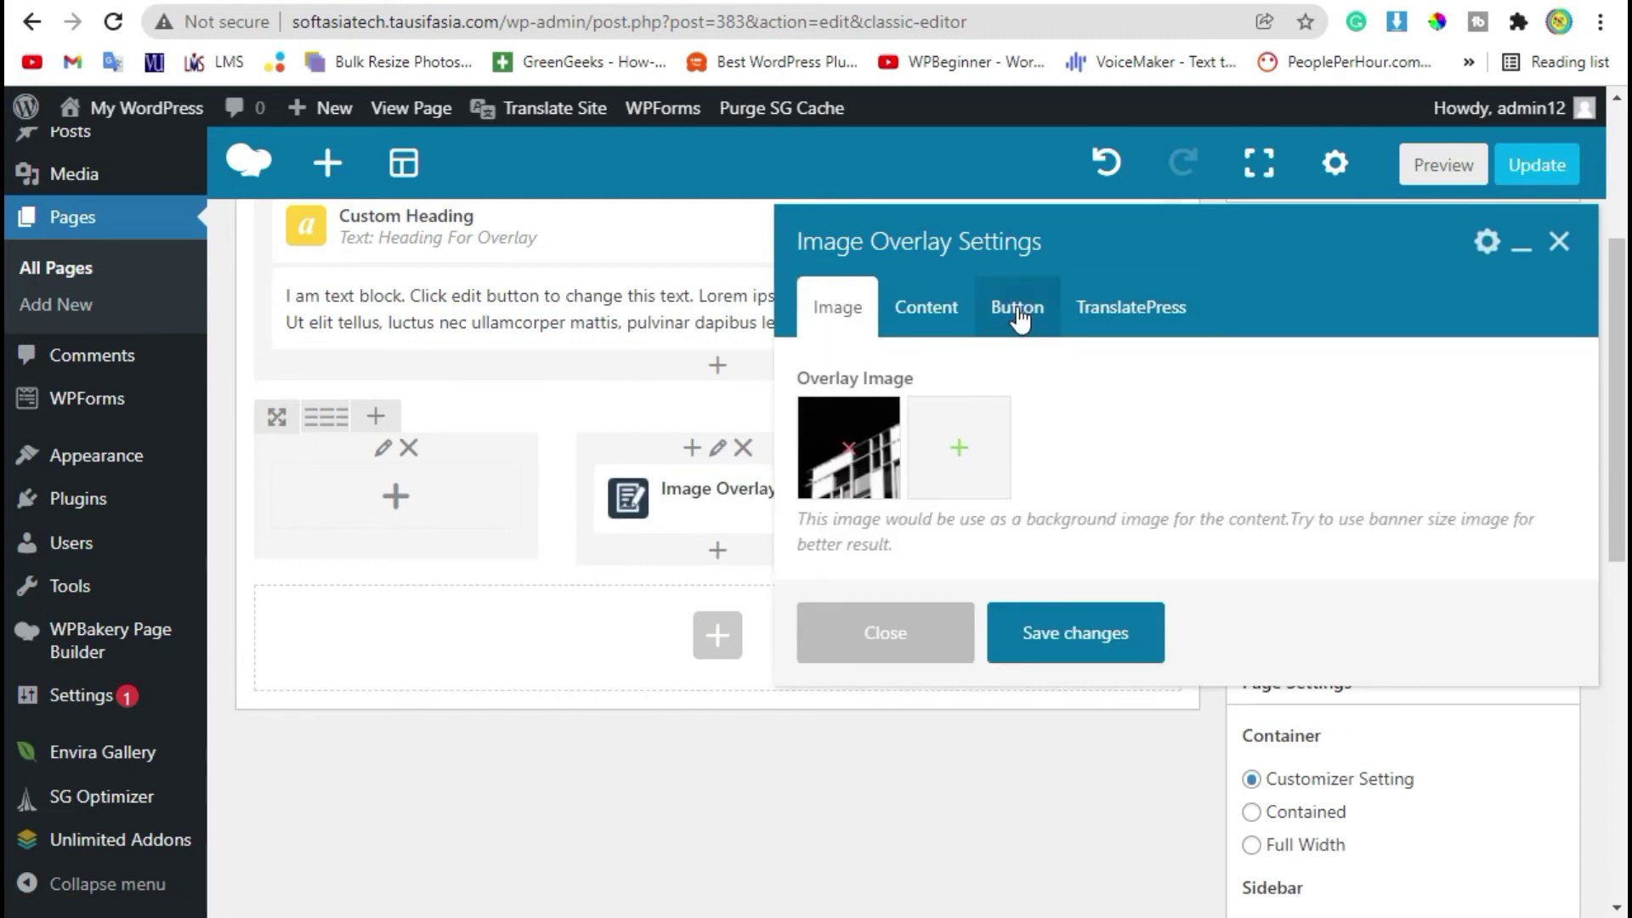
{"action": "left_click", "coordinate": [1017, 312]}
{"action": "left_click", "coordinate": [939, 439]}
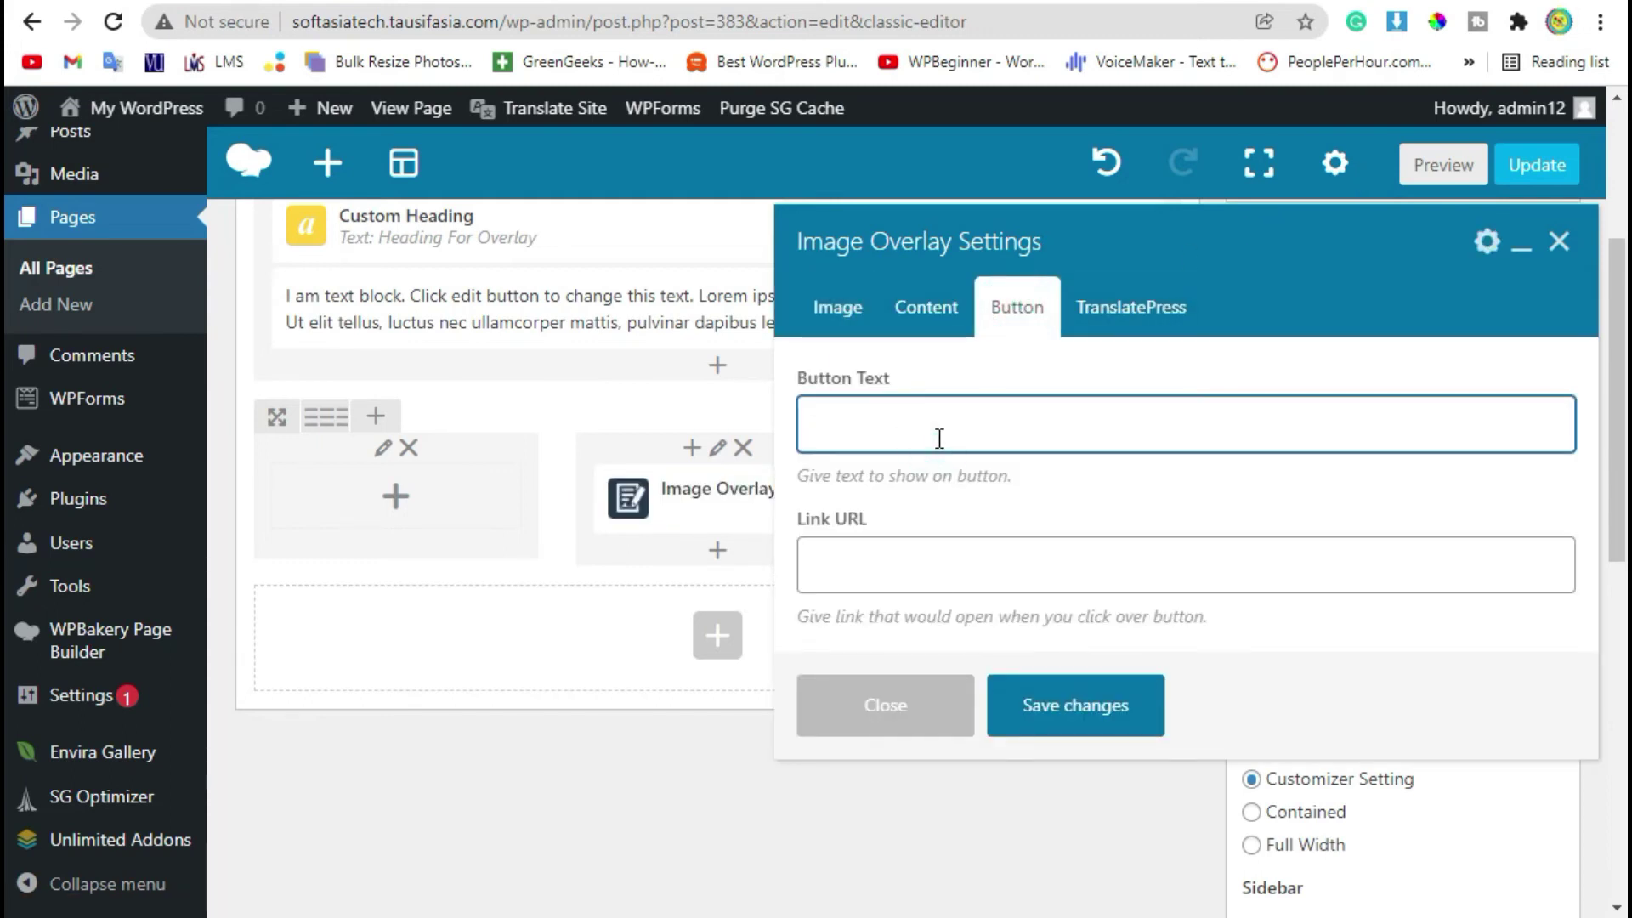
{"action": "type", "text": "Show M"}
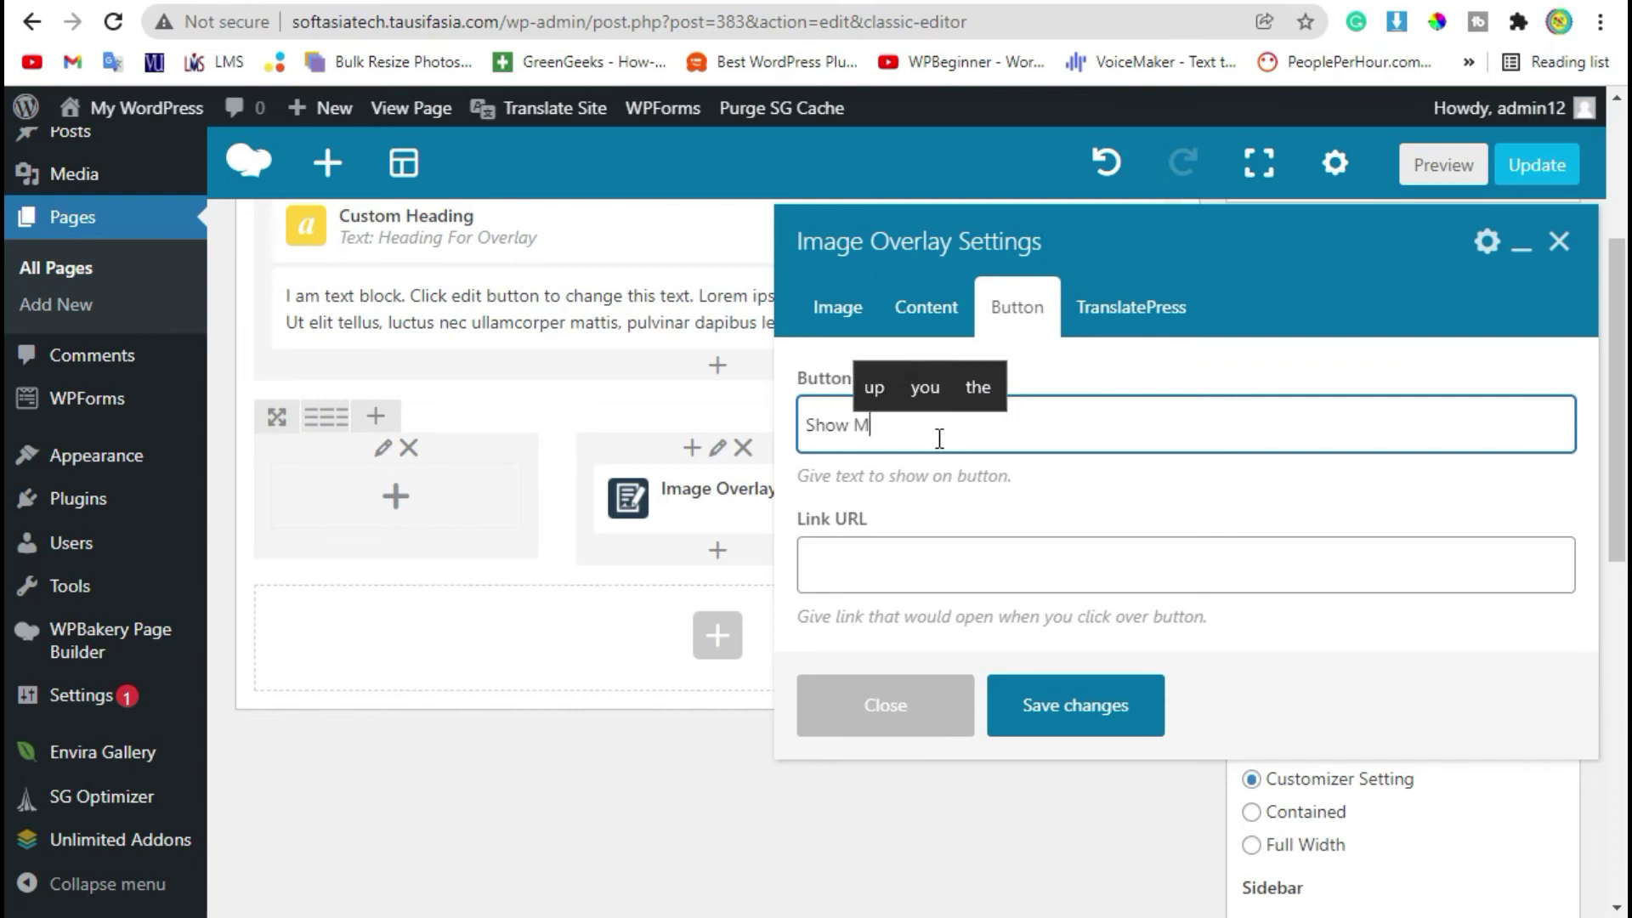
{"action": "type", "text": "ore"}
{"action": "left_click", "coordinate": [985, 556]}
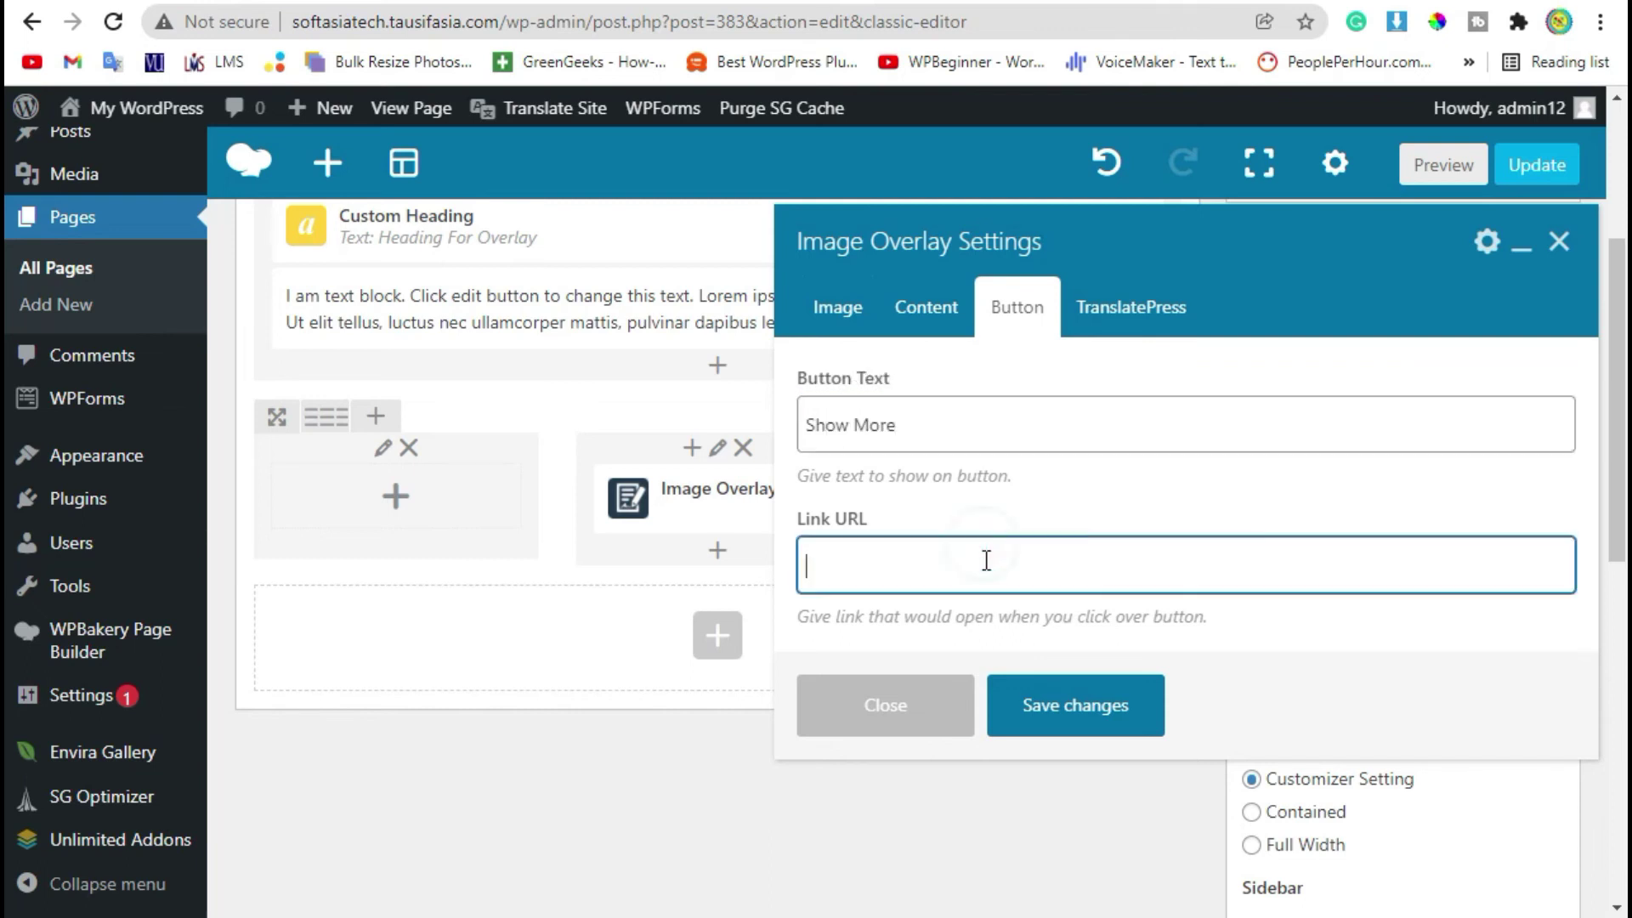
Step: Set the button's Link URL to the site's home address copied from the address bar and save
{"action": "left_click_drag", "start_coordinate": [495, 25], "coordinate": [218, 19]}
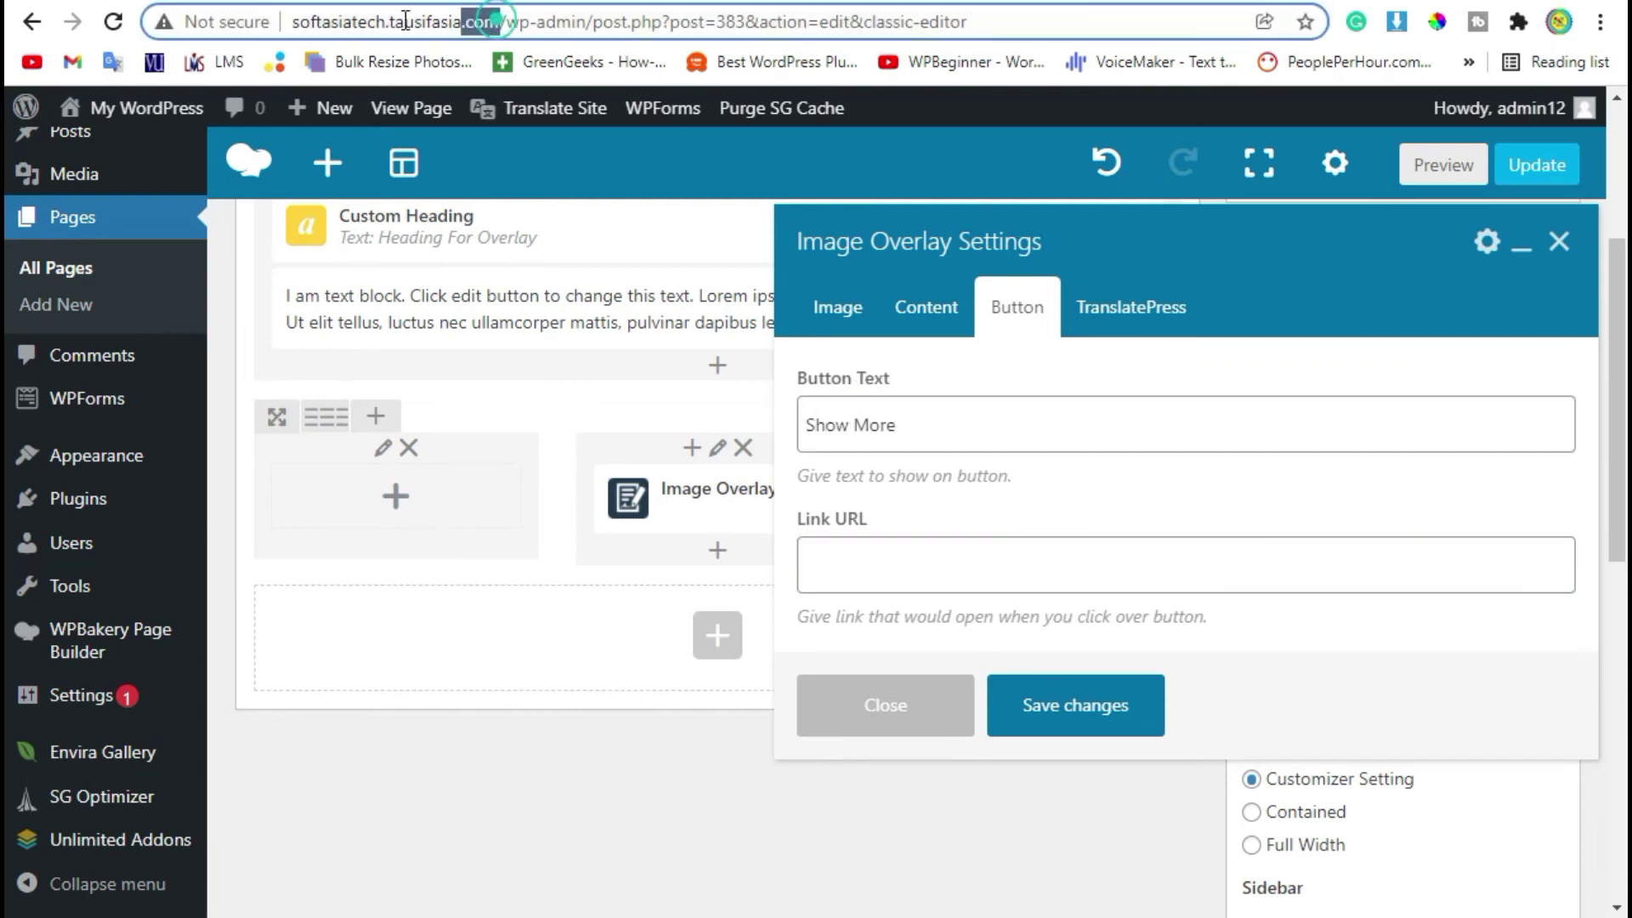
{"action": "key", "text": "ctrl+c"}
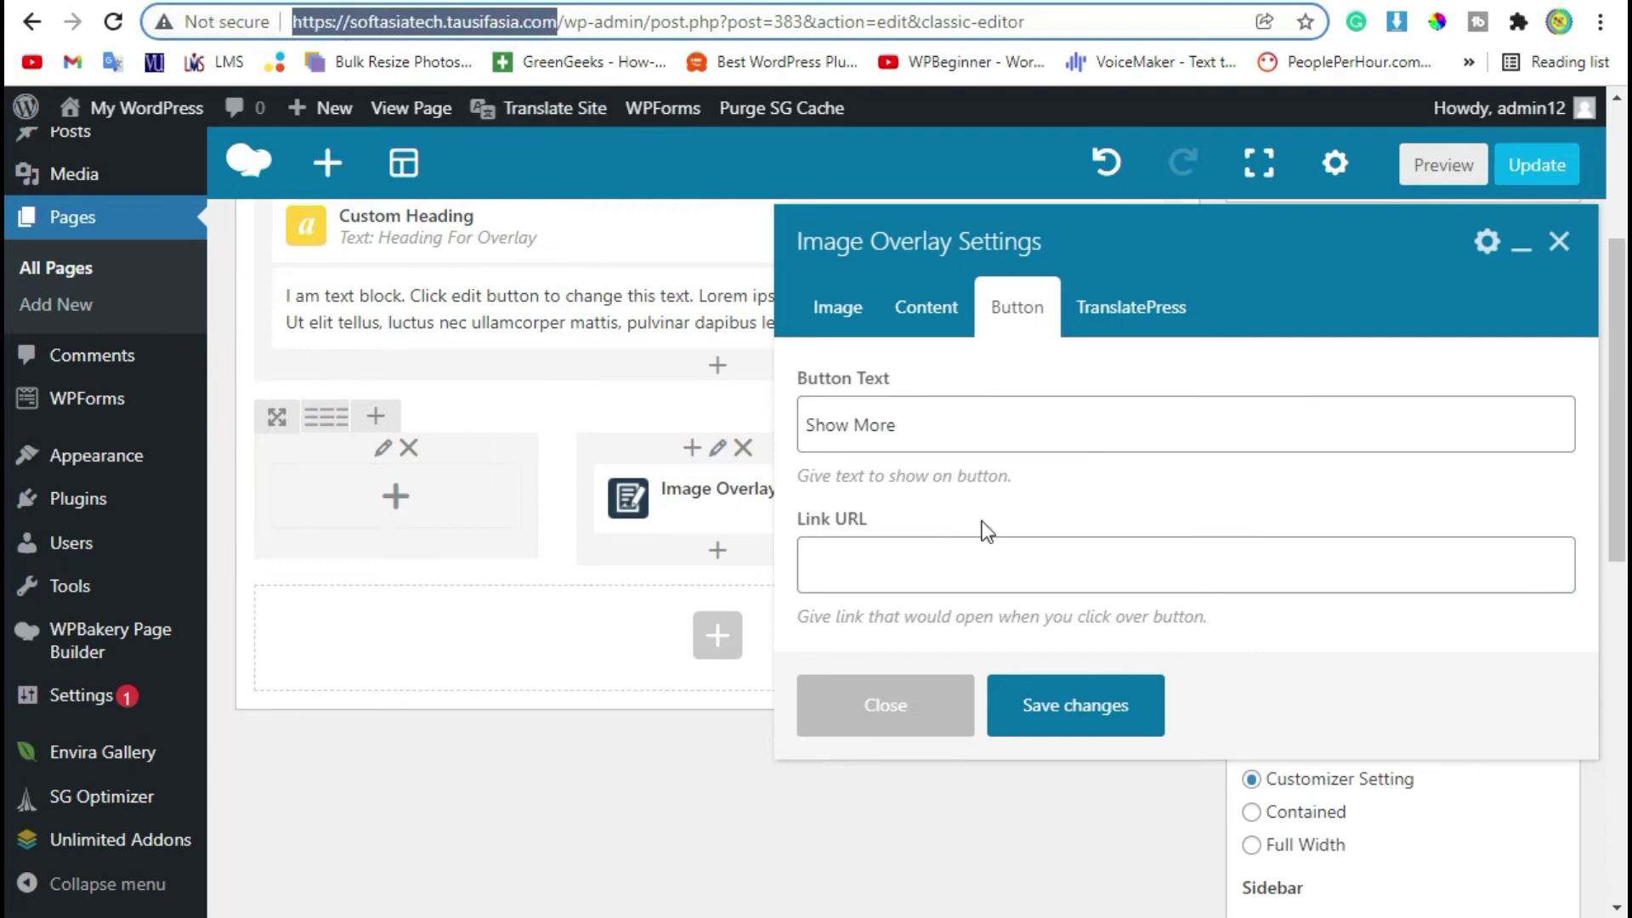
{"action": "left_click", "coordinate": [966, 562]}
{"action": "key", "text": "ctrl+v"}
{"action": "left_click", "coordinate": [1111, 704]}
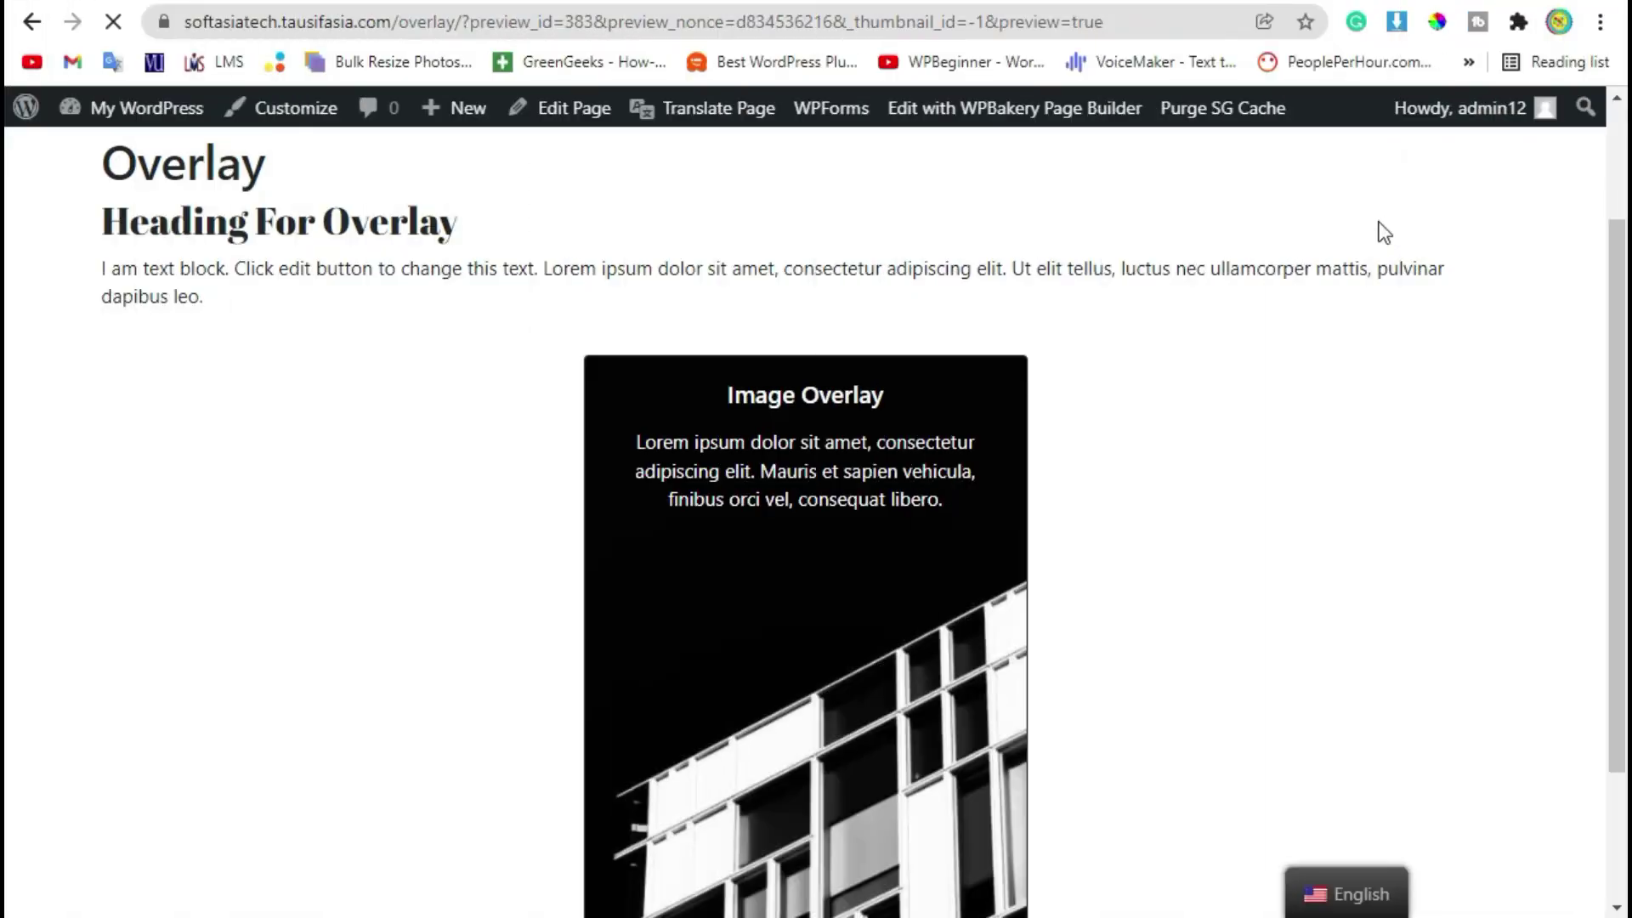
{"action": "scroll", "coordinate": [495, 541], "scroll_direction": "down", "scroll_amount": 3}
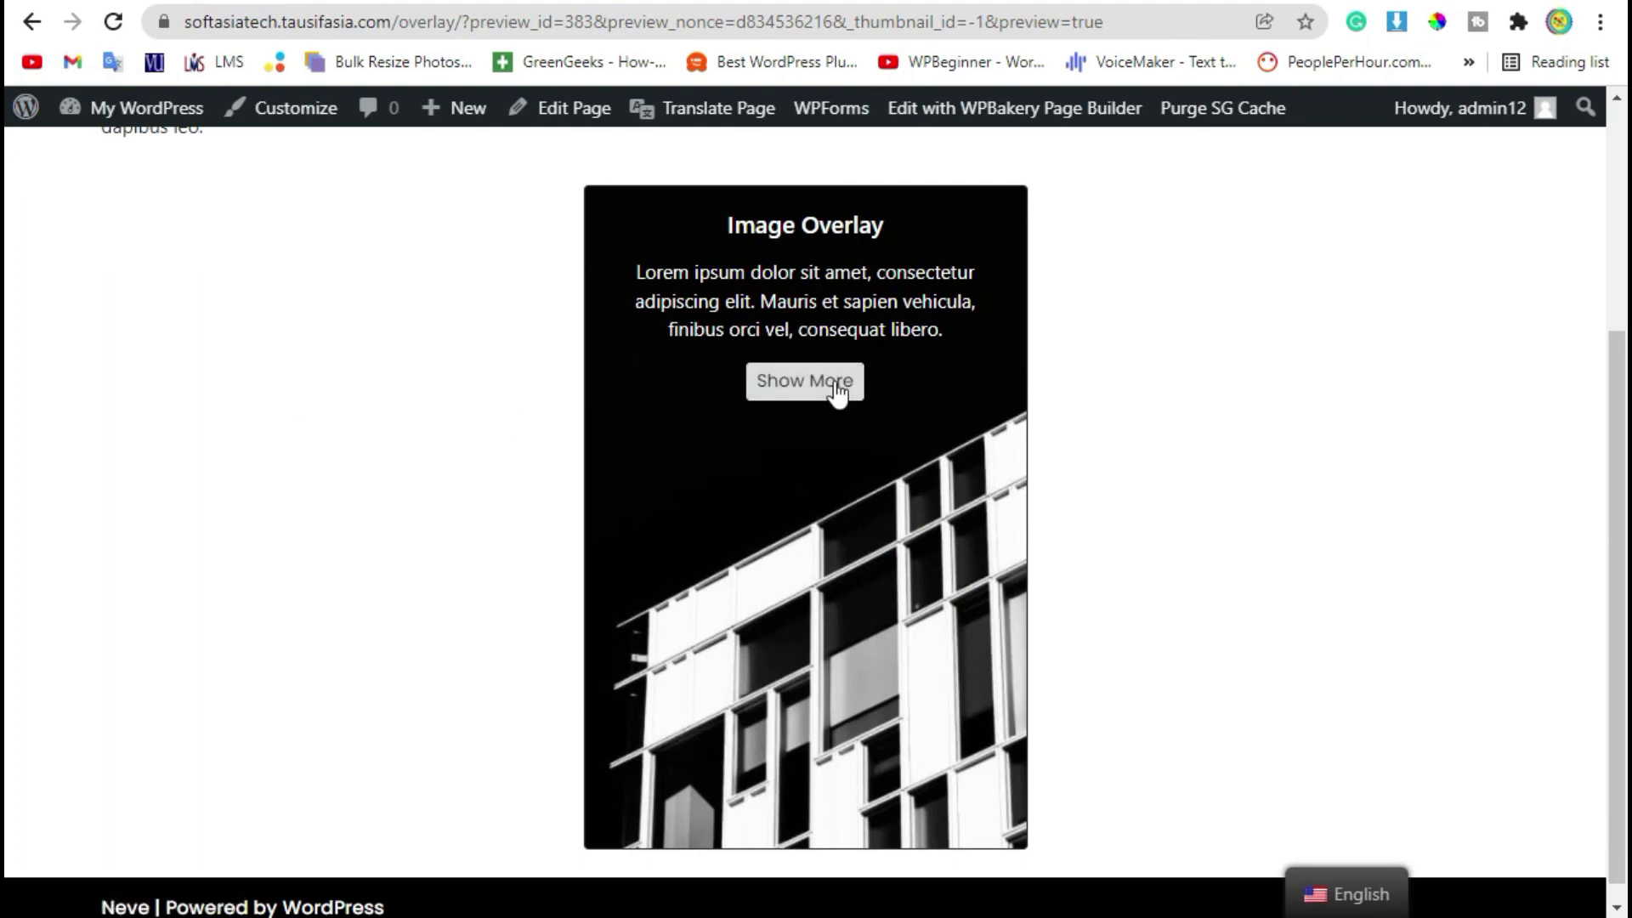
{"action": "left_click", "coordinate": [914, 390]}
{"action": "left_click", "coordinate": [1302, 425]}
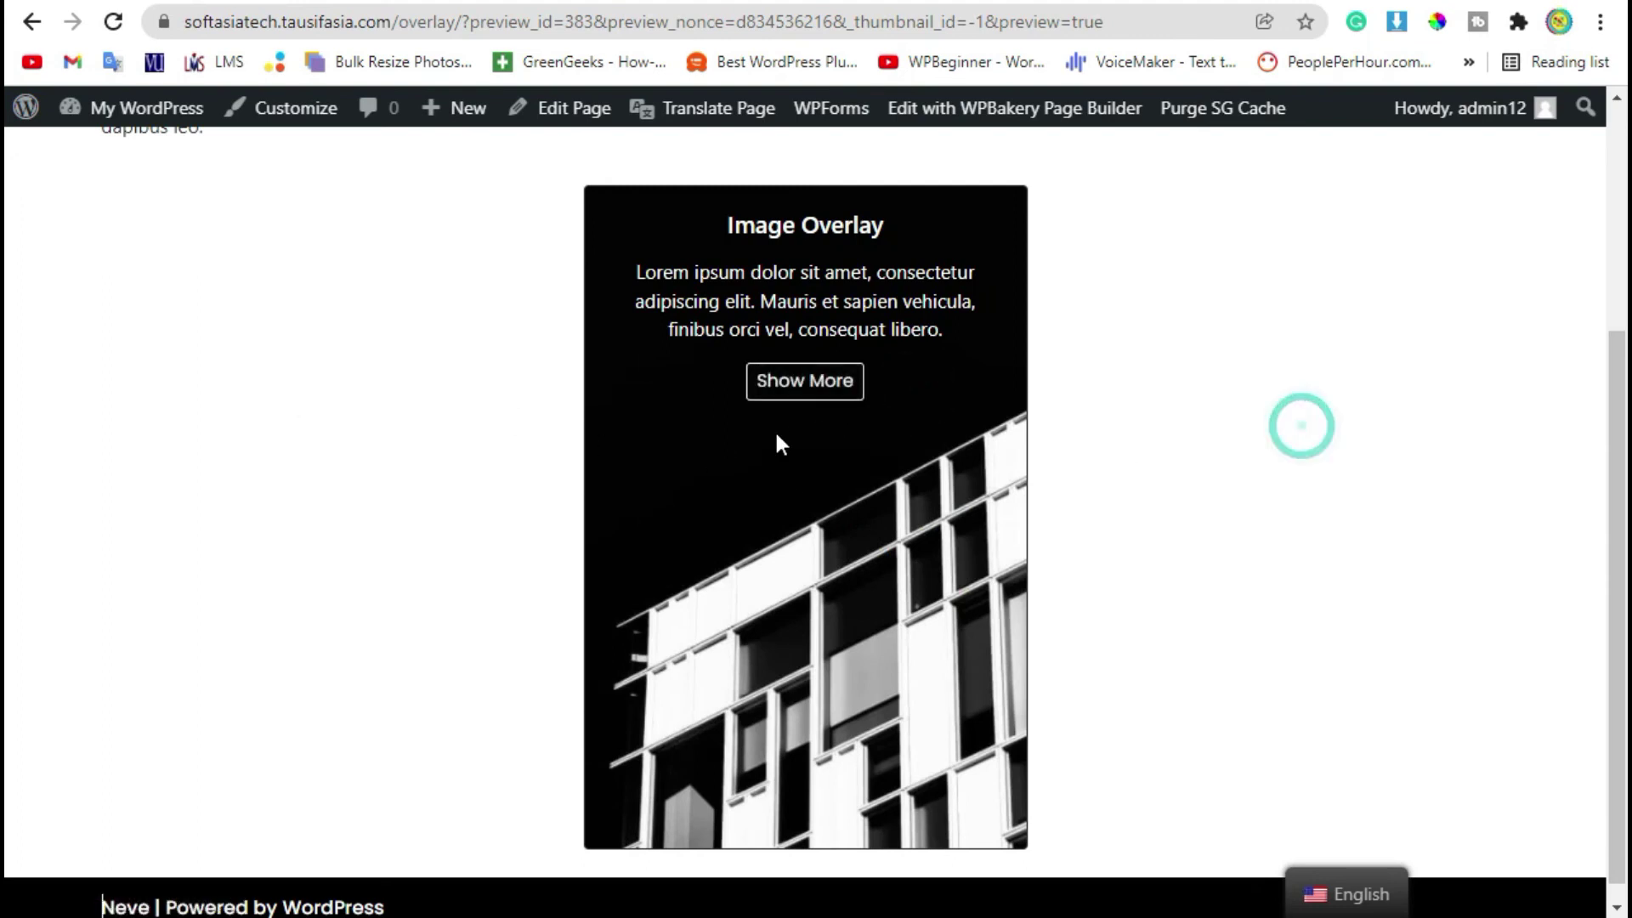
{"action": "left_click", "coordinate": [823, 396]}
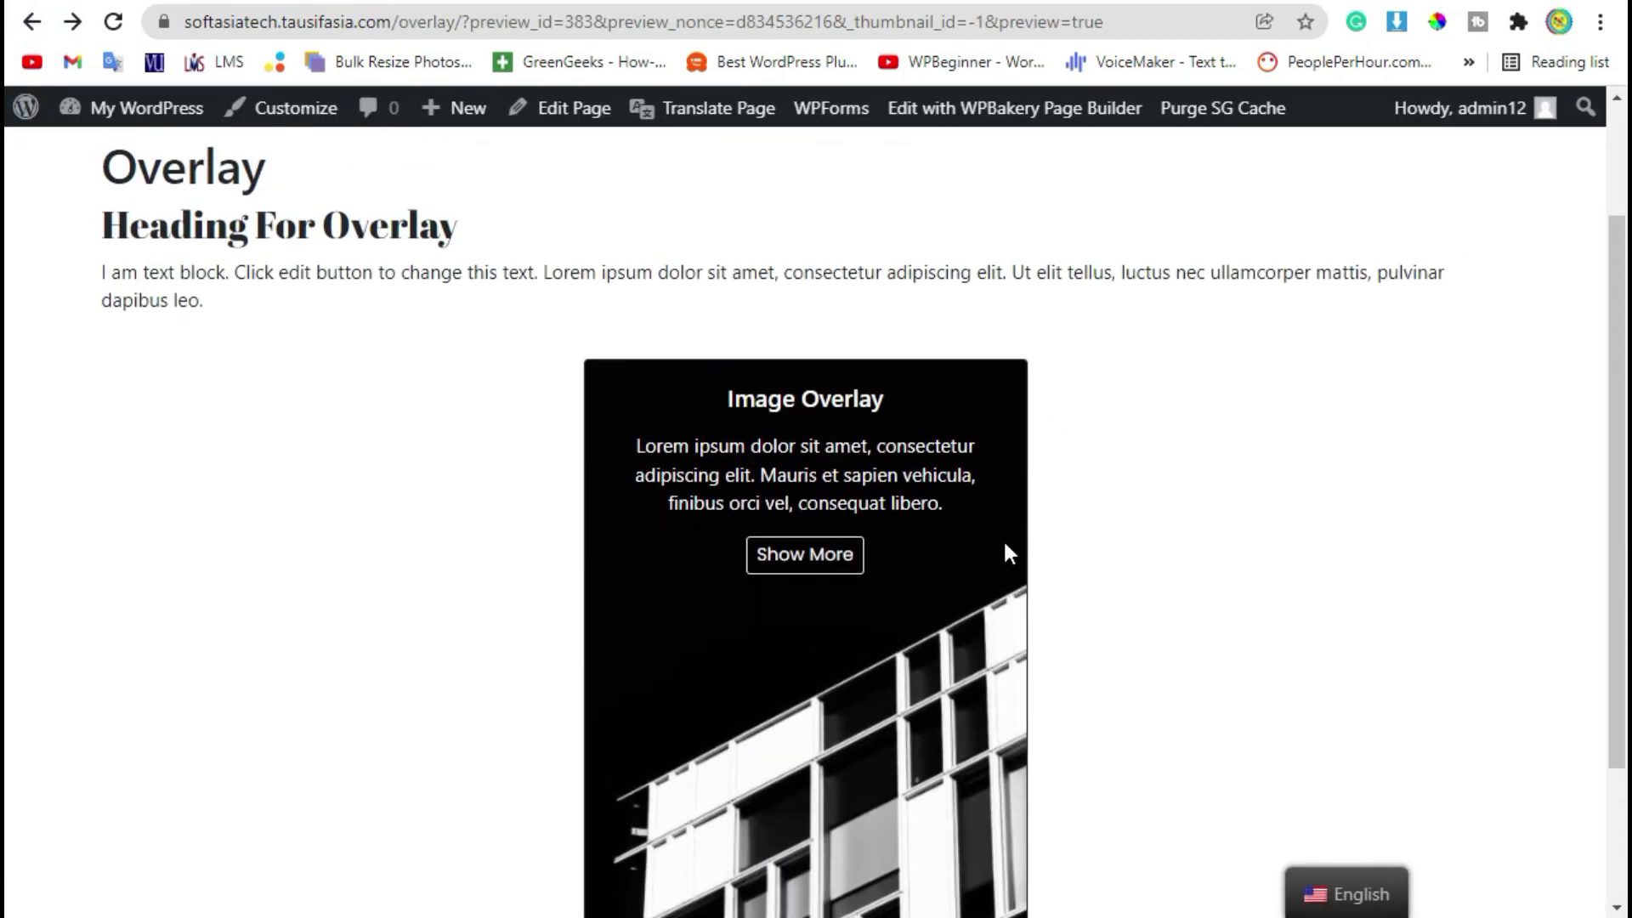
{"action": "scroll", "coordinate": [922, 568], "scroll_direction": "up", "scroll_amount": 2}
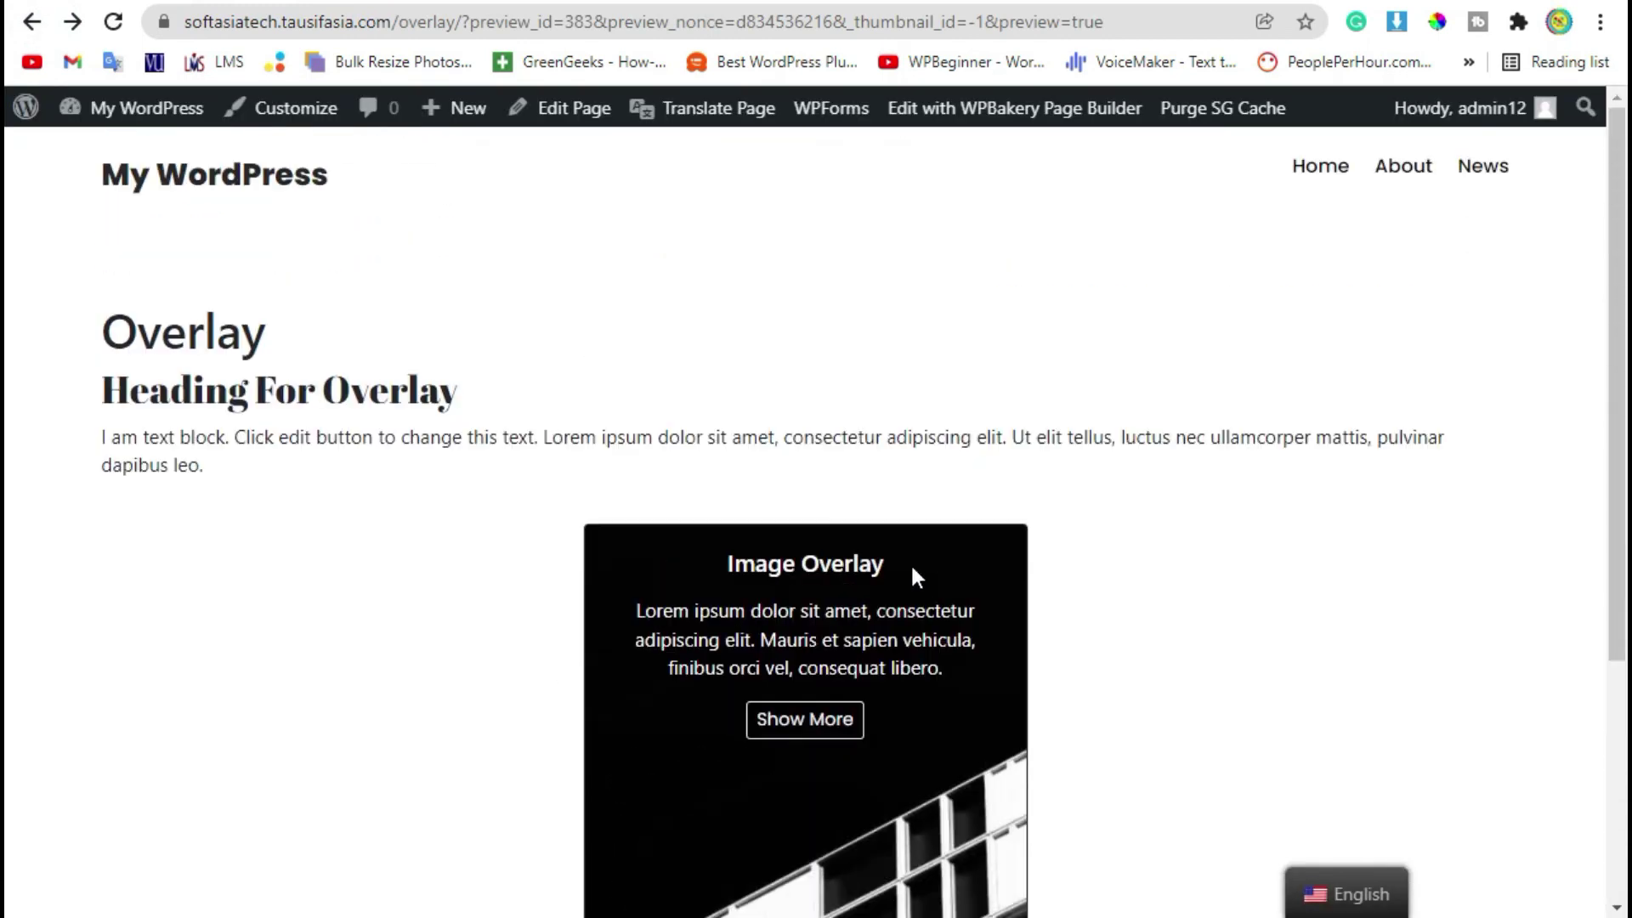